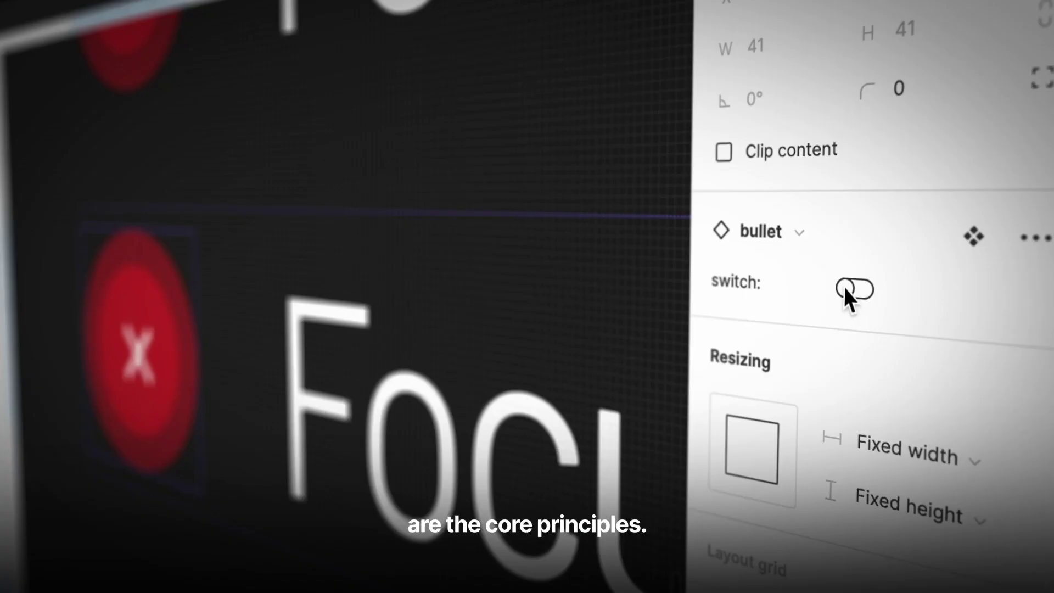
- Advance to the Colours diagram branching into Brand Colours, Neutrals (Greys) and Semantics
{"action": "left_click", "coordinate": [845, 289]}
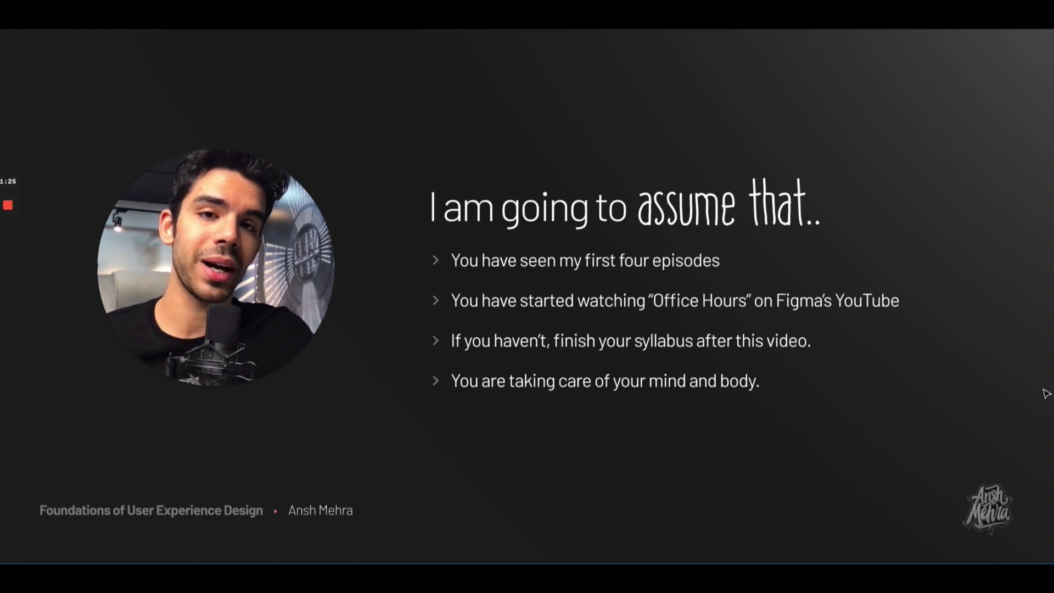
{"action": "left_click", "coordinate": [1028, 392]}
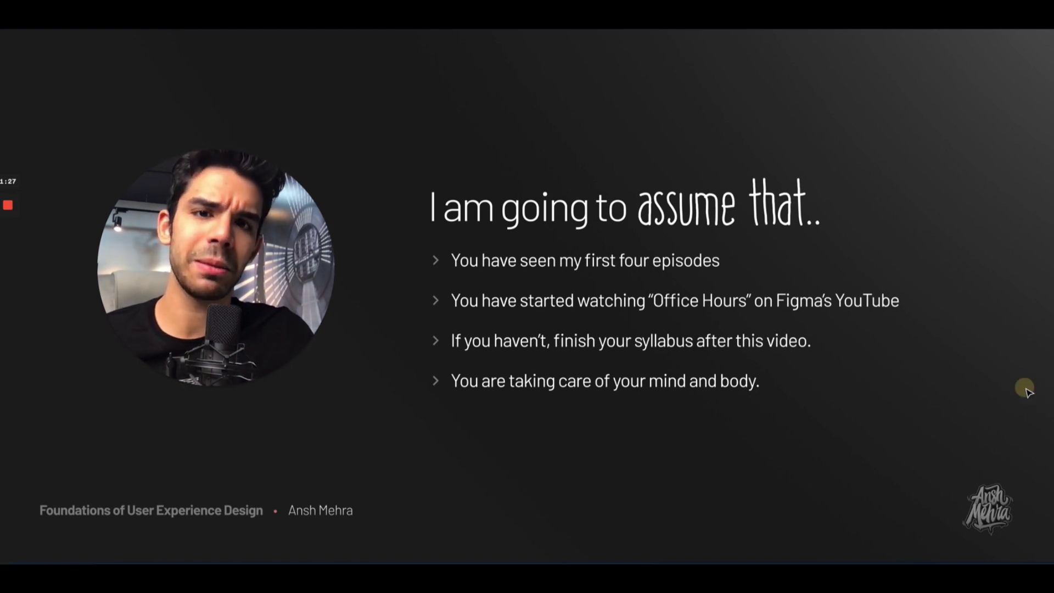
{"action": "key", "text": "Right"}
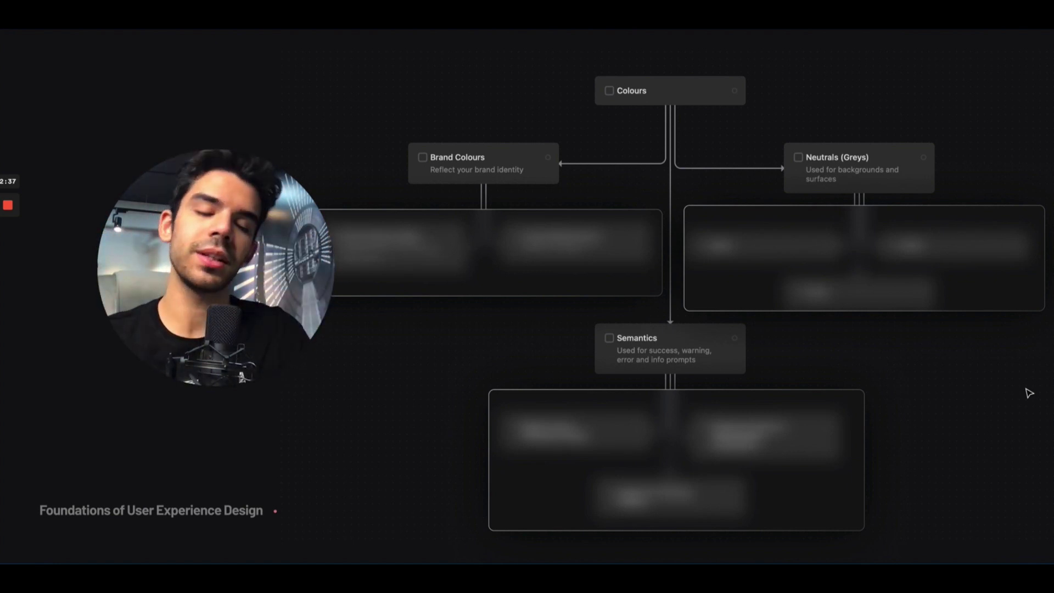
- Drag aside and delete the blurred covers over the Brand Colours and Neutrals (Greys) cards
{"action": "left_click_drag", "start_coordinate": [497, 261], "coordinate": [480, 353]}
{"action": "key", "text": "ctrl+z"}
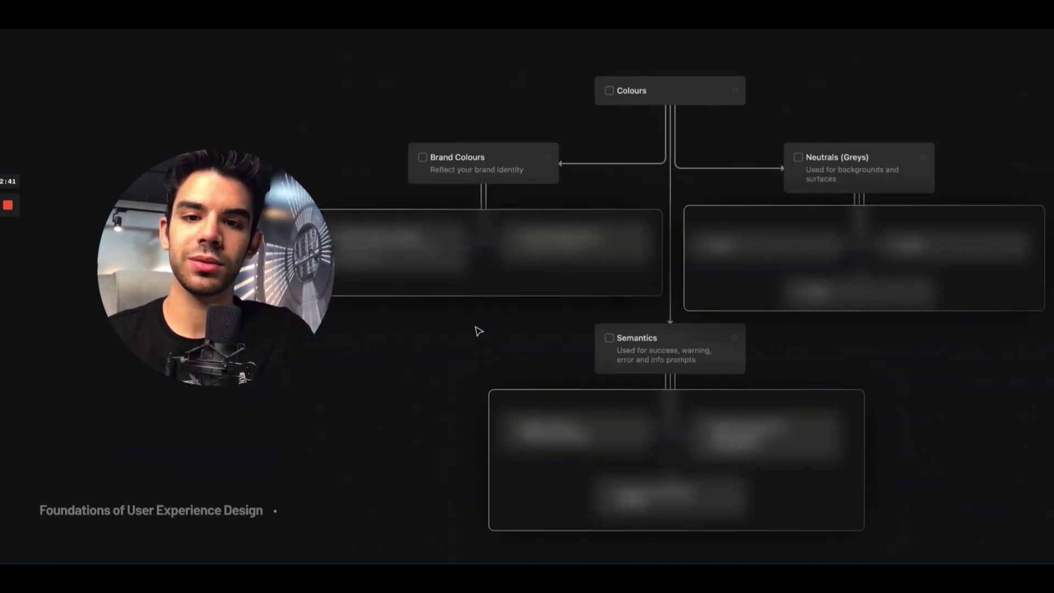
{"action": "left_click", "coordinate": [478, 245]}
{"action": "left_click_drag", "start_coordinate": [477, 245], "coordinate": [480, 367]}
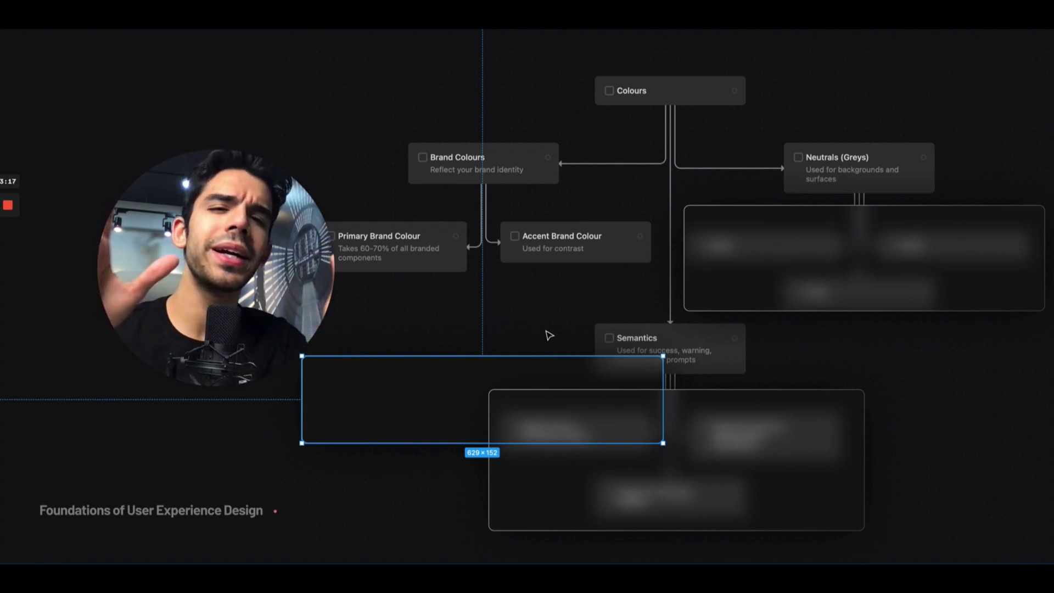
{"action": "left_click", "coordinate": [489, 375]}
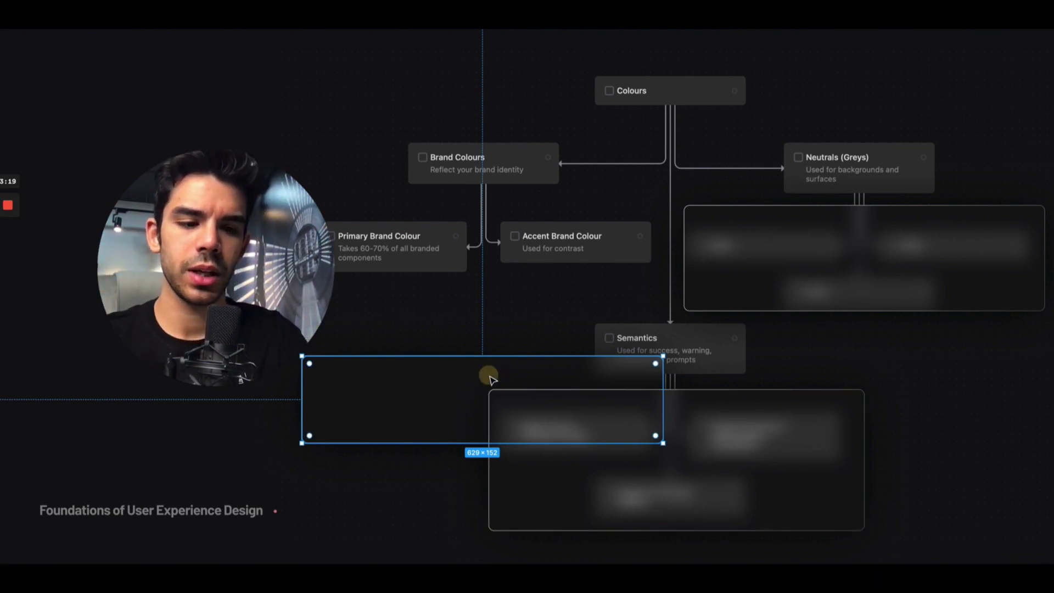
{"action": "key", "text": "Delete"}
{"action": "left_click_drag", "start_coordinate": [839, 268], "coordinate": [841, 378]}
{"action": "key", "text": "Delete"}
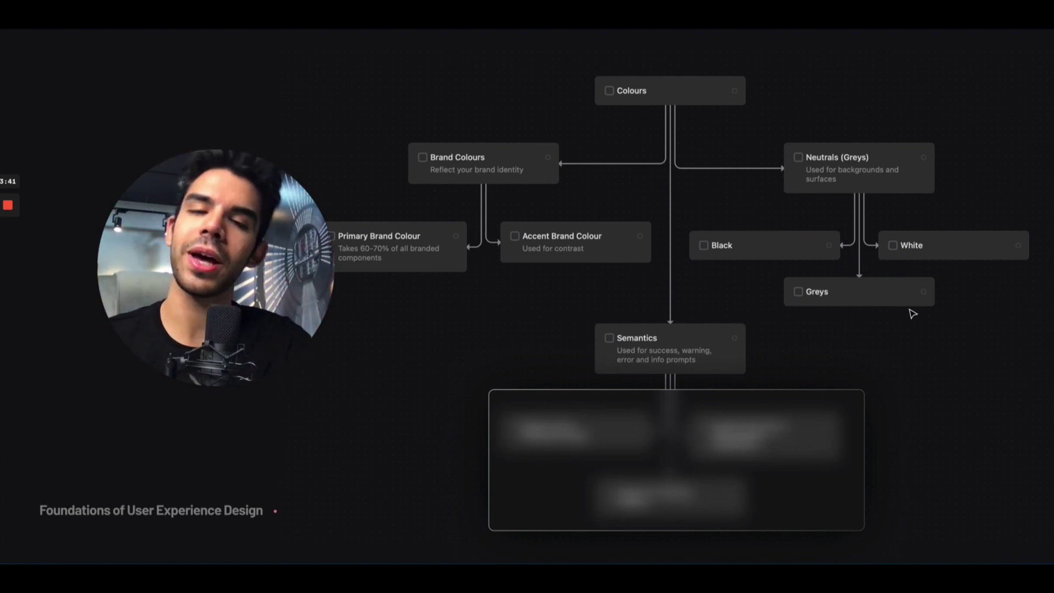
- Select the blurred cover rectangle below Semantics
{"action": "left_click", "coordinate": [744, 447]}
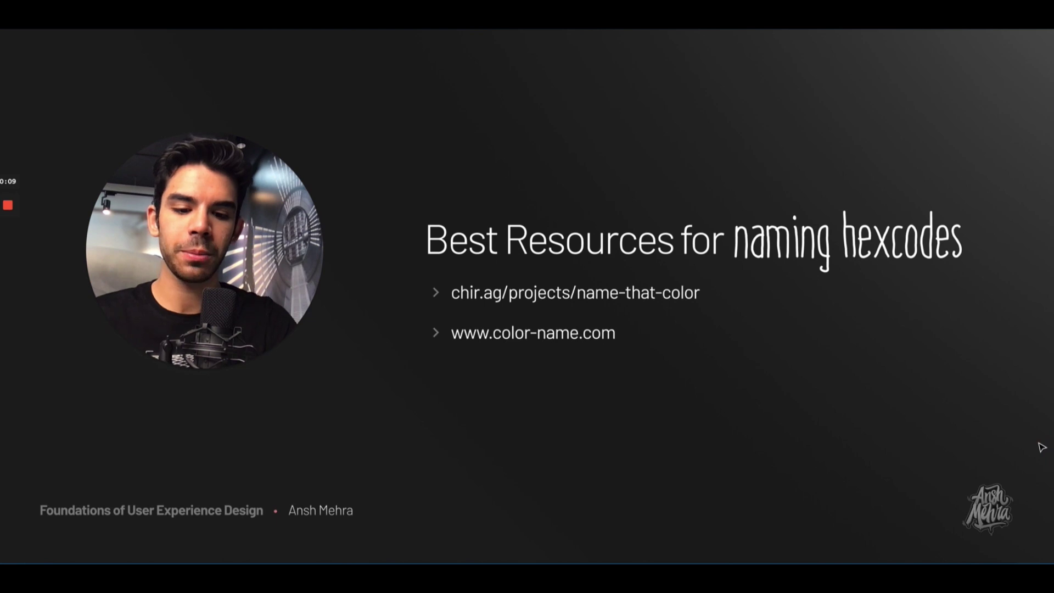
{"action": "key", "text": "Right"}
{"action": "key", "text": "Right"}
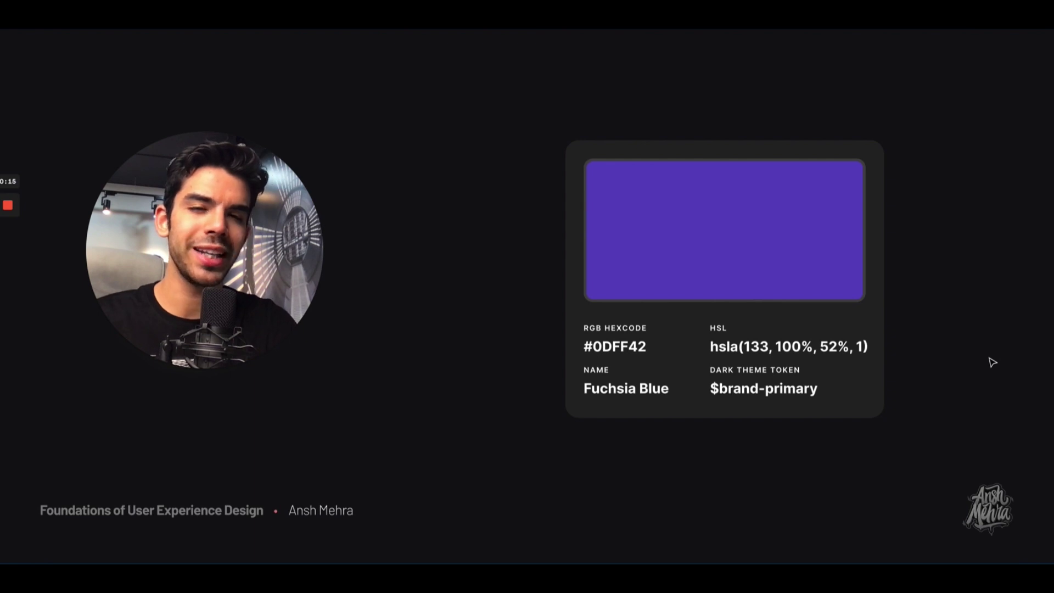
{"action": "key", "text": "Right"}
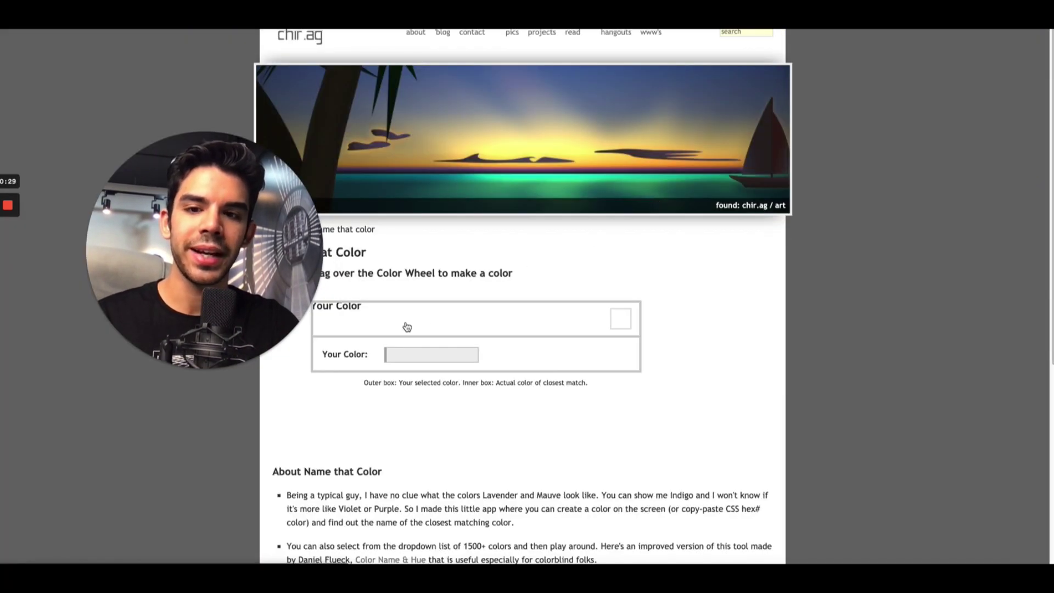
- Enter #4343AB in the Your Color field, then change it to #1243AB to get Tory Blue
{"action": "left_click_drag", "start_coordinate": [276, 254], "coordinate": [231, 289]}
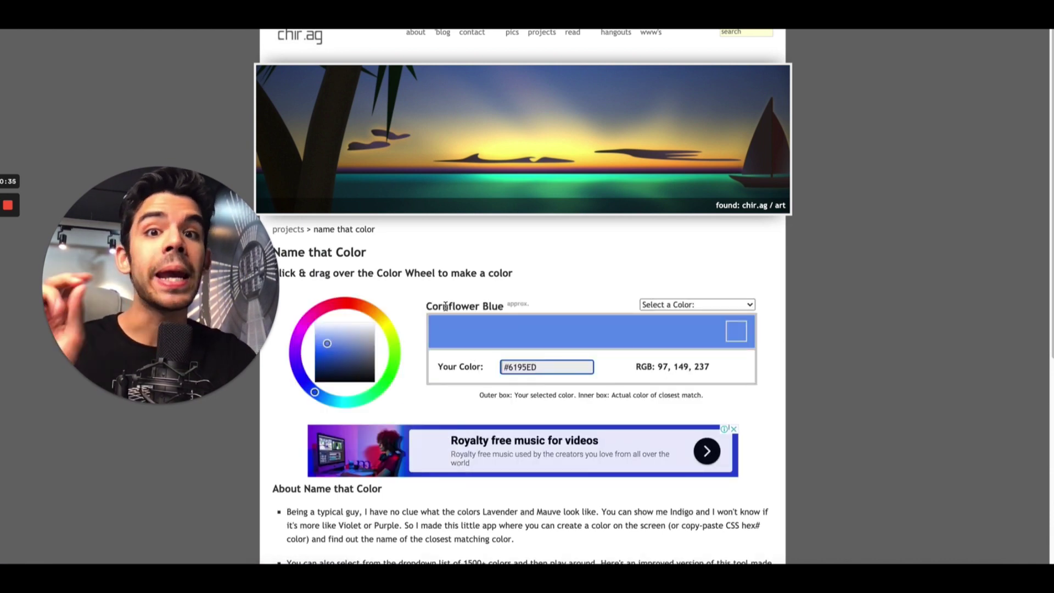
{"action": "left_click_drag", "start_coordinate": [503, 367], "coordinate": [609, 373]}
{"action": "type", "text": "#"}
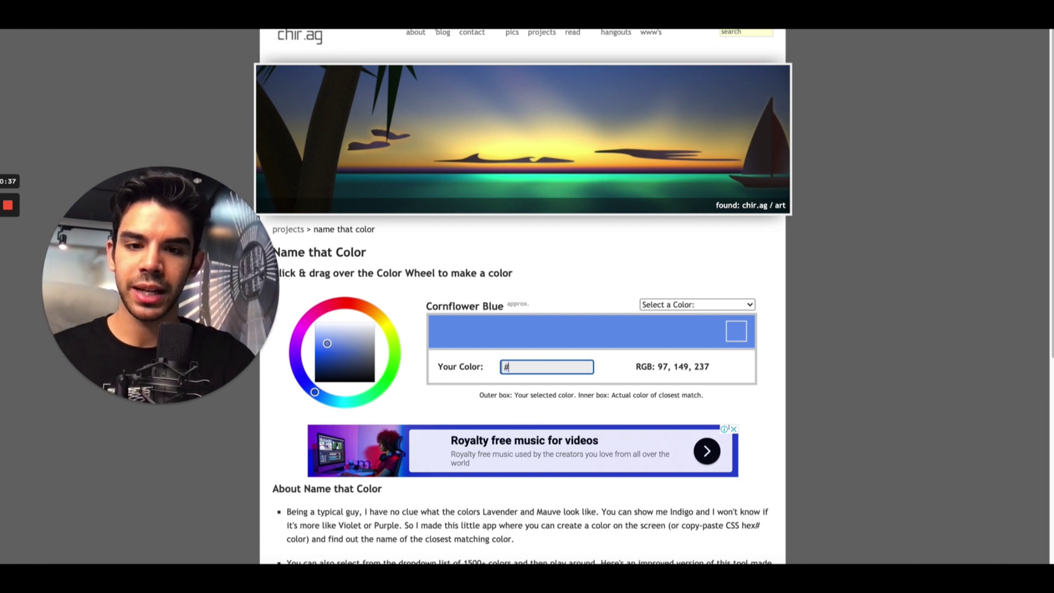
{"action": "type", "text": "434"}
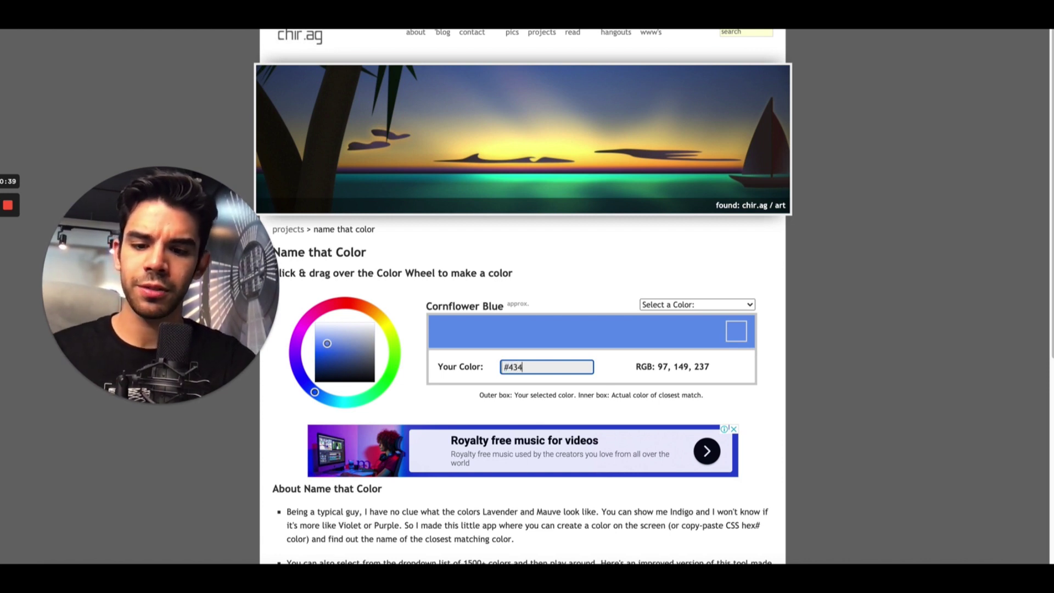
{"action": "type", "text": "3AB"}
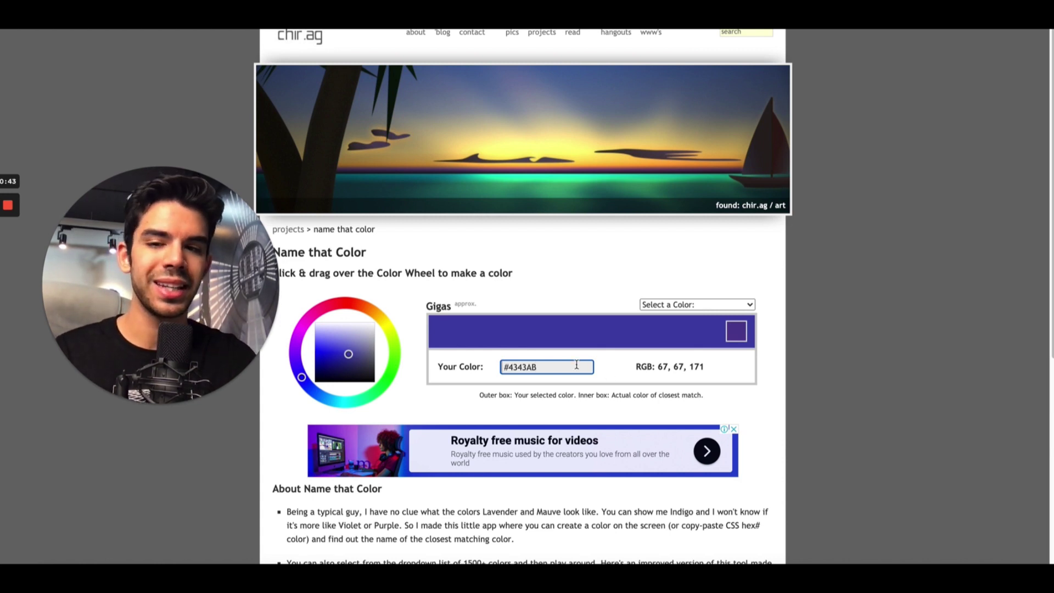
{"action": "left_click", "coordinate": [515, 366]}
{"action": "key", "text": "BackSpace"}
{"action": "key", "text": "BackSpace"}
{"action": "type", "text": "12"}
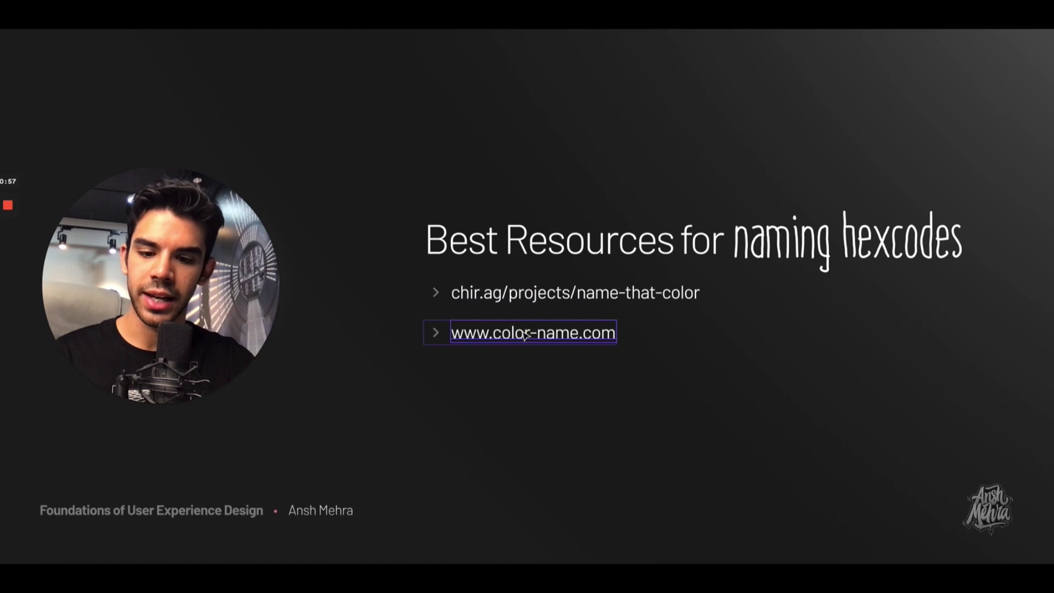
{"action": "double_click", "coordinate": [521, 332]}
{"action": "key", "text": "super+c"}
{"action": "key", "text": "super+t"}
{"action": "key", "text": "super+v"}
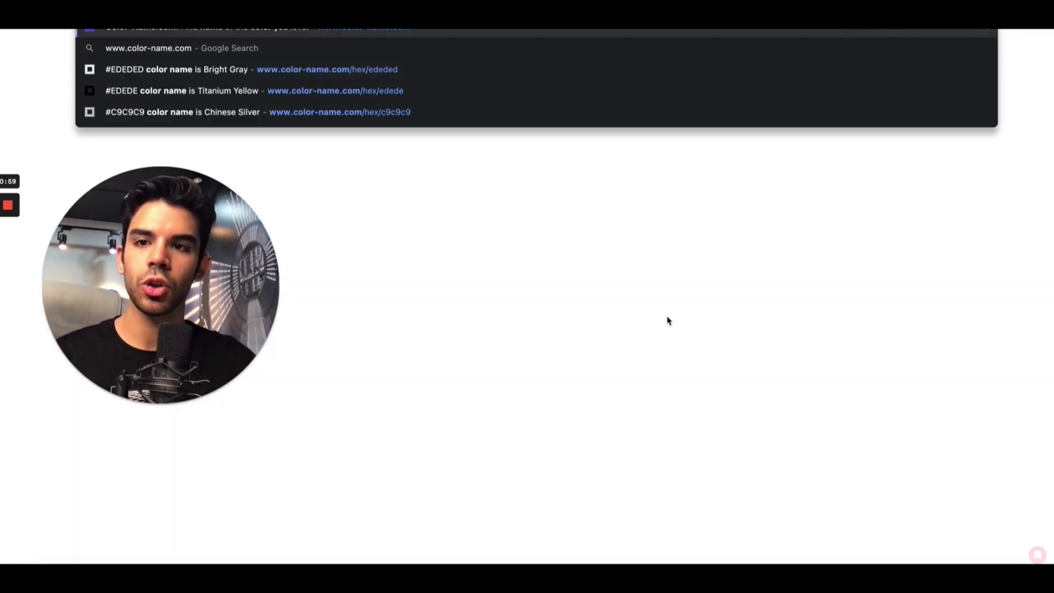
{"action": "key", "text": "Return"}
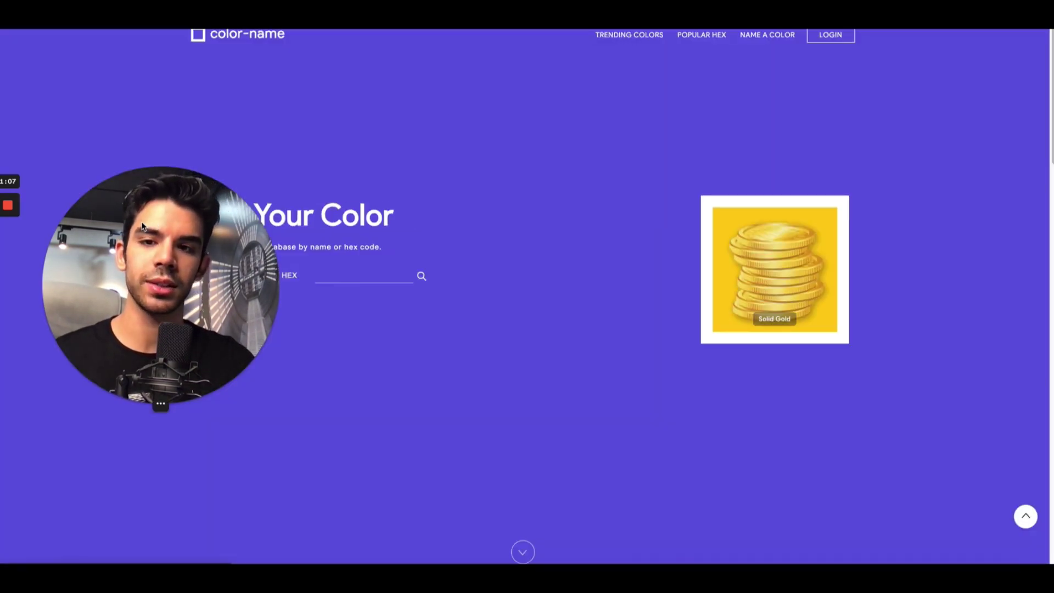
- Search by hex for 6B5856, which is named Wenge, then return to the slides
{"action": "left_click_drag", "start_coordinate": [141, 222], "coordinate": [927, 348]}
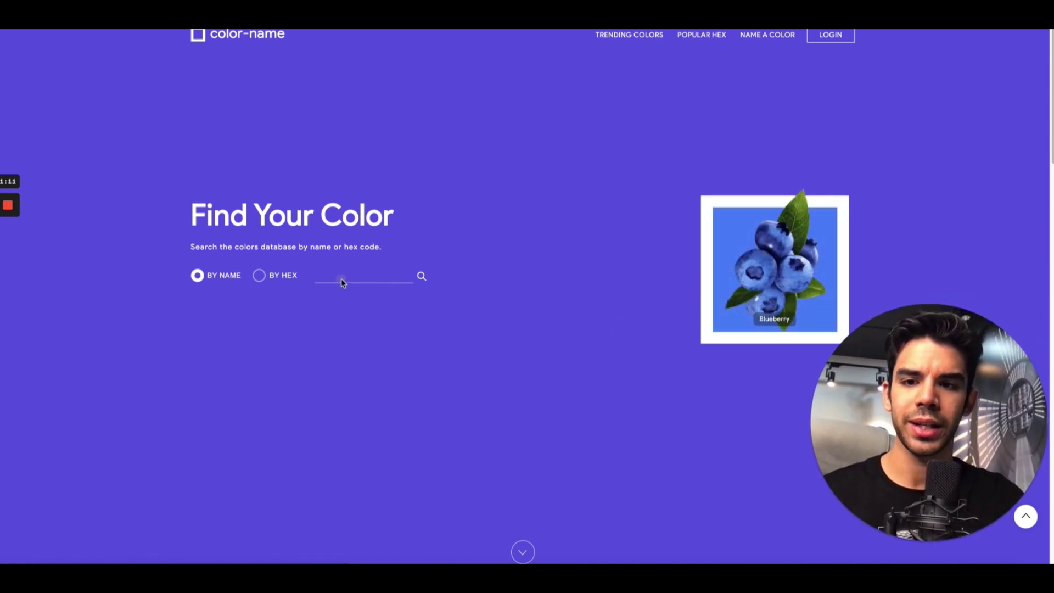
{"action": "left_click", "coordinate": [261, 275]}
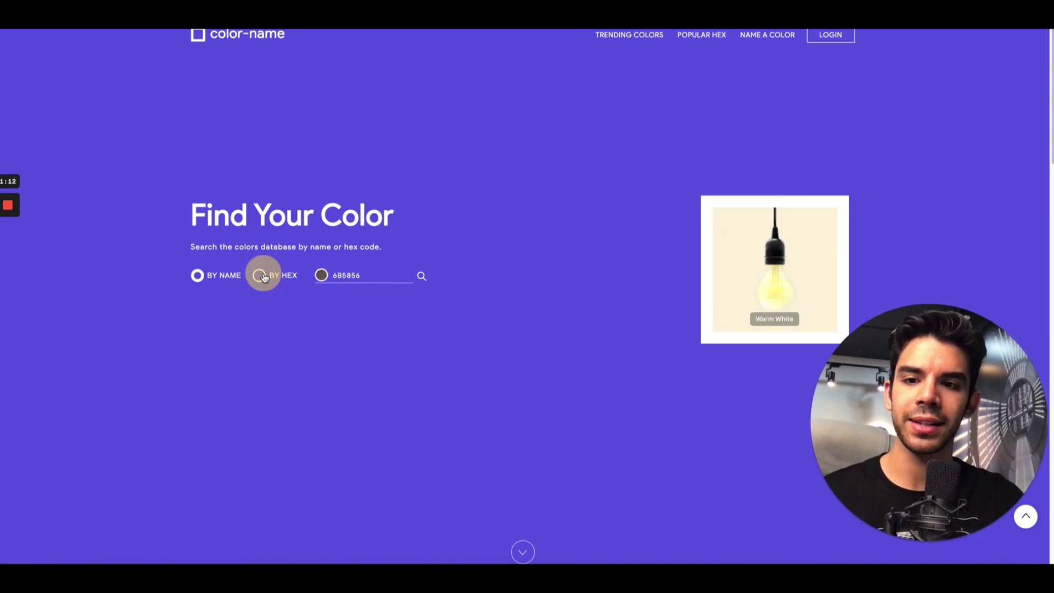
{"action": "left_click", "coordinate": [385, 279]}
{"action": "type", "text": "6B5856"}
{"action": "left_click", "coordinate": [422, 276]}
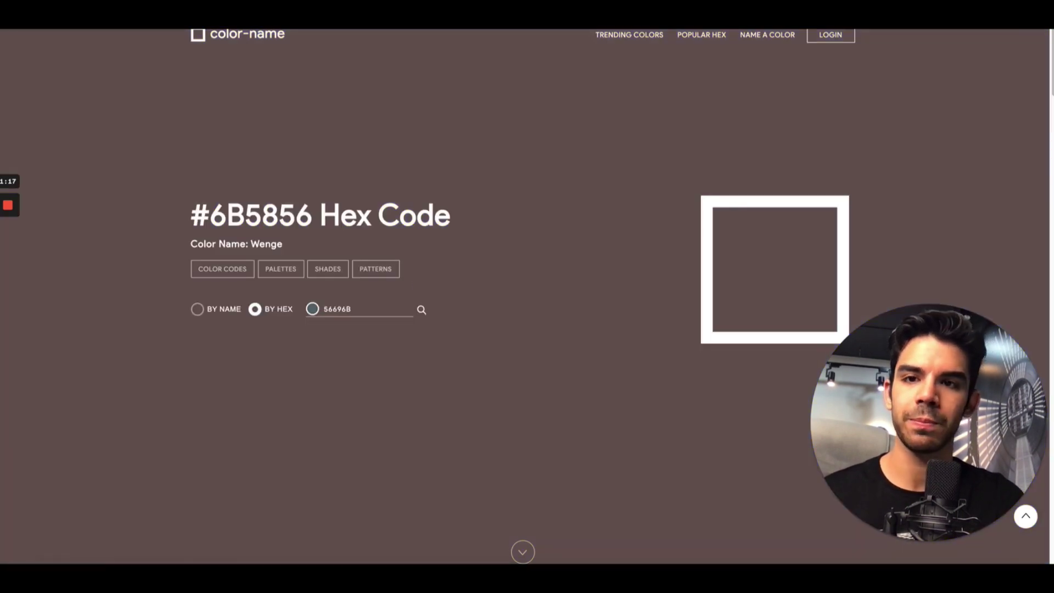
{"action": "key", "text": "alt+Tab"}
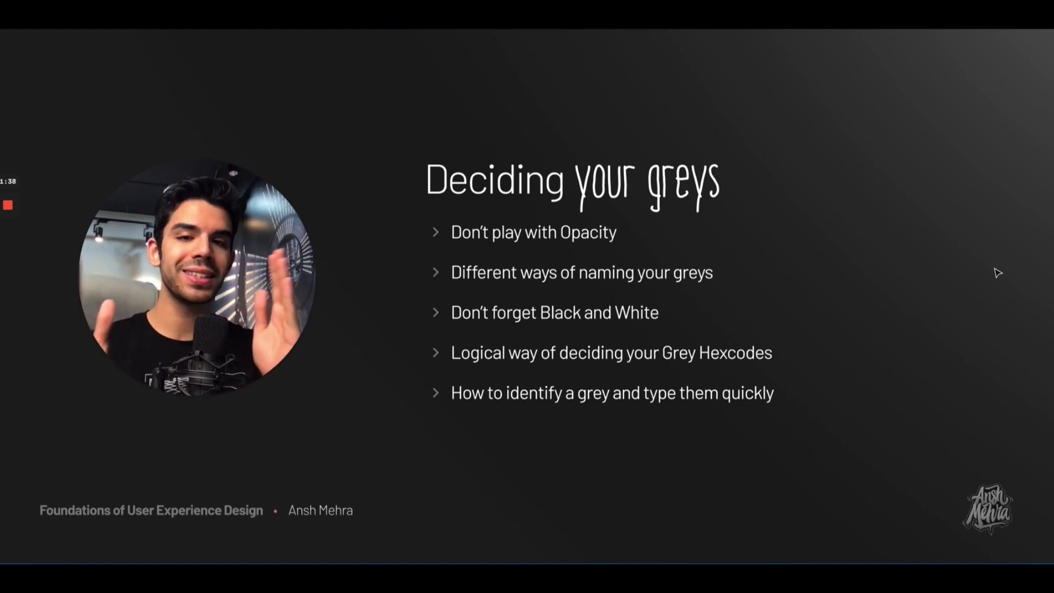
- Exit the slideshow, zoom out to empty canvas beside the slides and deselect the slide
{"action": "key", "text": "Escape"}
{"action": "scroll", "coordinate": [712, 321], "scroll_direction": "down", "scroll_amount": 5}
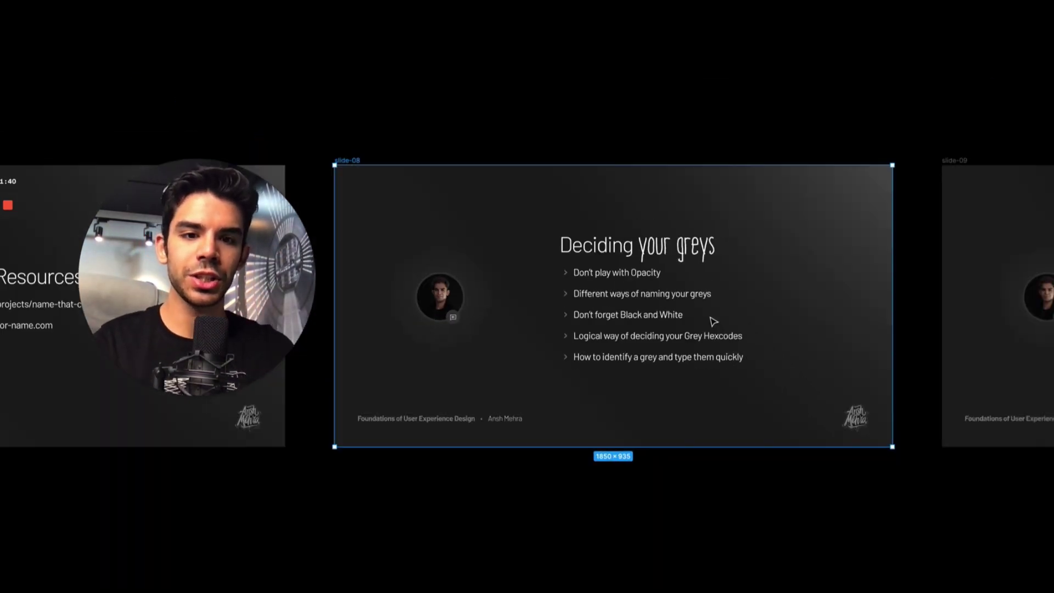
{"action": "scroll", "coordinate": [710, 320], "scroll_direction": "down", "scroll_amount": 3}
{"action": "scroll", "coordinate": [711, 320], "scroll_direction": "down", "scroll_amount": 3}
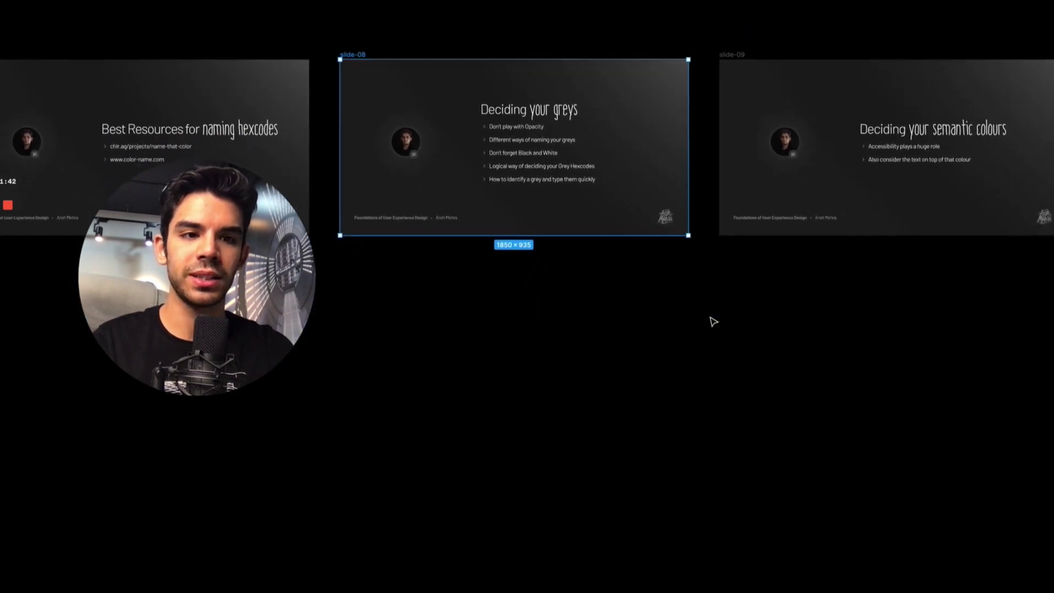
{"action": "scroll", "coordinate": [444, 284], "scroll_direction": "up", "scroll_amount": 2}
{"action": "scroll", "coordinate": [444, 284], "scroll_direction": "up", "scroll_amount": 2}
{"action": "scroll", "coordinate": [443, 284], "scroll_direction": "left", "scroll_amount": 2}
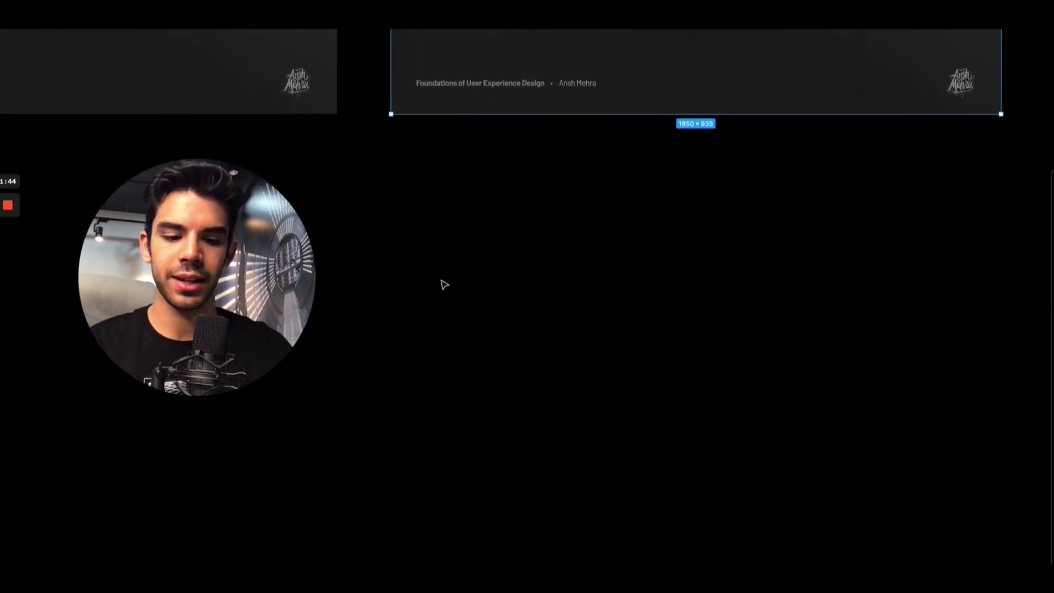
{"action": "left_click", "coordinate": [444, 284]}
- Restore the editor's side panels with Ctrl+\ and centre on the empty canvas
{"action": "key", "text": "ctrl+backslash"}
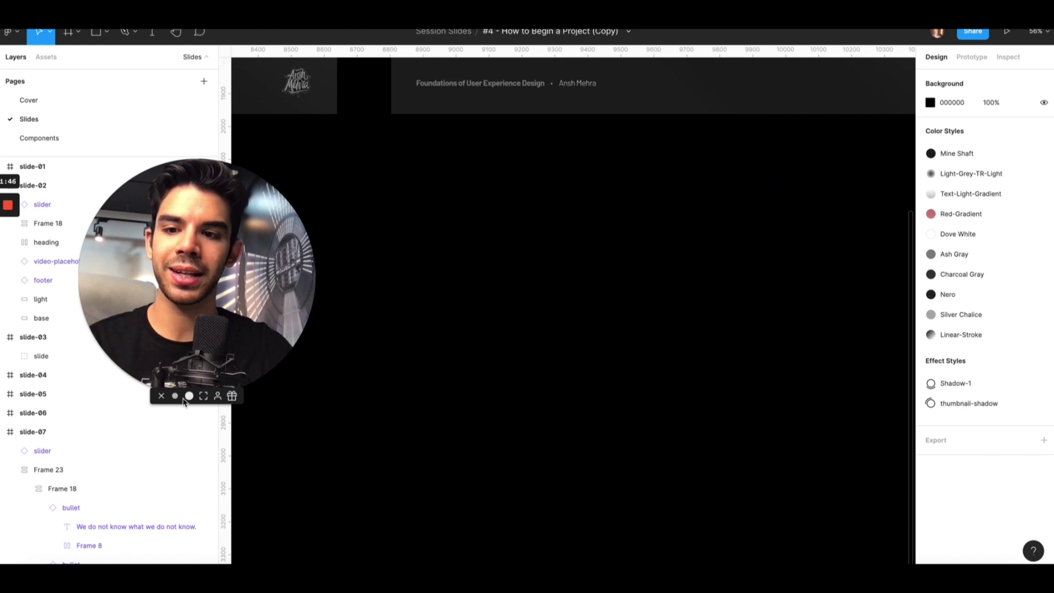
{"action": "left_click", "coordinate": [175, 396]}
{"action": "left_click_drag", "start_coordinate": [113, 342], "coordinate": [86, 135]}
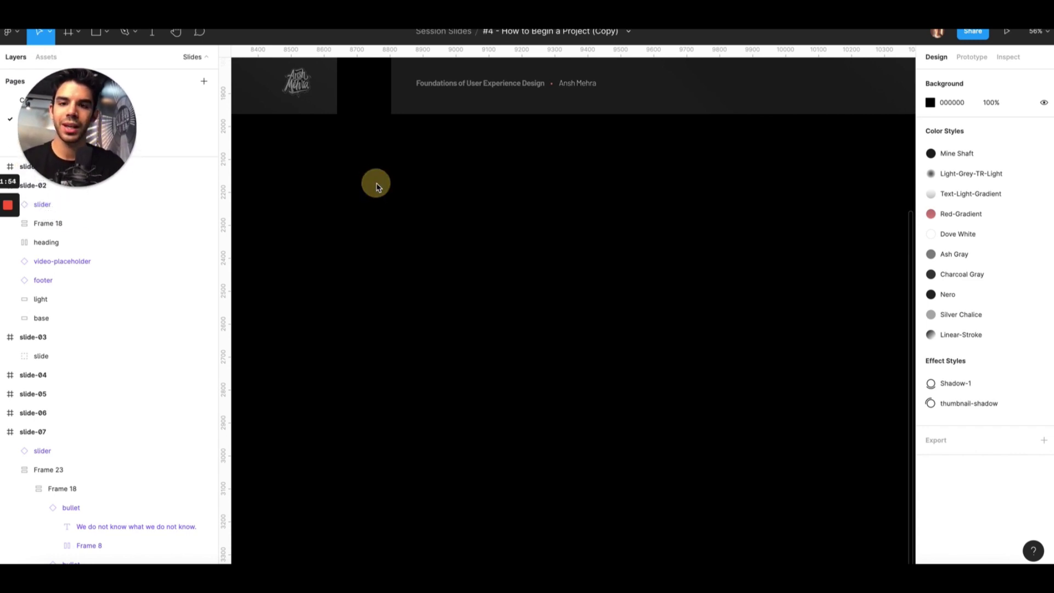
{"action": "scroll", "coordinate": [376, 188], "scroll_direction": "right", "scroll_amount": 2}
{"action": "scroll", "coordinate": [377, 188], "scroll_direction": "down", "scroll_amount": 1}
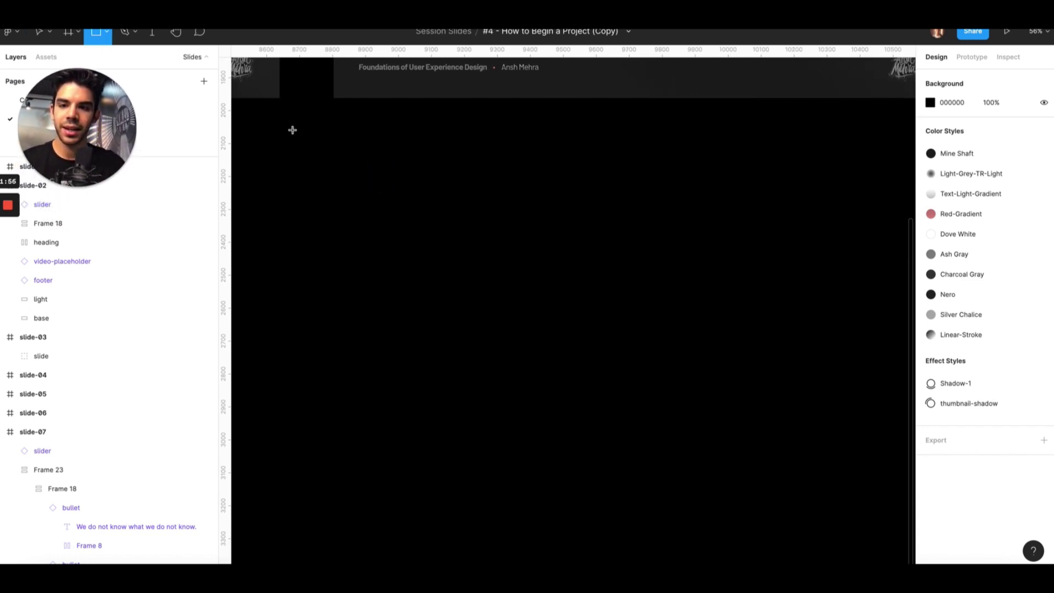
- Draw a grey rectangle on the canvas and launch the cursor-highlight and keystroke-display utilities
{"action": "mouse_move", "coordinate": [342, 150]}
{"action": "left_mouse_down"}
{"action": "mouse_move", "coordinate": [452, 224]}
{"action": "mouse_move", "coordinate": [471, 278]}
{"action": "mouse_move", "coordinate": [471, 228]}
{"action": "mouse_move", "coordinate": [495, 242]}
{"action": "mouse_move", "coordinate": [447, 212]}
{"action": "left_mouse_up"}
{"action": "scroll", "coordinate": [414, 175], "scroll_direction": "up", "scroll_amount": 3}
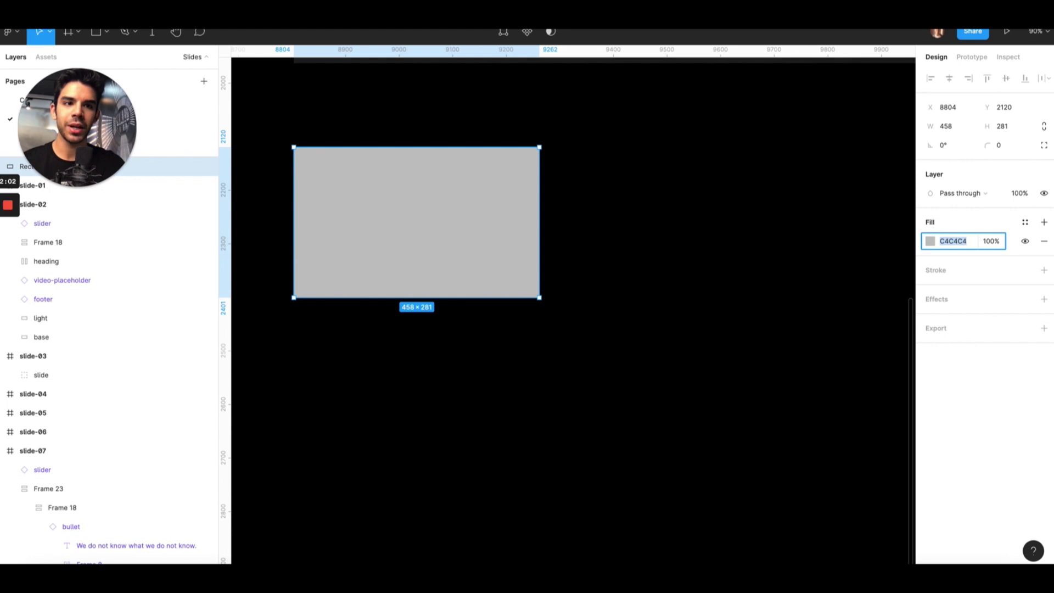
{"action": "key", "text": "super+space"}
{"action": "type", "text": "cursor"}
{"action": "key", "text": "Return"}
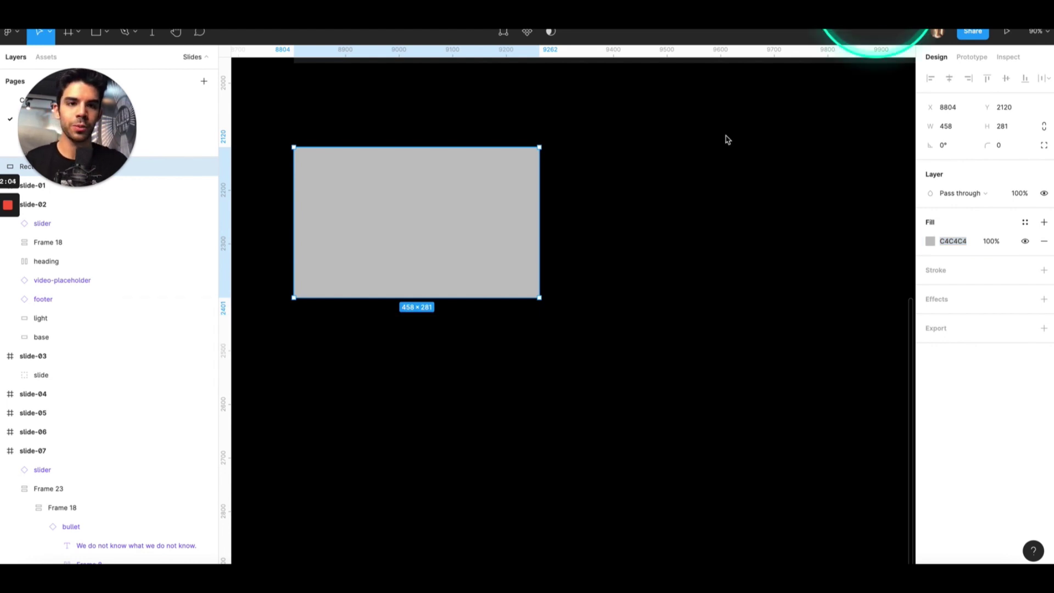
{"action": "left_click", "coordinate": [485, 249]}
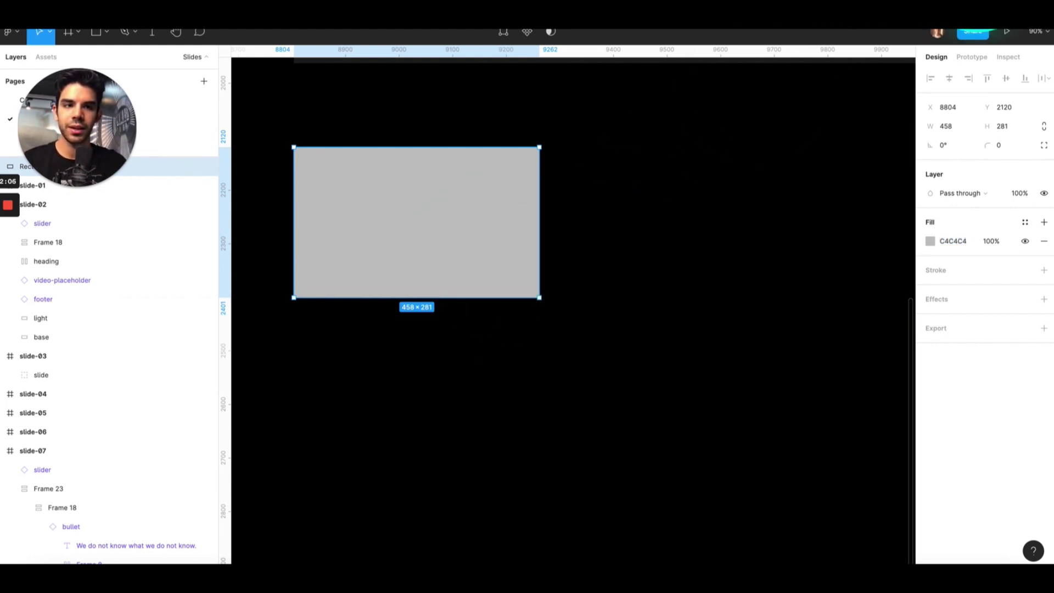
{"action": "key", "text": "super+space"}
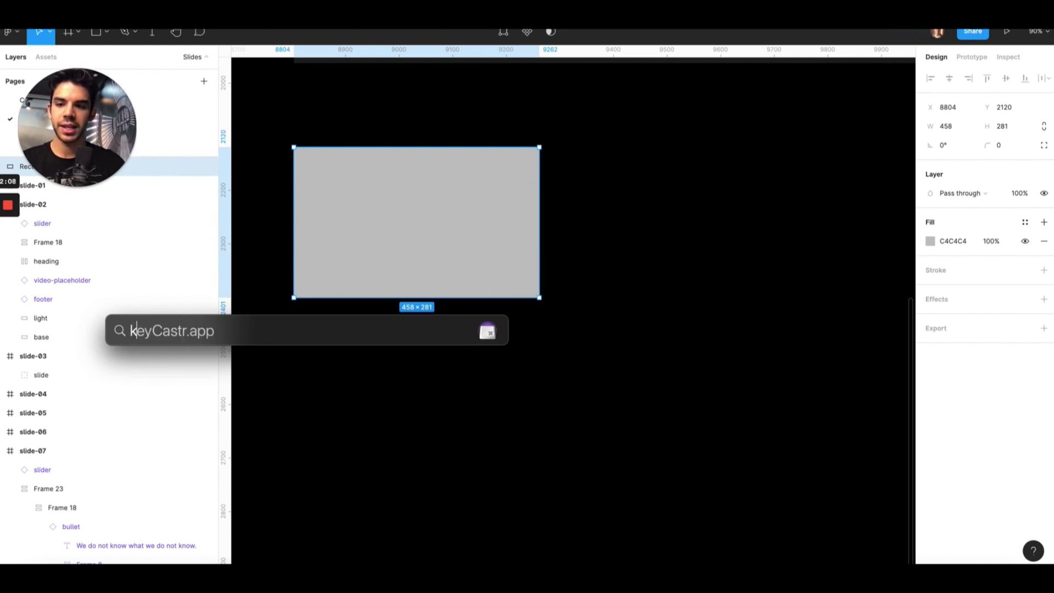
{"action": "key", "text": "Return"}
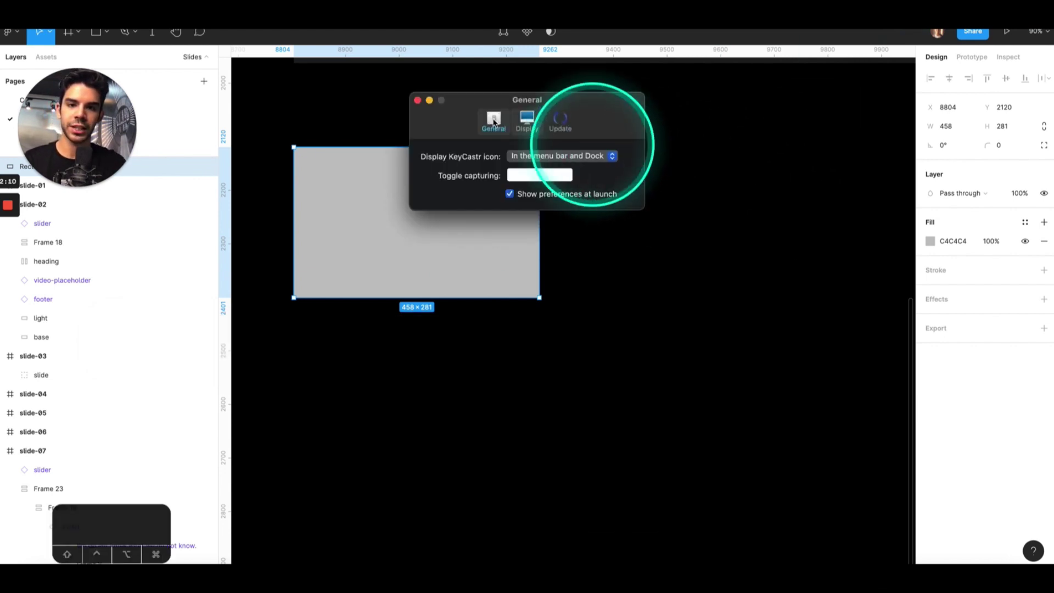
{"action": "left_click", "coordinate": [417, 100]}
{"action": "left_click_drag", "start_coordinate": [134, 522], "coordinate": [865, 520]}
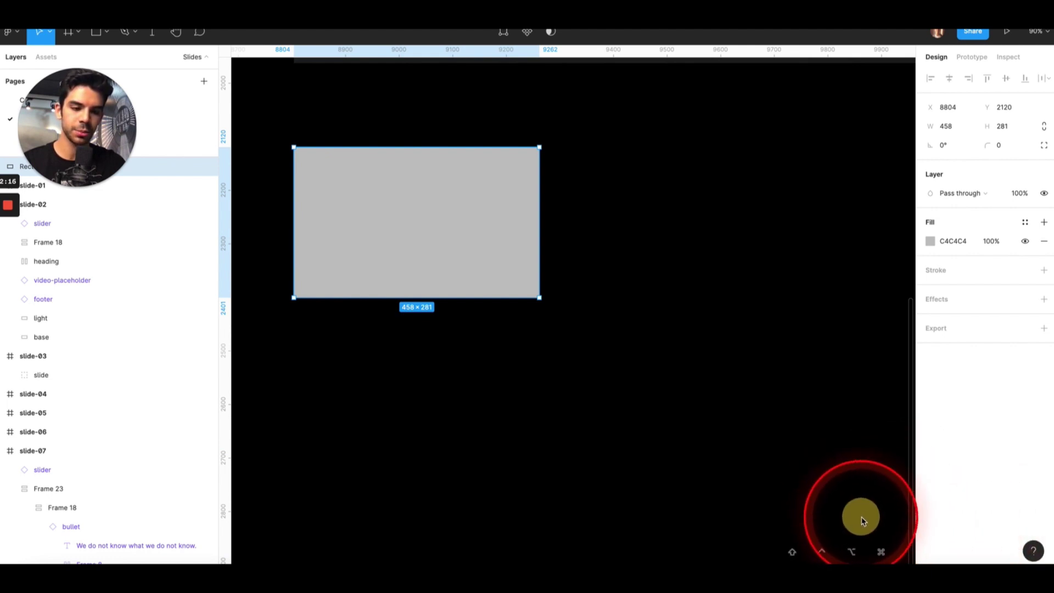
{"action": "left_click", "coordinate": [429, 196]}
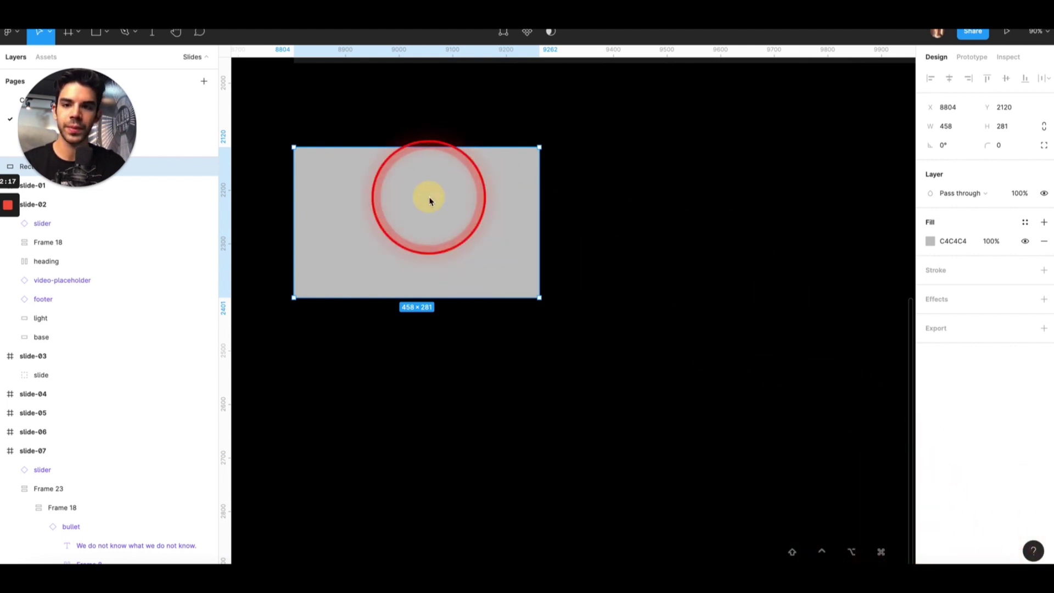
- Set the rectangle's fill to pure black 000000
{"action": "left_click", "coordinate": [970, 245]}
{"action": "left_click", "coordinate": [970, 246]}
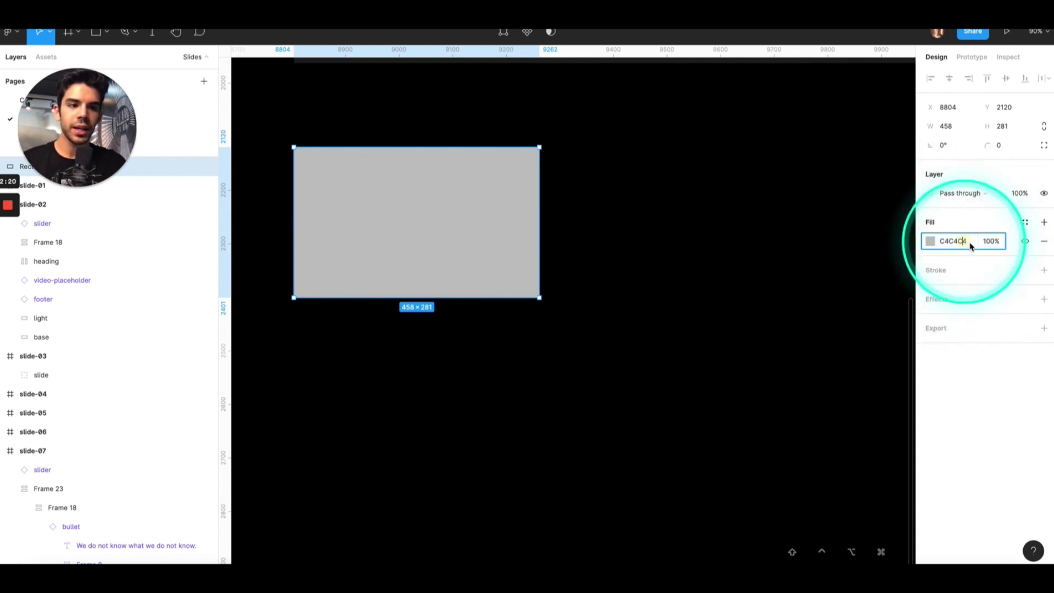
{"action": "key", "text": "alt+a"}
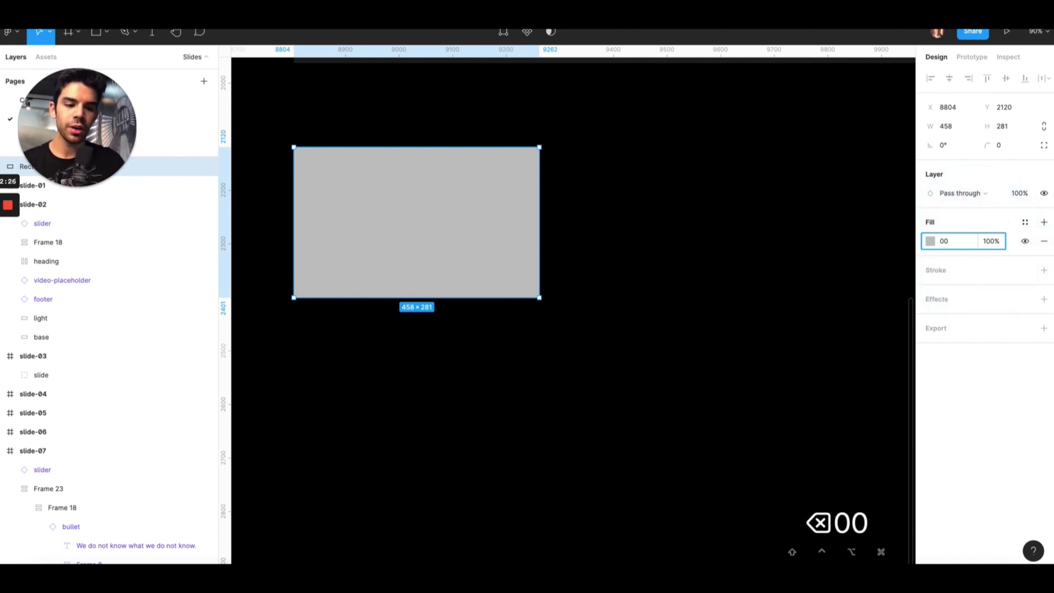
{"action": "type", "text": "00"}
{"action": "key", "text": "Return"}
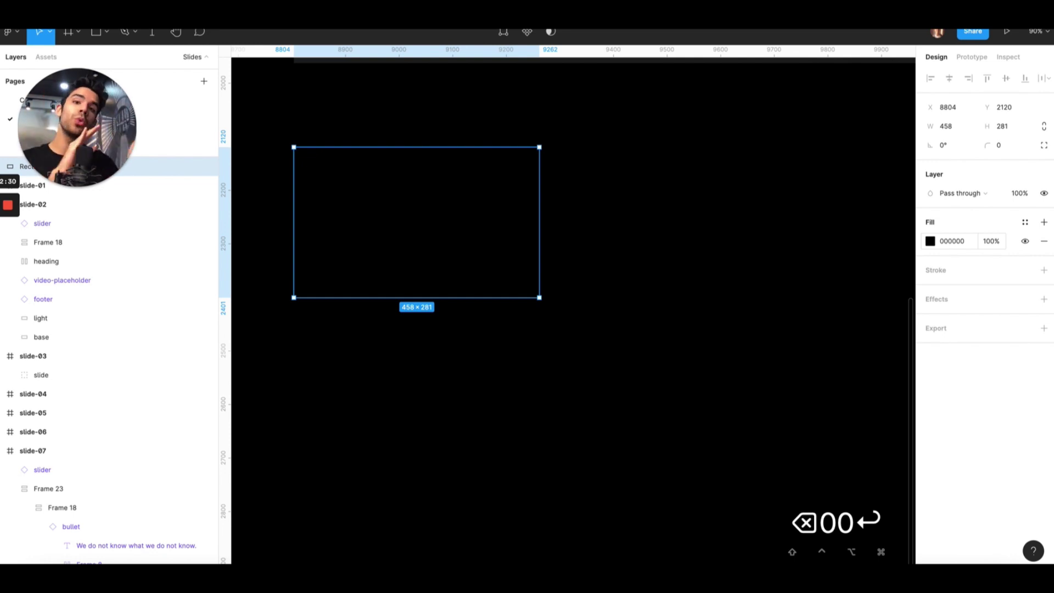
{"action": "left_click", "coordinate": [962, 247]}
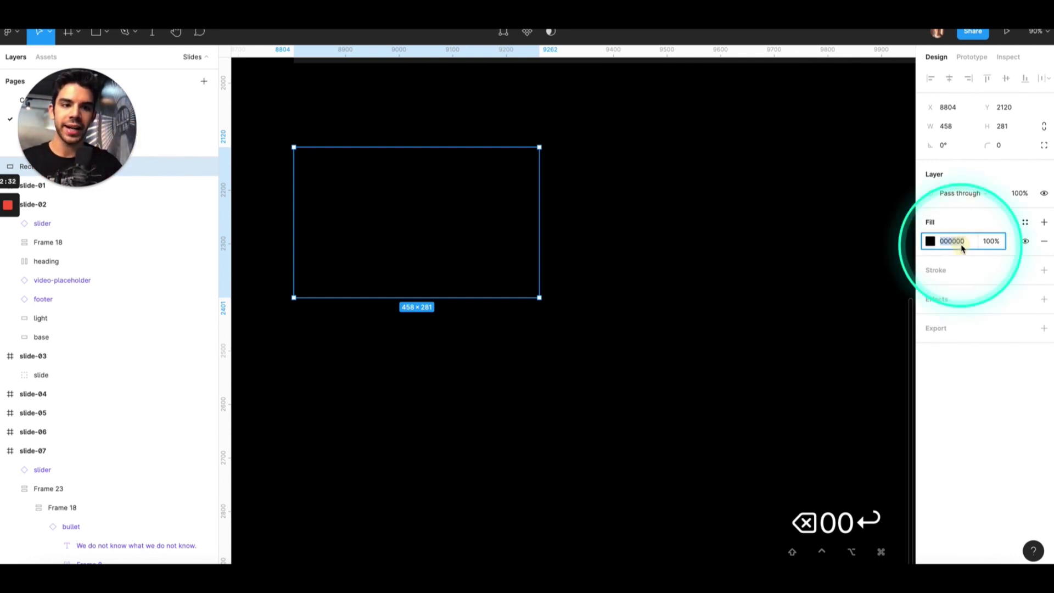
{"action": "type", "text": "12"}
{"action": "key", "text": "Return"}
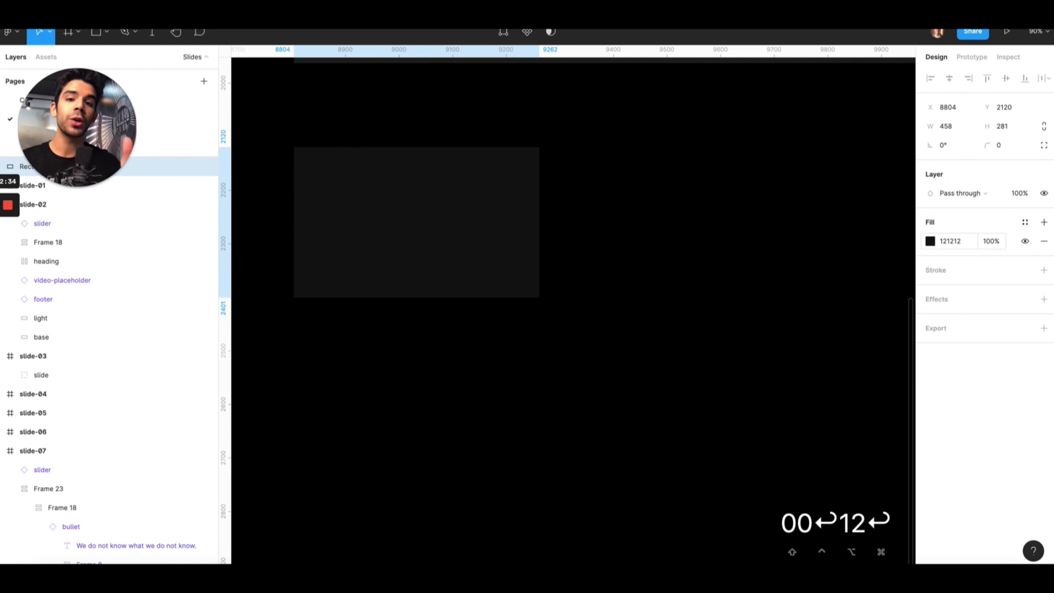
{"action": "left_click", "coordinate": [961, 245]}
{"action": "type", "text": "00"}
{"action": "key", "text": "Return"}
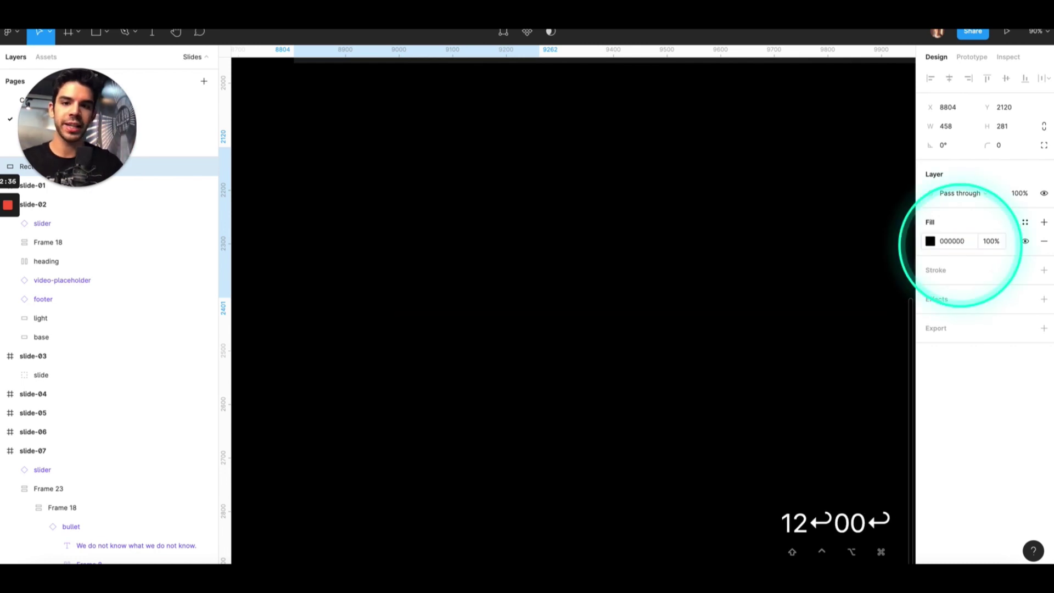
{"action": "left_click", "coordinate": [601, 236]}
- Change the canvas background colour to 343434 grey
{"action": "scroll", "coordinate": [602, 240], "scroll_direction": "down", "scroll_amount": 3}
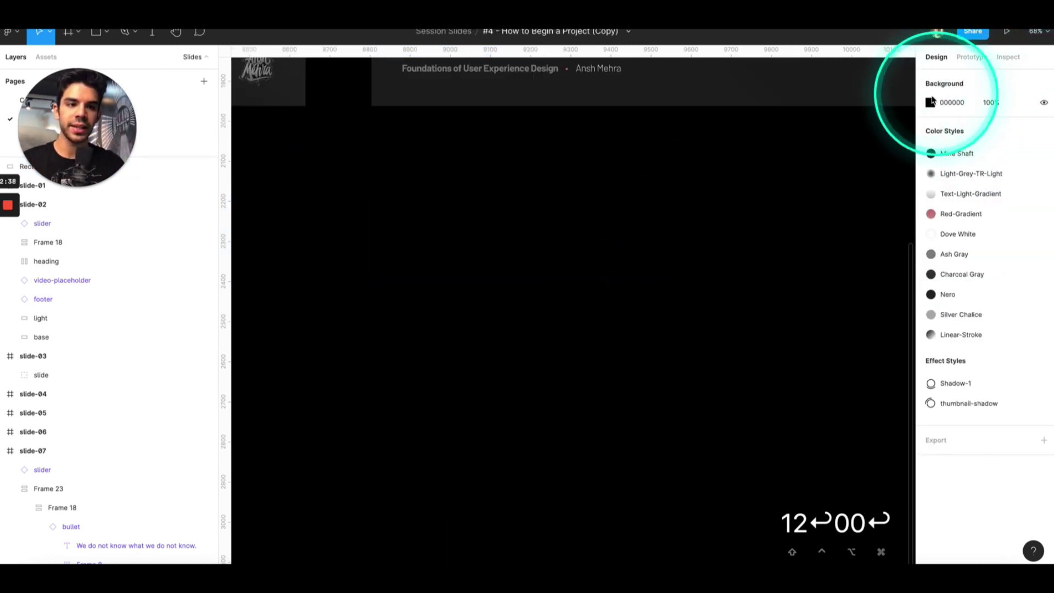
{"action": "left_click", "coordinate": [931, 101]}
{"action": "left_click_drag", "start_coordinate": [791, 233], "coordinate": [769, 232]}
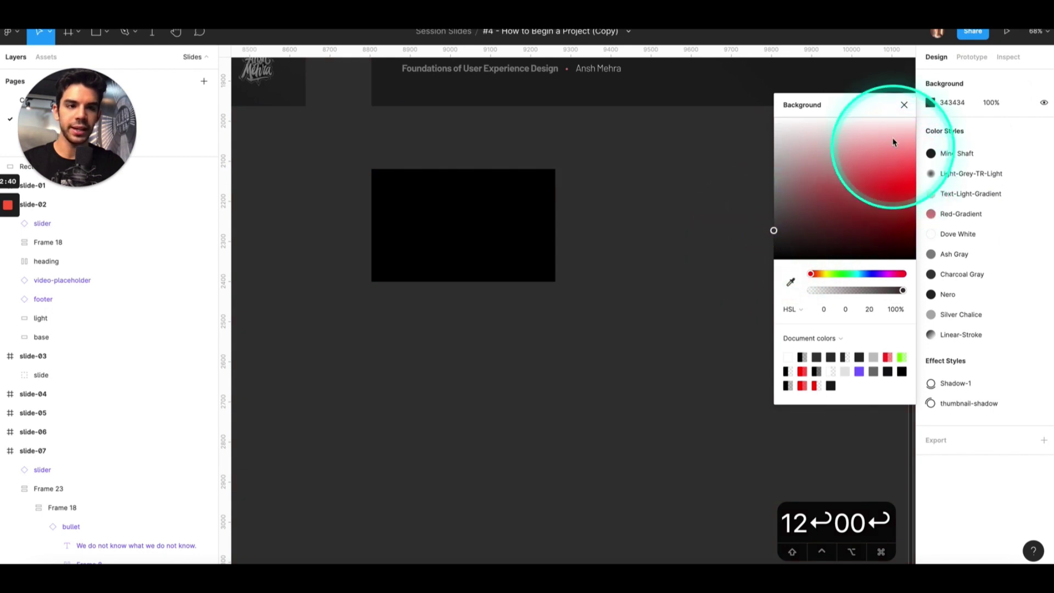
{"action": "left_click", "coordinate": [904, 105]}
{"action": "scroll", "coordinate": [607, 288], "scroll_direction": "down", "scroll_amount": 6}
- Resize the black rectangle to 286×175 and Alt-drag a duplicate to its right for the white swatch
{"action": "left_click", "coordinate": [554, 265]}
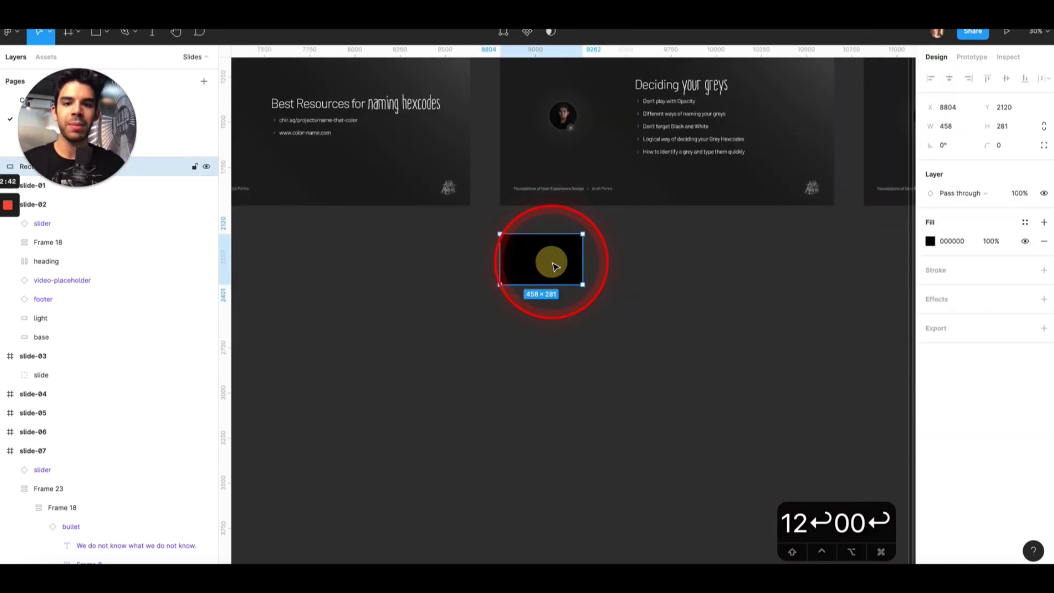
{"action": "scroll", "coordinate": [513, 259], "scroll_direction": "right", "scroll_amount": 5}
{"action": "left_click_drag", "start_coordinate": [393, 248], "coordinate": [294, 365]}
{"action": "scroll", "coordinate": [329, 356], "scroll_direction": "left", "scroll_amount": 3}
{"action": "scroll", "coordinate": [365, 346], "scroll_direction": "up", "scroll_amount": 5}
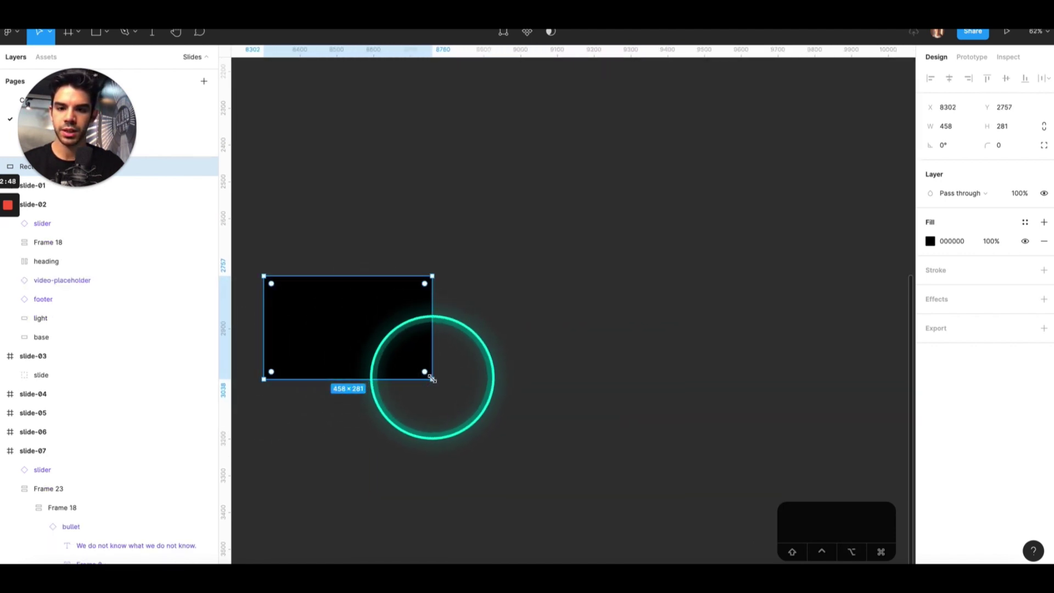
{"action": "left_click_drag", "start_coordinate": [432, 379], "coordinate": [365, 329]}
{"action": "left_click_drag", "start_coordinate": [306, 311], "coordinate": [835, 311]}
{"action": "scroll", "coordinate": [336, 316], "scroll_direction": "down", "scroll_amount": 3}
{"action": "scroll", "coordinate": [652, 323], "scroll_direction": "left", "scroll_amount": 3}
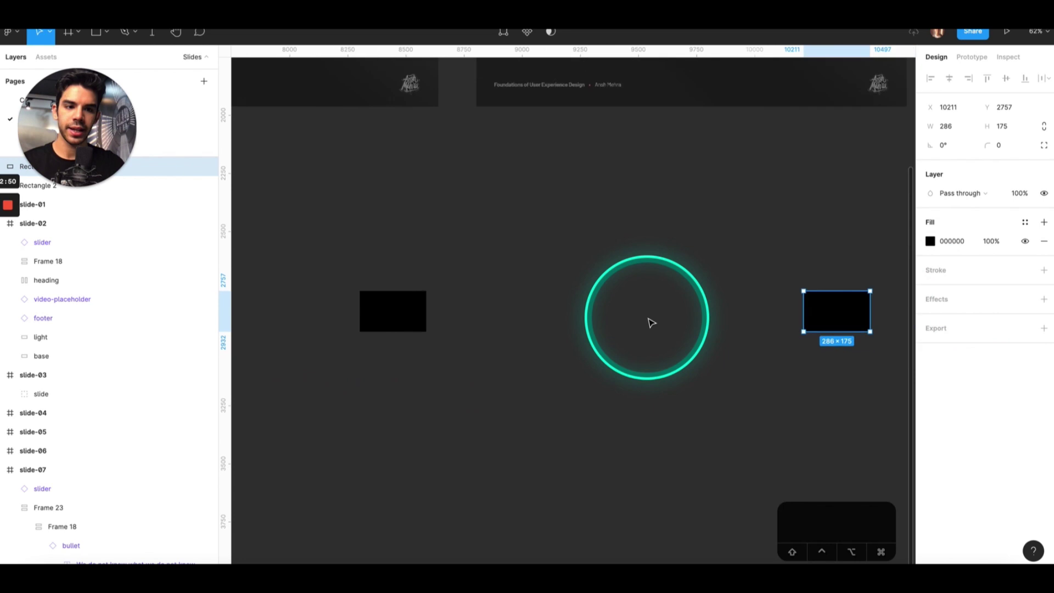
{"action": "scroll", "coordinate": [652, 323], "scroll_direction": "right", "scroll_amount": 2}
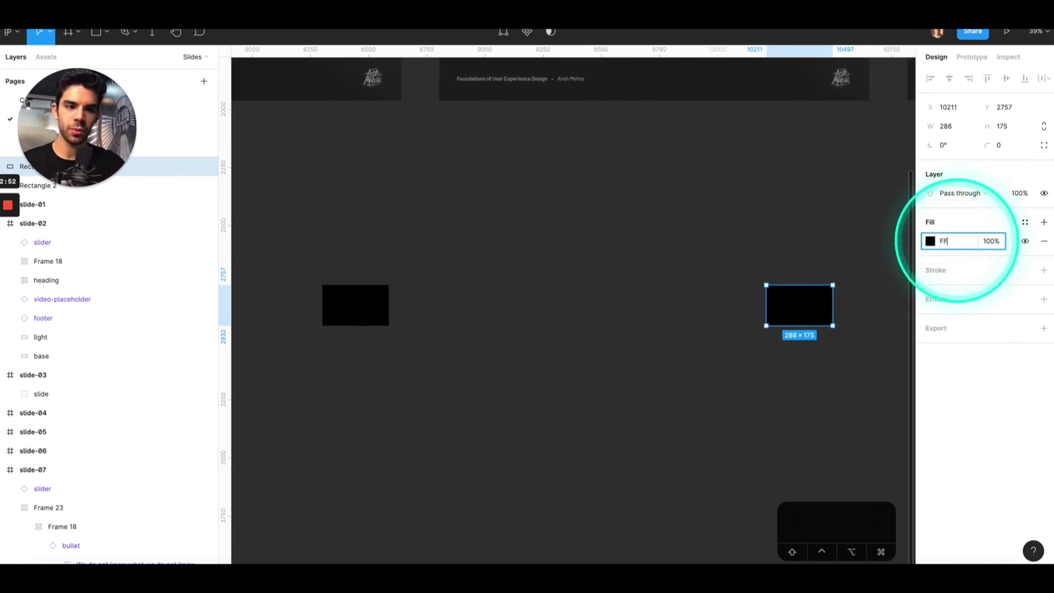
{"action": "left_click", "coordinate": [551, 342]}
{"action": "left_click", "coordinate": [360, 312]}
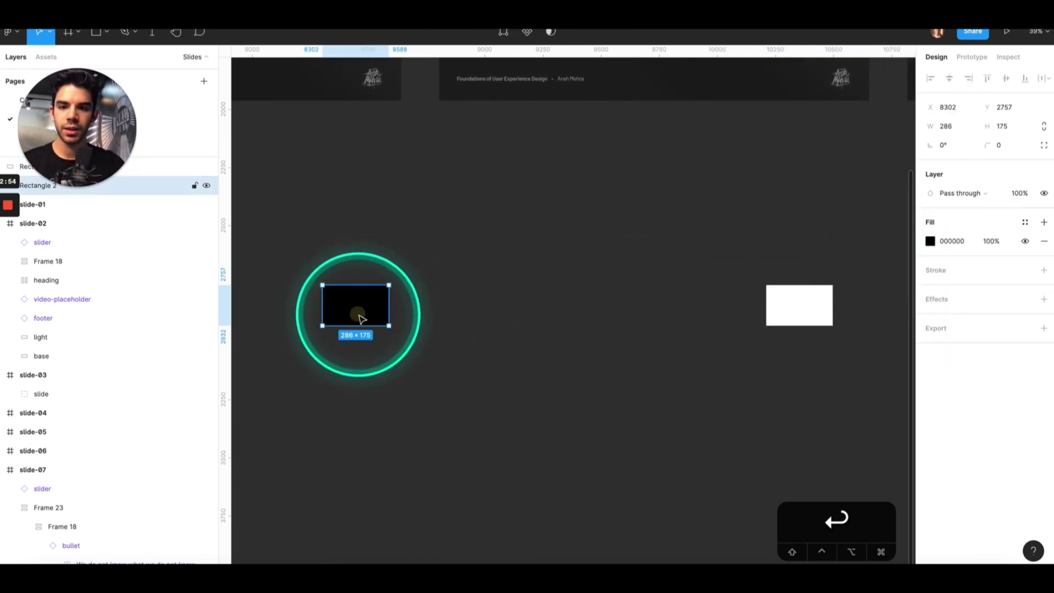
{"action": "left_click", "coordinate": [930, 242]}
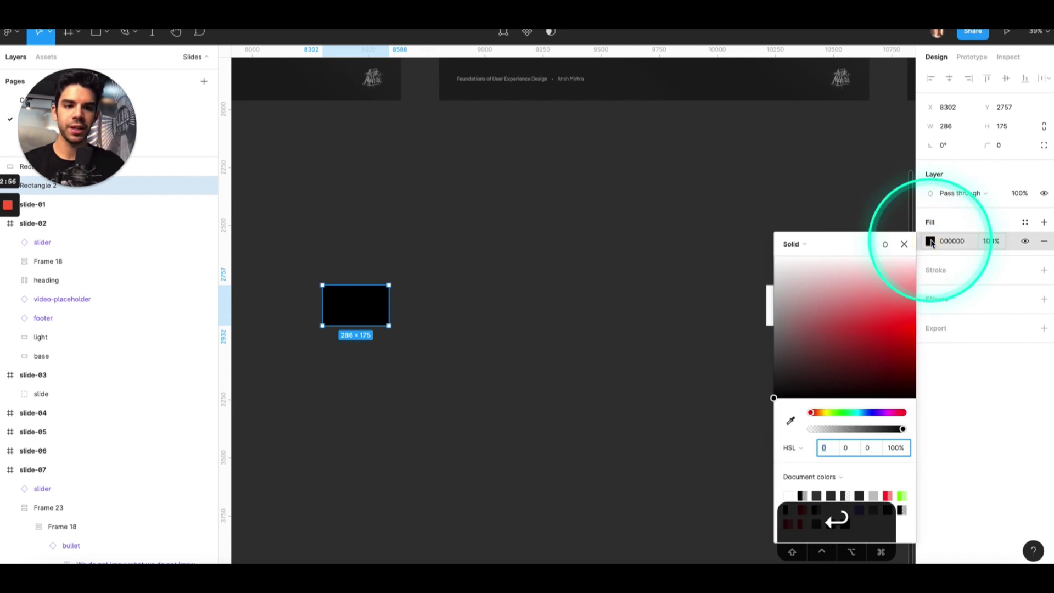
{"action": "left_click", "coordinate": [794, 448]}
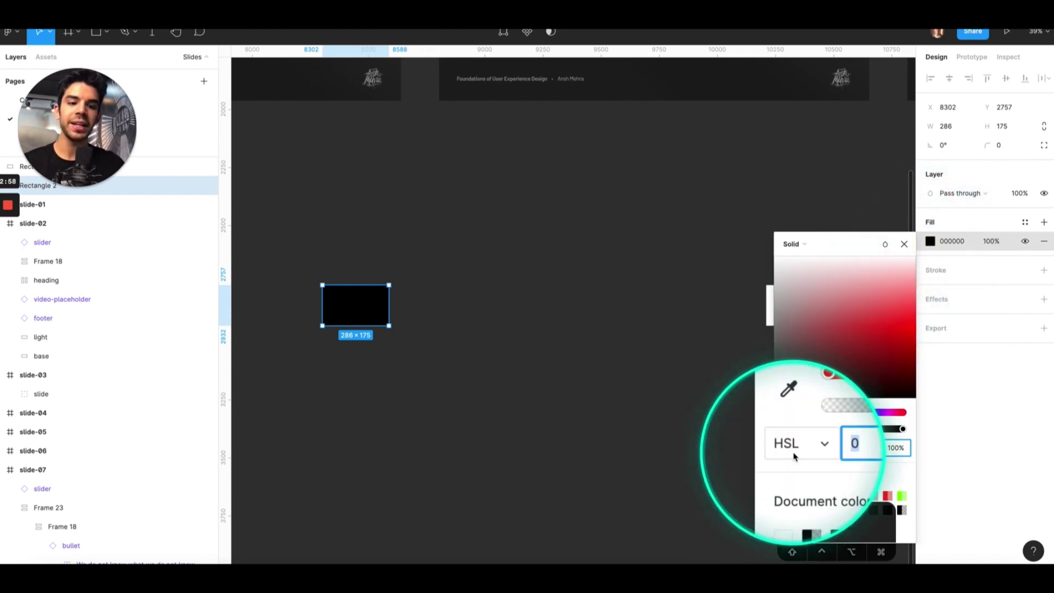
{"action": "left_click", "coordinate": [793, 448]}
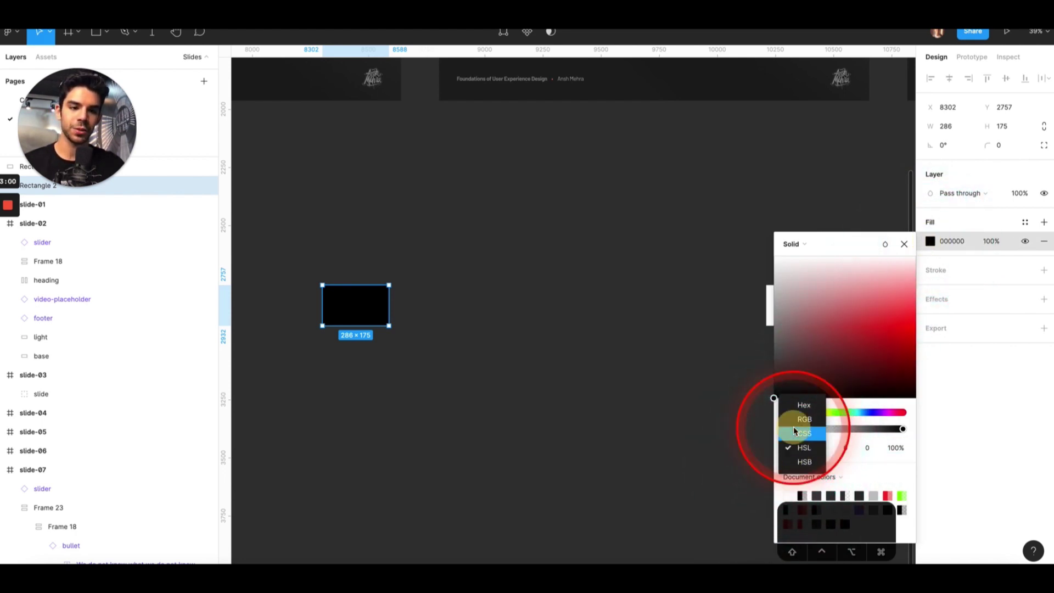
{"action": "left_click", "coordinate": [793, 420]}
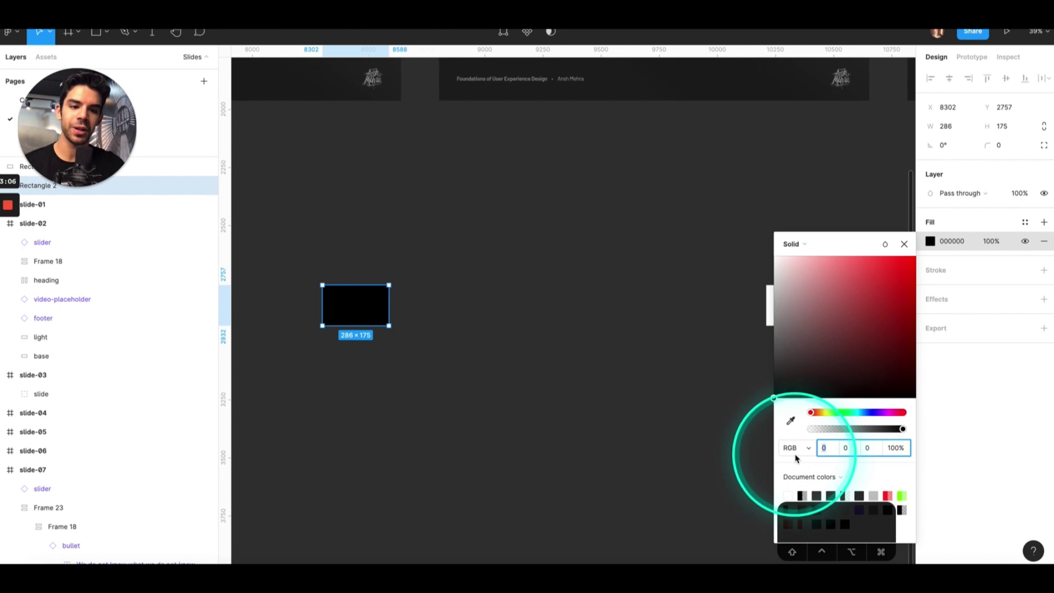
{"action": "left_click", "coordinate": [808, 453]}
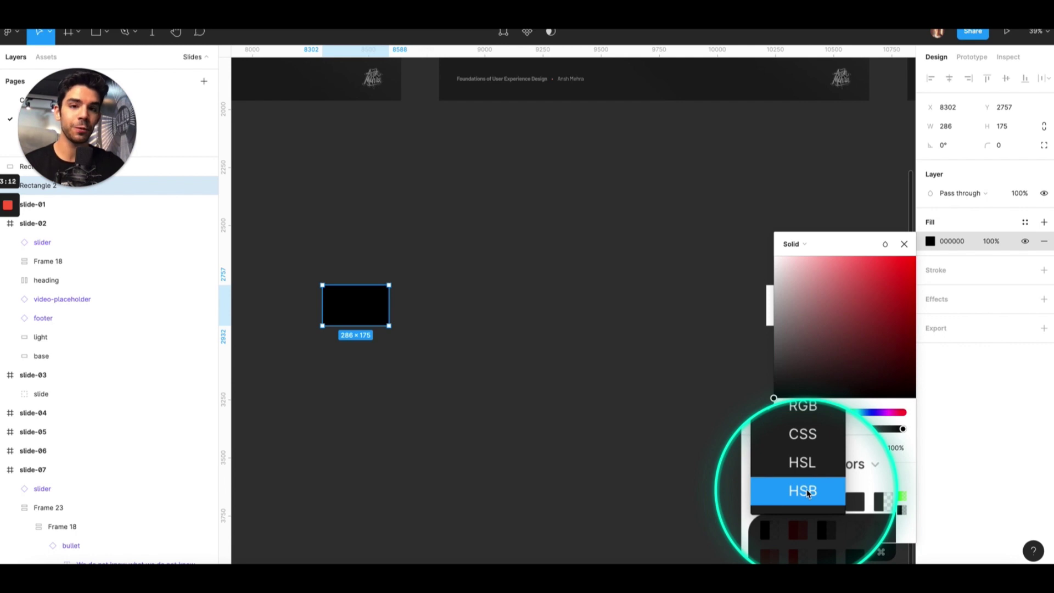
{"action": "left_click", "coordinate": [803, 463]}
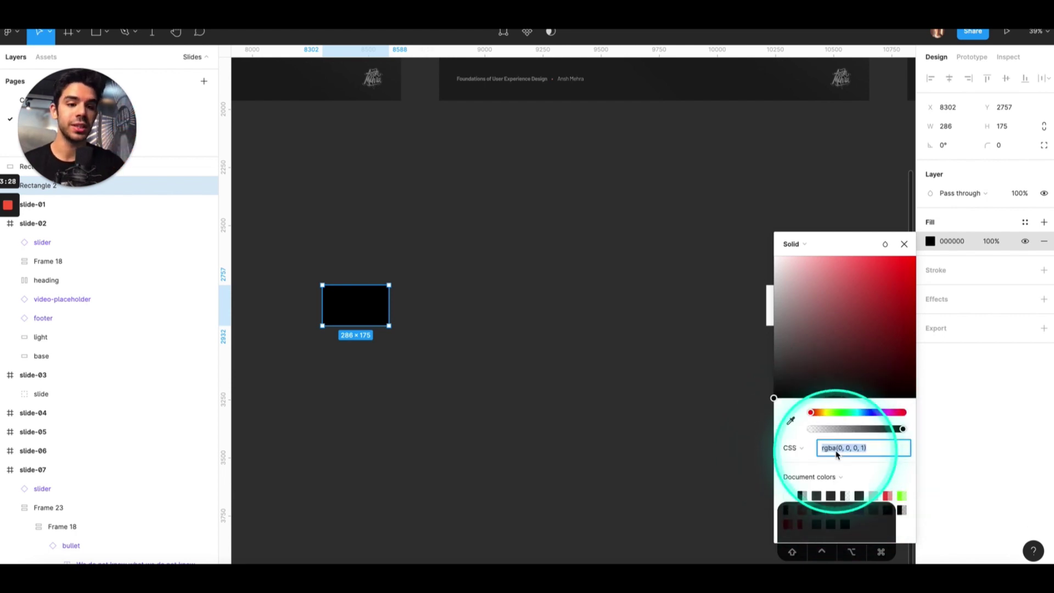
{"action": "left_click", "coordinate": [801, 448]}
{"action": "left_click", "coordinate": [805, 450]}
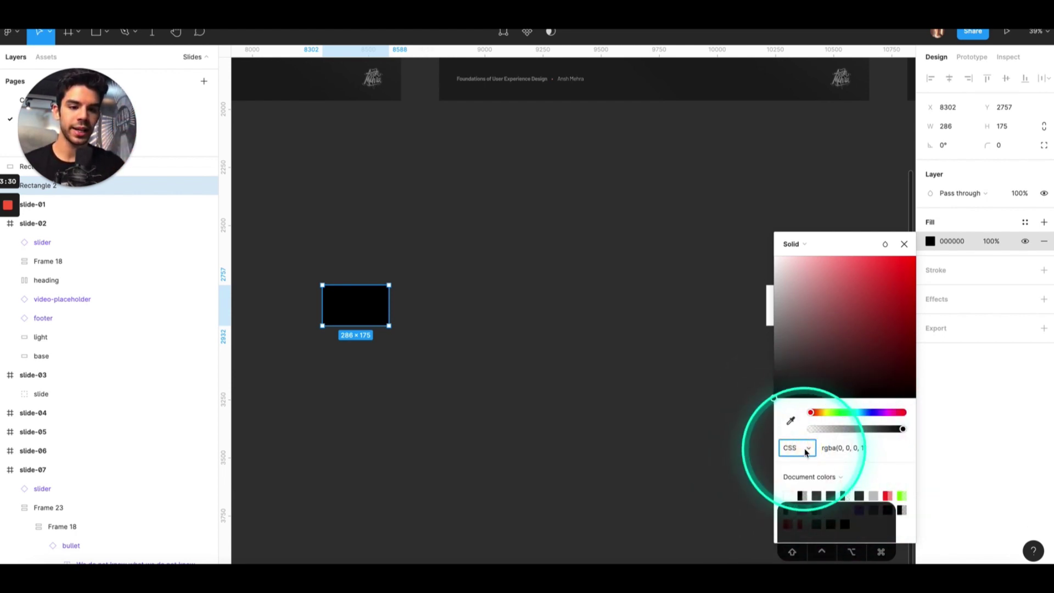
{"action": "left_click", "coordinate": [804, 448]}
{"action": "left_click", "coordinate": [805, 463]}
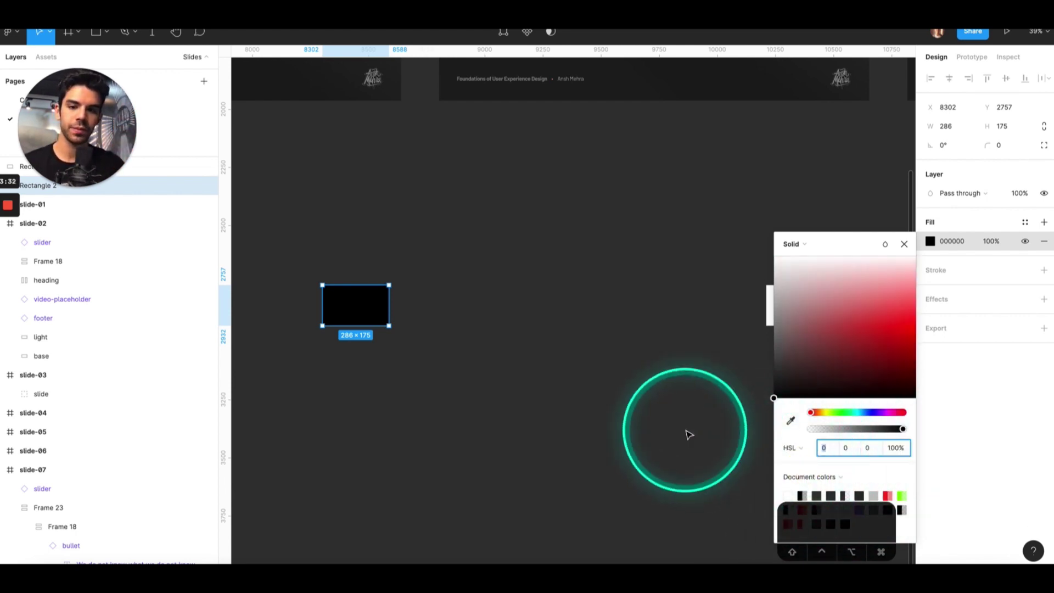
{"action": "left_click", "coordinate": [661, 418]}
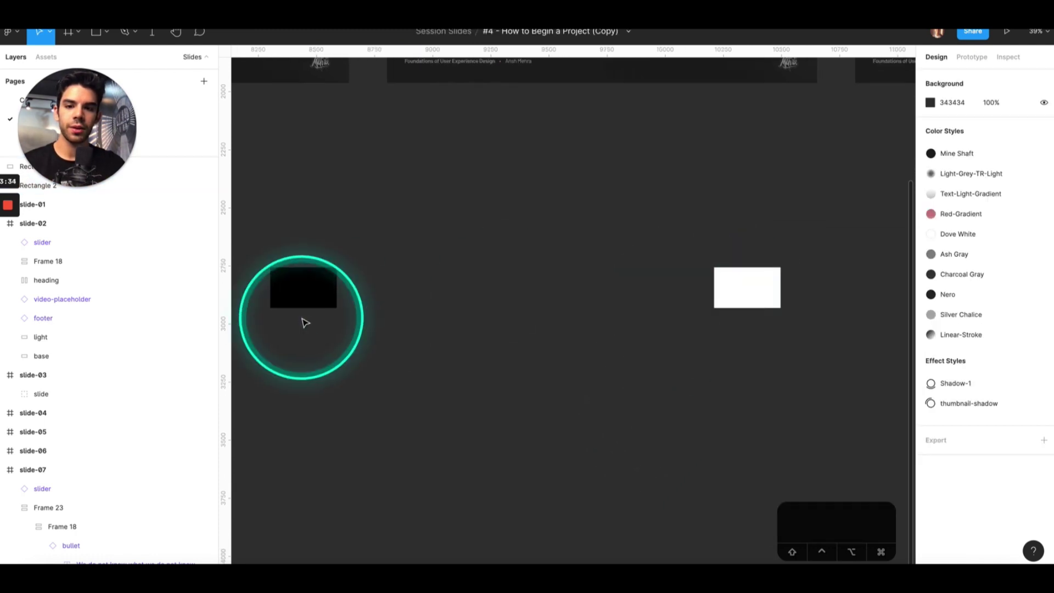
- Duplicate the black rectangle into a row of six and move the white one to the end
{"action": "left_click", "coordinate": [299, 289]}
{"action": "scroll", "coordinate": [348, 294], "scroll_direction": "up", "scroll_amount": 3}
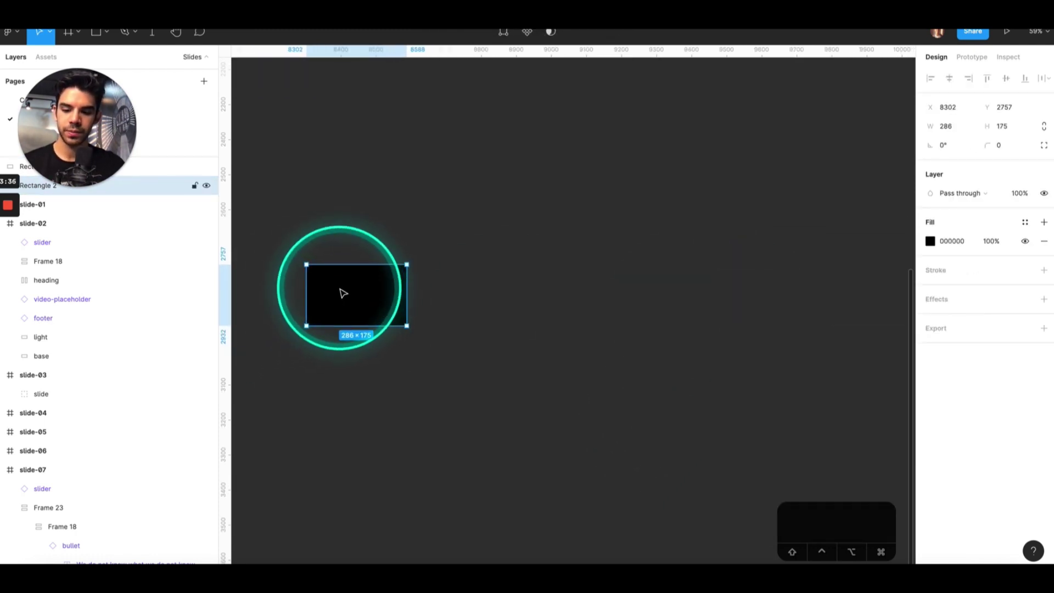
{"action": "left_click_drag", "start_coordinate": [343, 293], "coordinate": [460, 292]}
{"action": "scroll", "coordinate": [461, 291], "scroll_direction": "down", "scroll_amount": 3}
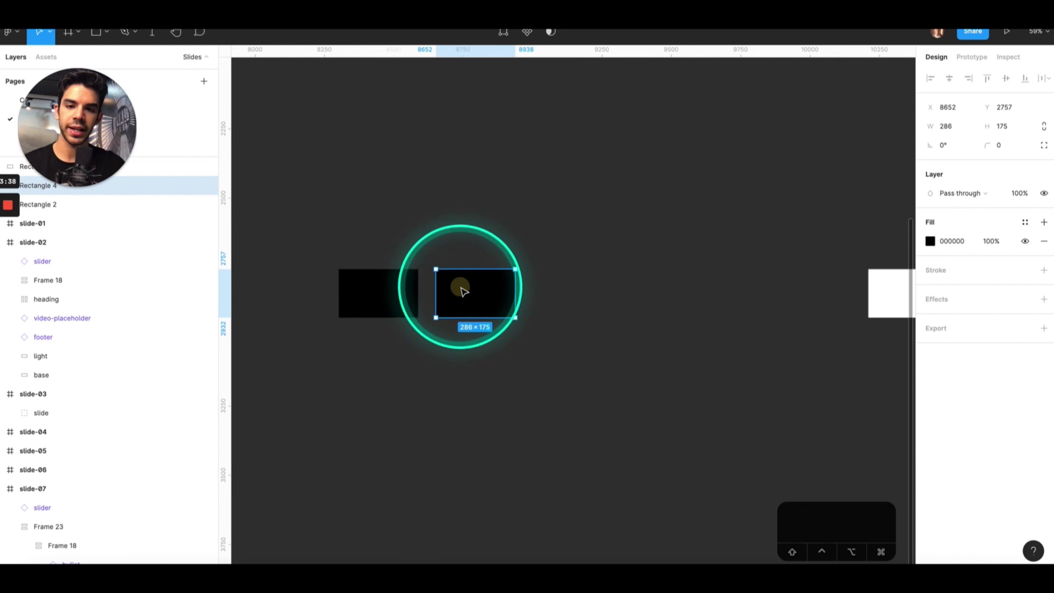
{"action": "key", "text": "super+d"}
{"action": "key", "text": "super+d"}
{"action": "key", "text": "super+d"}
{"action": "key", "text": "super+d"}
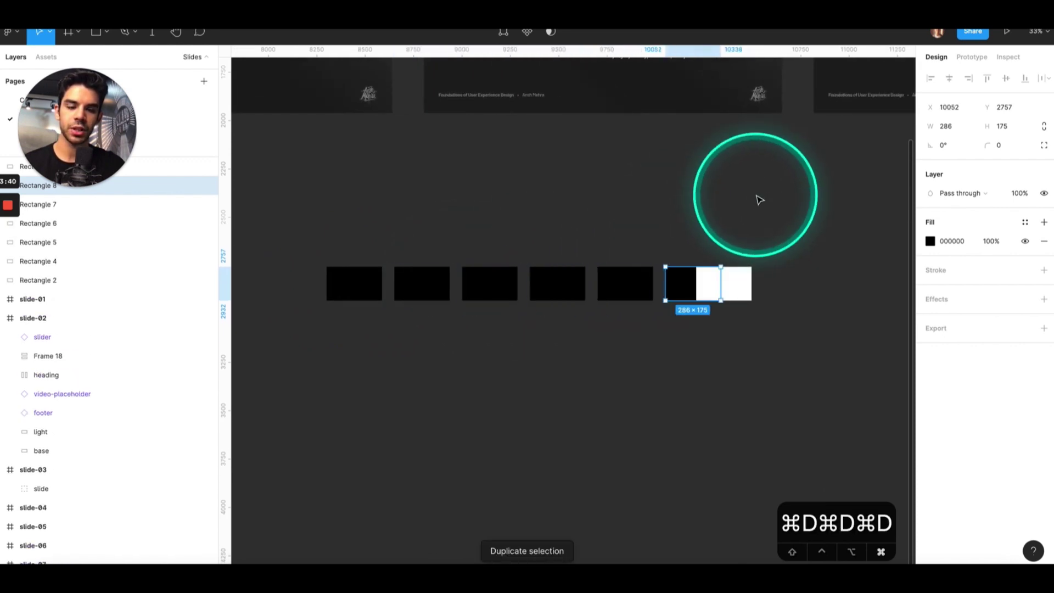
{"action": "left_click_drag", "start_coordinate": [750, 285], "coordinate": [783, 294]}
{"action": "key", "text": "Escape"}
- Move all seven rectangles up together and narrow them to 222×175 swatches
{"action": "left_click_drag", "start_coordinate": [316, 244], "coordinate": [791, 319]}
{"action": "left_click_drag", "start_coordinate": [547, 279], "coordinate": [640, 160]}
{"action": "scroll", "coordinate": [641, 165], "scroll_direction": "up", "scroll_amount": 2}
{"action": "key", "text": "v"}
{"action": "left_click_drag", "start_coordinate": [869, 185], "coordinate": [755, 226]}
{"action": "key", "text": "Escape"}
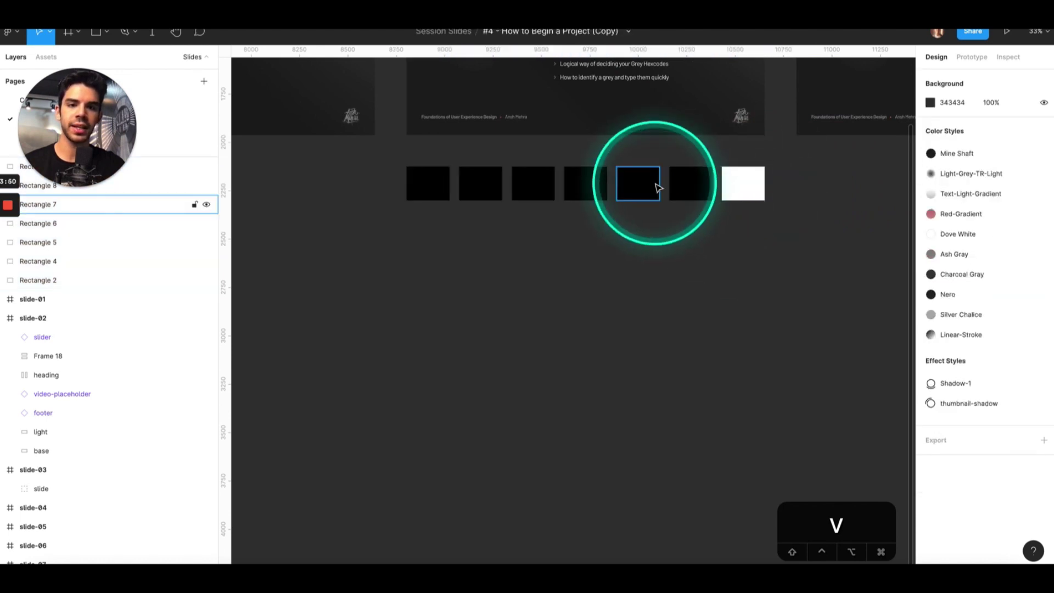
{"action": "scroll", "coordinate": [659, 188], "scroll_direction": "up", "scroll_amount": 1}
{"action": "left_click_drag", "start_coordinate": [452, 155], "coordinate": [682, 226]}
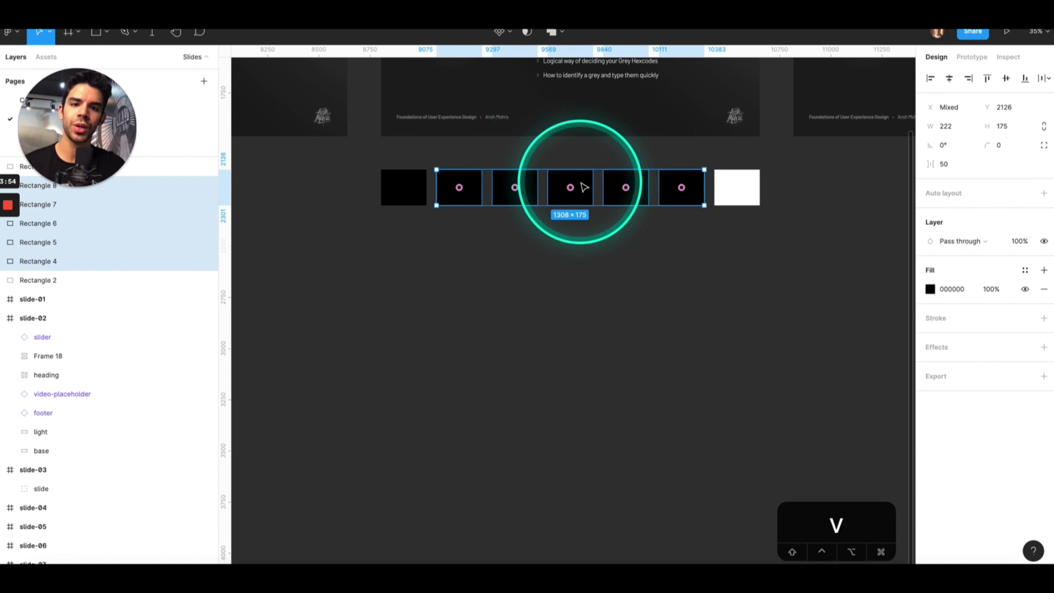
{"action": "left_click", "coordinate": [662, 256]}
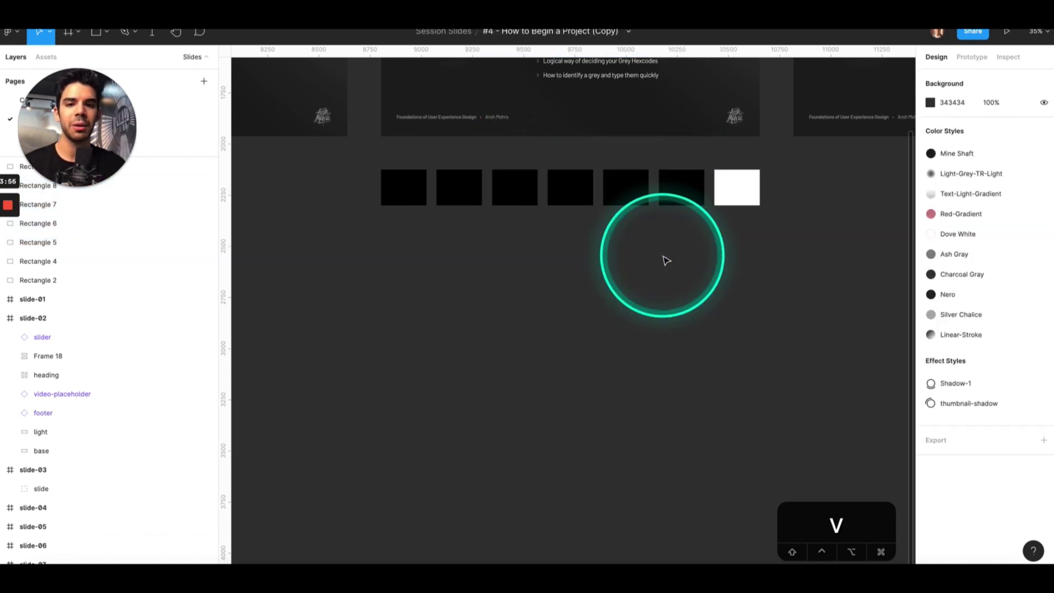
{"action": "scroll", "coordinate": [666, 260], "scroll_direction": "down", "scroll_amount": 2}
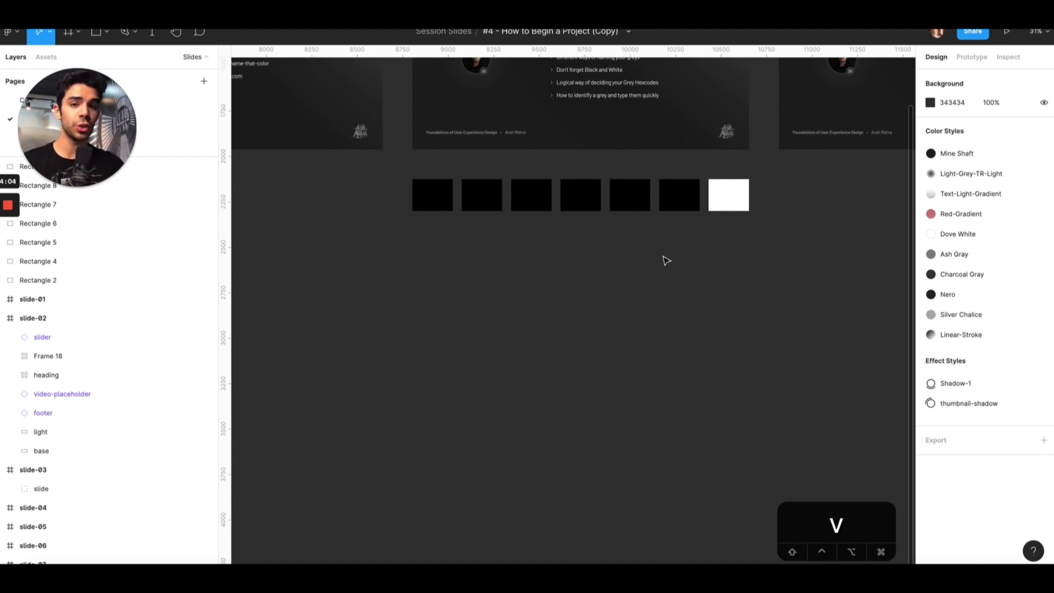
- Select the first black swatch and start a text label just below it
{"action": "left_click", "coordinate": [487, 195]}
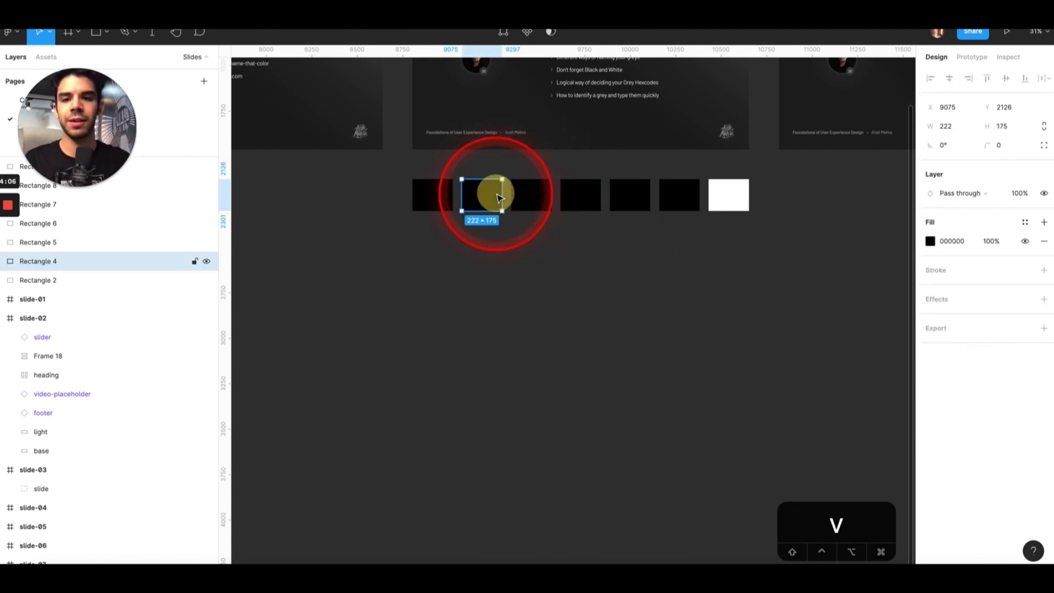
{"action": "scroll", "coordinate": [480, 192], "scroll_direction": "up", "scroll_amount": 1}
{"action": "scroll", "coordinate": [481, 192], "scroll_direction": "right", "scroll_amount": 1}
{"action": "scroll", "coordinate": [481, 195], "scroll_direction": "up", "scroll_amount": 5}
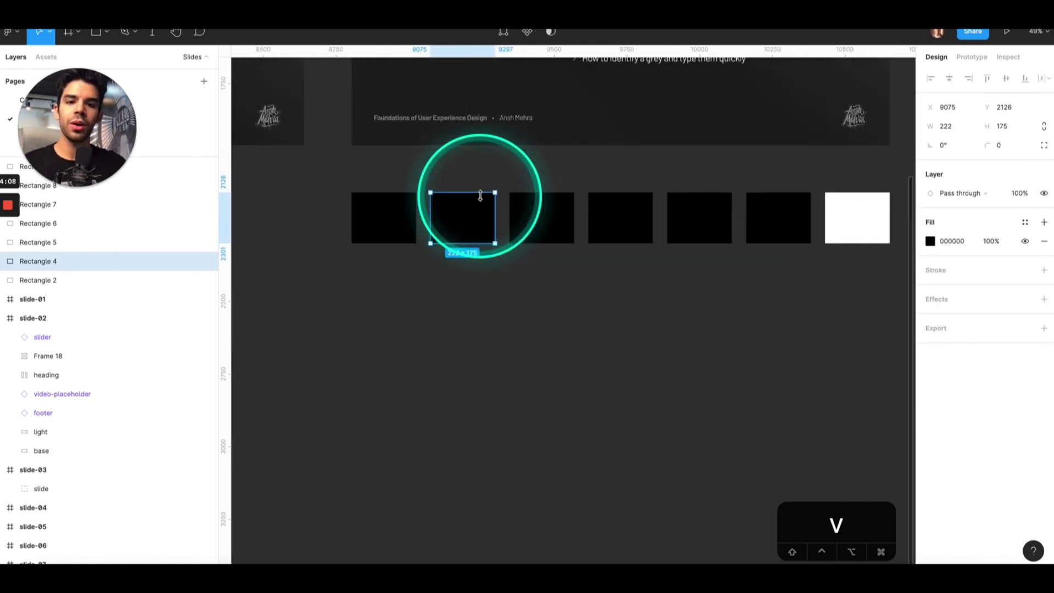
{"action": "left_click", "coordinate": [440, 164]}
{"action": "left_click", "coordinate": [360, 209]}
{"action": "scroll", "coordinate": [357, 217], "scroll_direction": "down", "scroll_amount": 1}
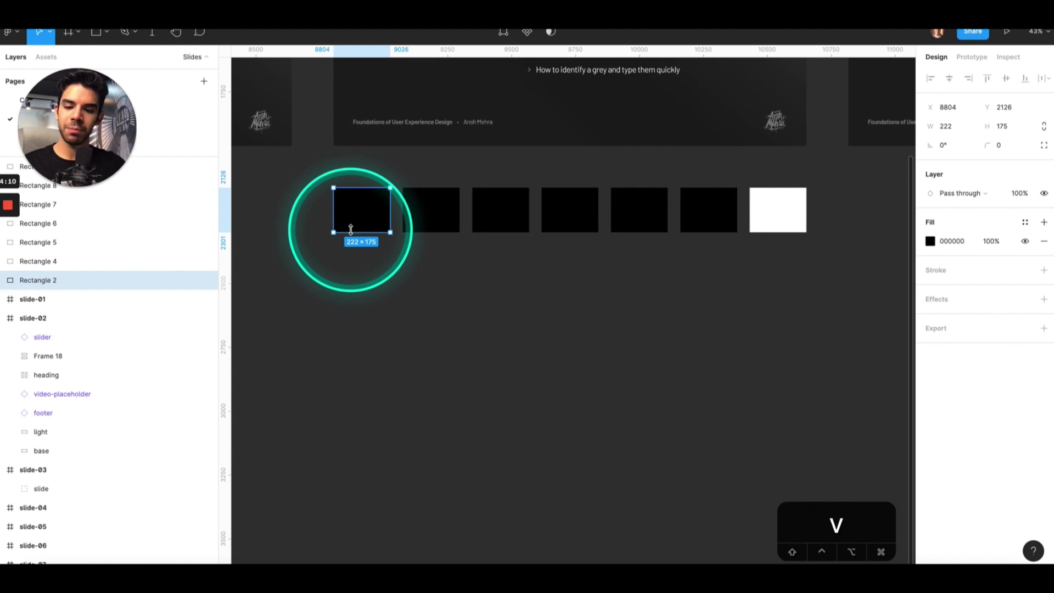
{"action": "key", "text": "t"}
{"action": "left_click", "coordinate": [349, 253]}
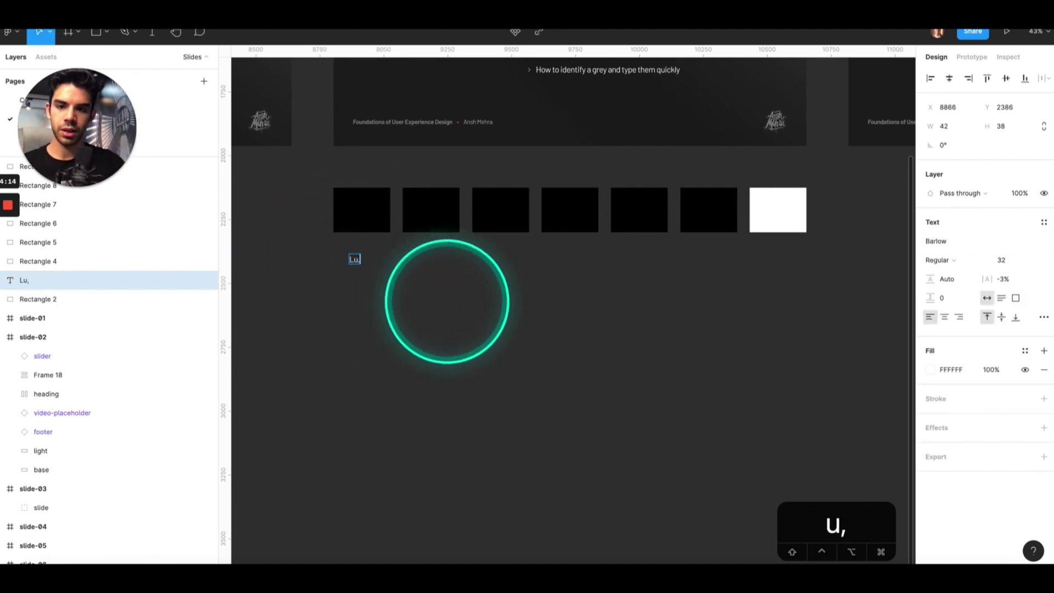
- Type an 'L = 0' label under the first black swatch and enlarge its font size
{"action": "type", "text": "Lu,o"}
{"action": "key", "text": "BackSpace"}
{"action": "key", "text": "BackSpace"}
{"action": "type", "text": "moni"}
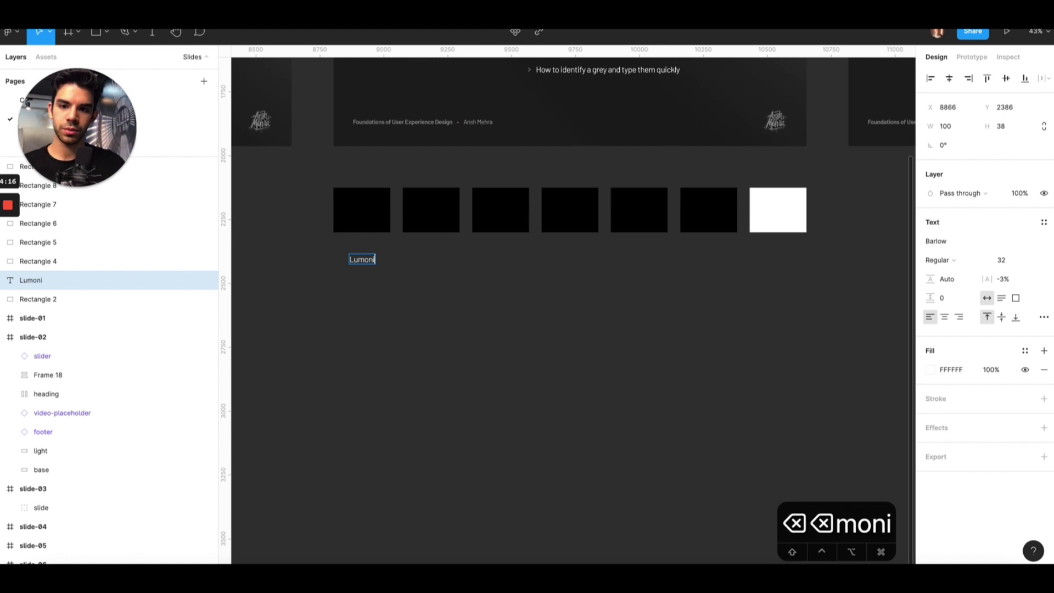
{"action": "key", "text": "super+a"}
{"action": "type", "text": "L = 0"}
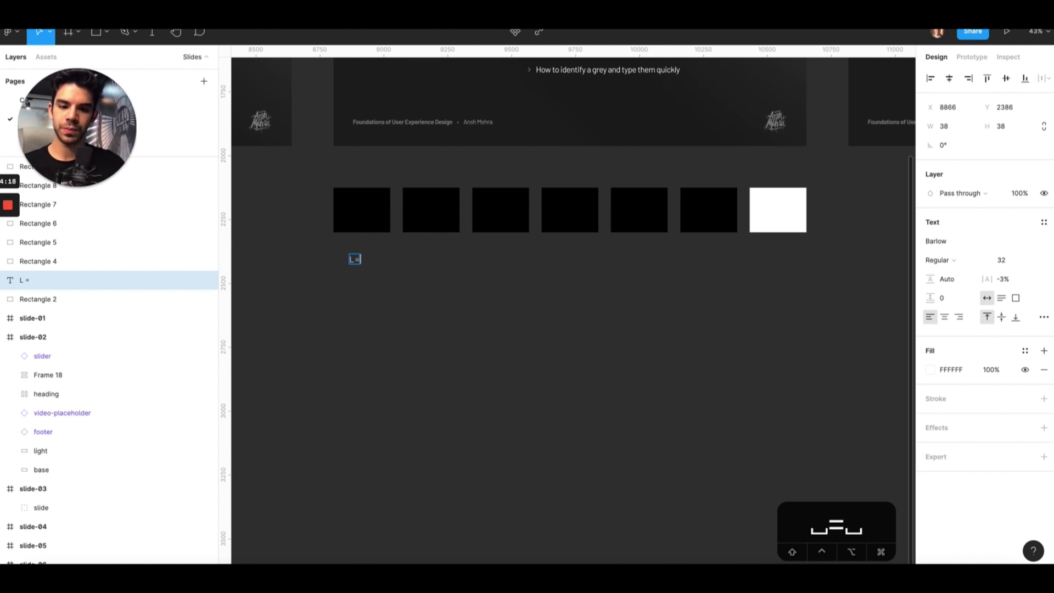
{"action": "left_click", "coordinate": [421, 281]}
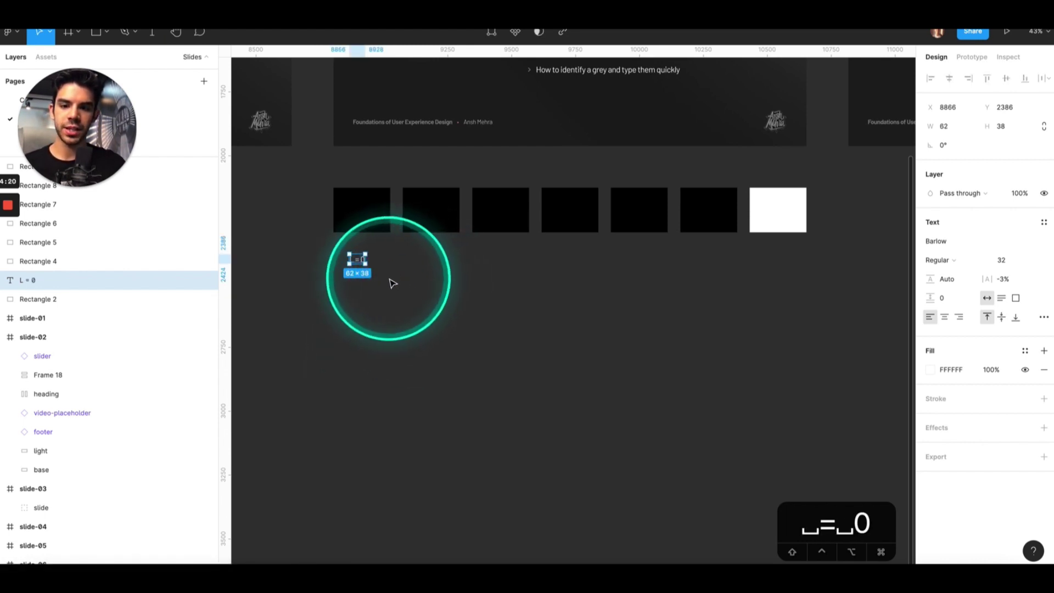
{"action": "left_click", "coordinate": [1007, 261]}
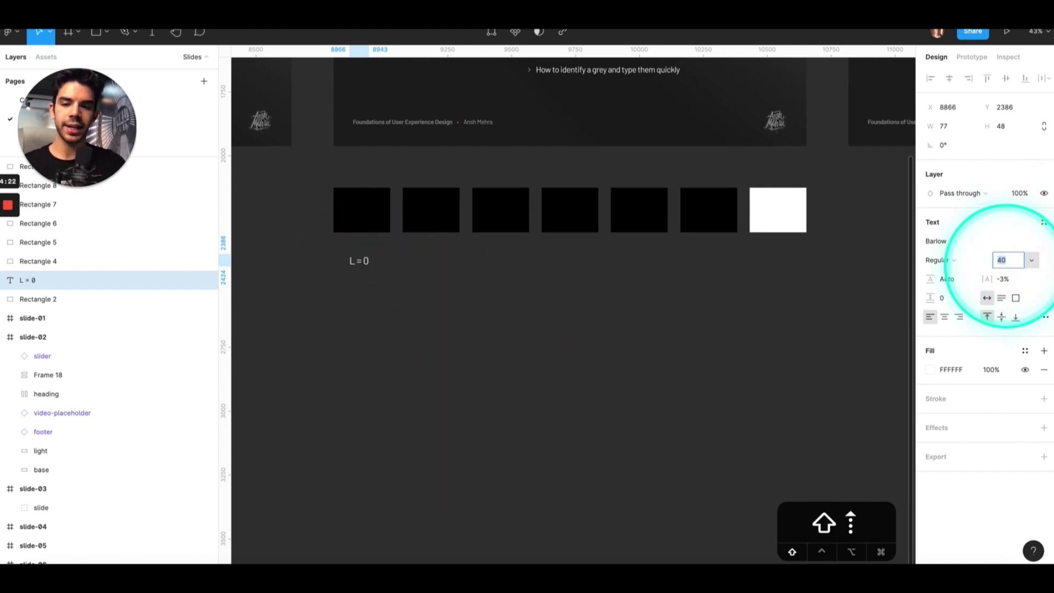
{"action": "left_click_drag", "start_coordinate": [361, 269], "coordinate": [775, 263]}
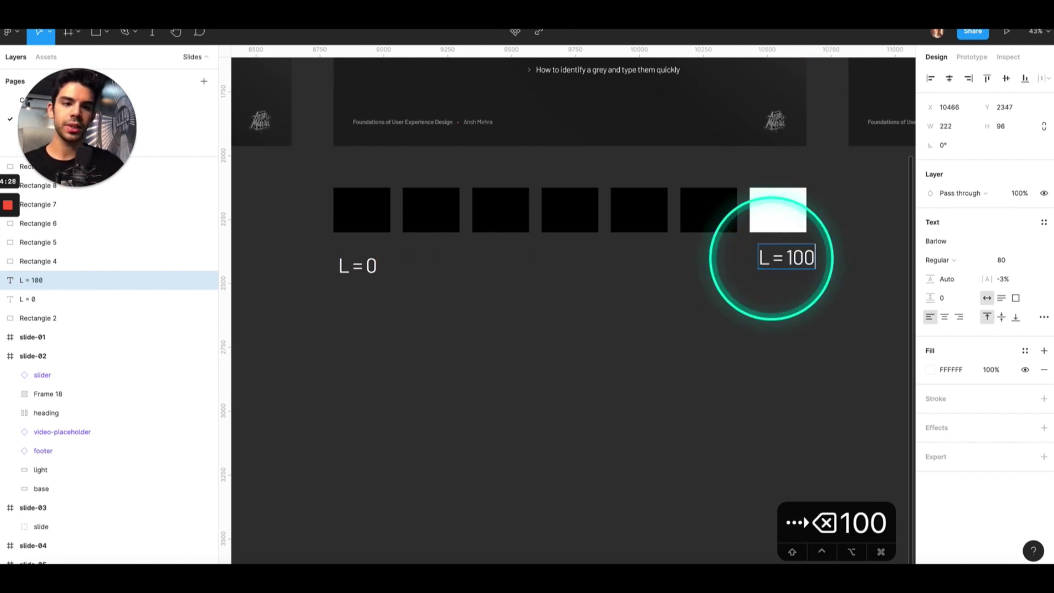
{"action": "left_click", "coordinate": [753, 388]}
- Inspect the white swatch's fill and click through each of the seven swatches in turn
{"action": "left_click", "coordinate": [773, 212]}
{"action": "left_click", "coordinate": [932, 243]}
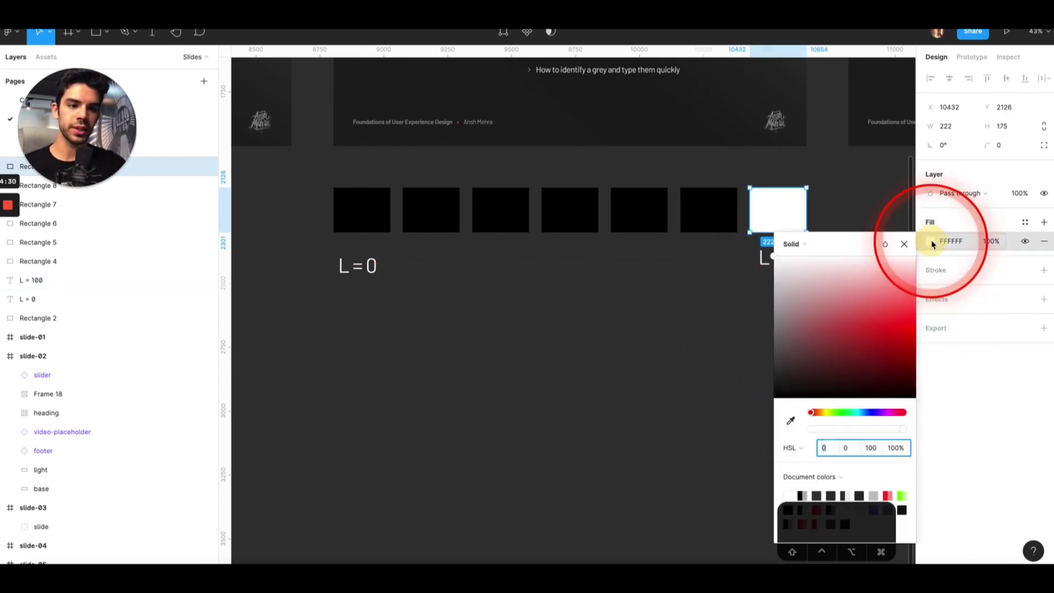
{"action": "left_click", "coordinate": [600, 388]}
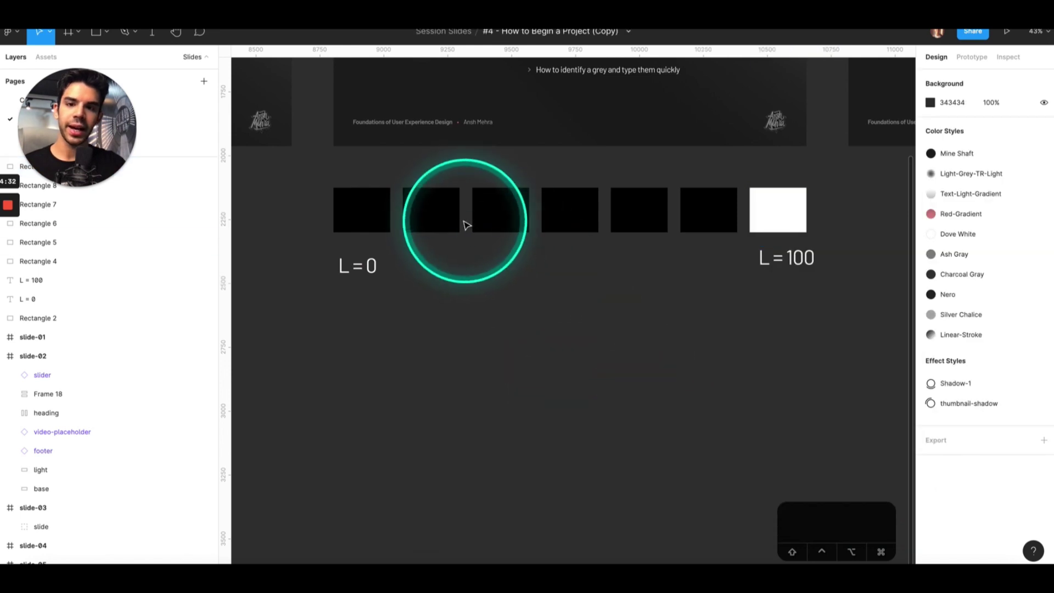
{"action": "left_click", "coordinate": [441, 216]}
{"action": "left_click", "coordinate": [486, 222]}
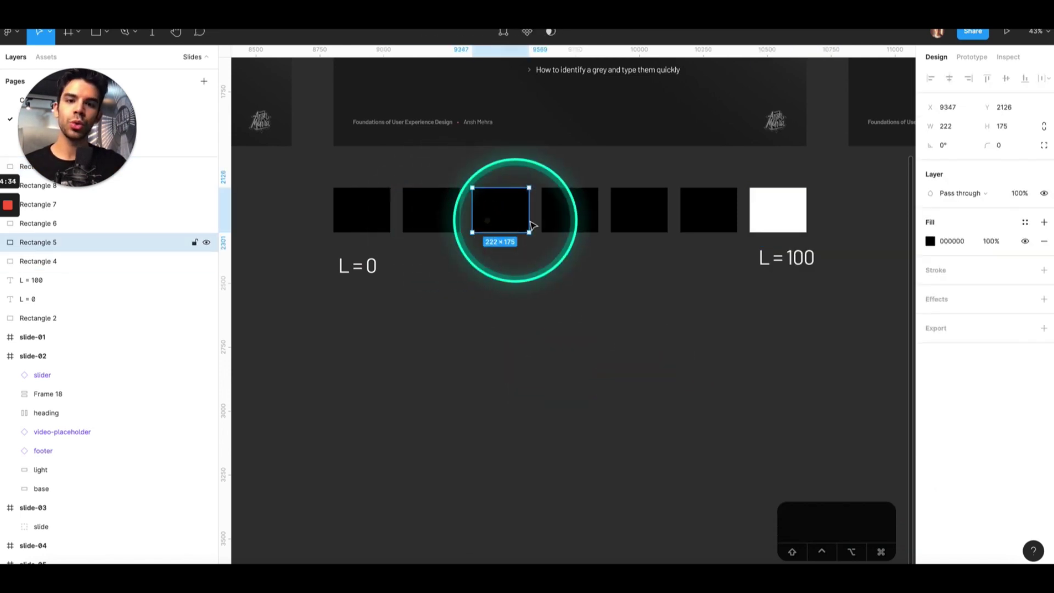
{"action": "left_click", "coordinate": [565, 220]}
{"action": "left_click", "coordinate": [636, 217]}
{"action": "left_click", "coordinate": [714, 221]}
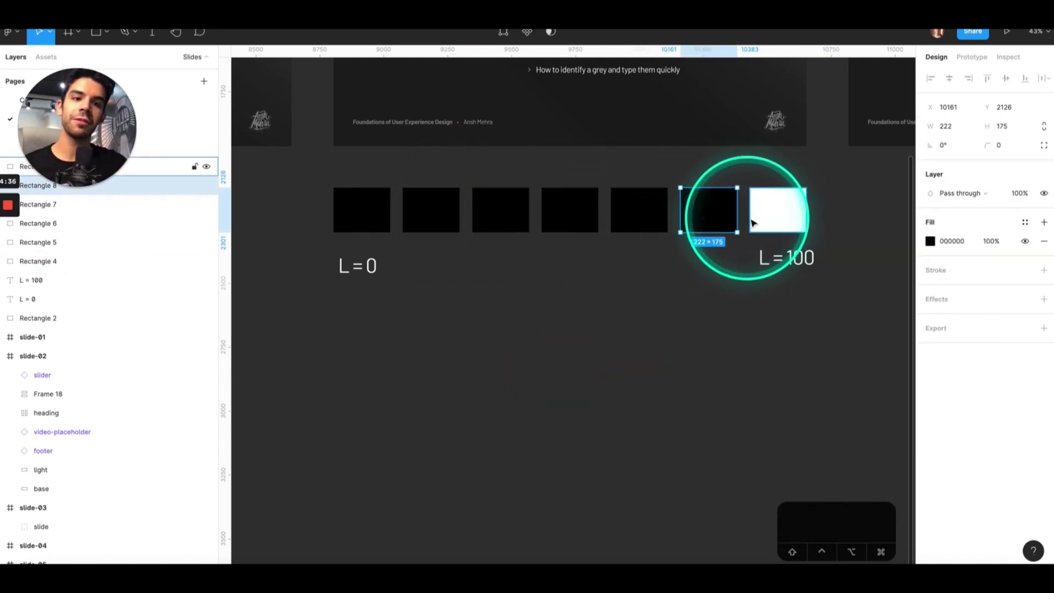
{"action": "left_click", "coordinate": [753, 221]}
{"action": "left_click", "coordinate": [365, 210]}
{"action": "left_click", "coordinate": [430, 214]}
{"action": "left_click", "coordinate": [496, 217]}
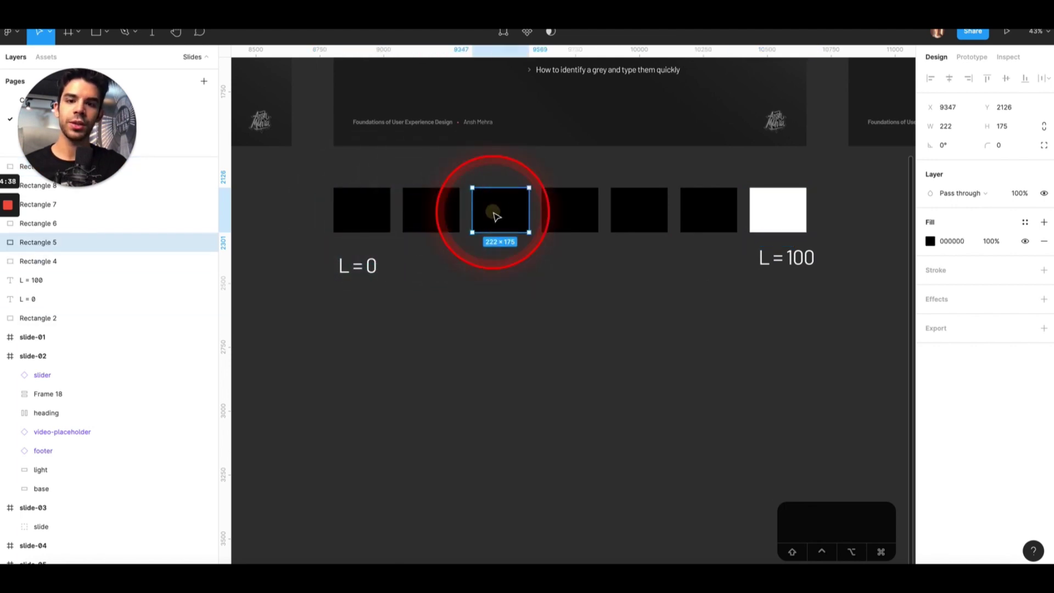
{"action": "left_click", "coordinate": [564, 219]}
{"action": "left_click", "coordinate": [631, 216]}
{"action": "left_click", "coordinate": [696, 216]}
{"action": "left_click", "coordinate": [762, 220]}
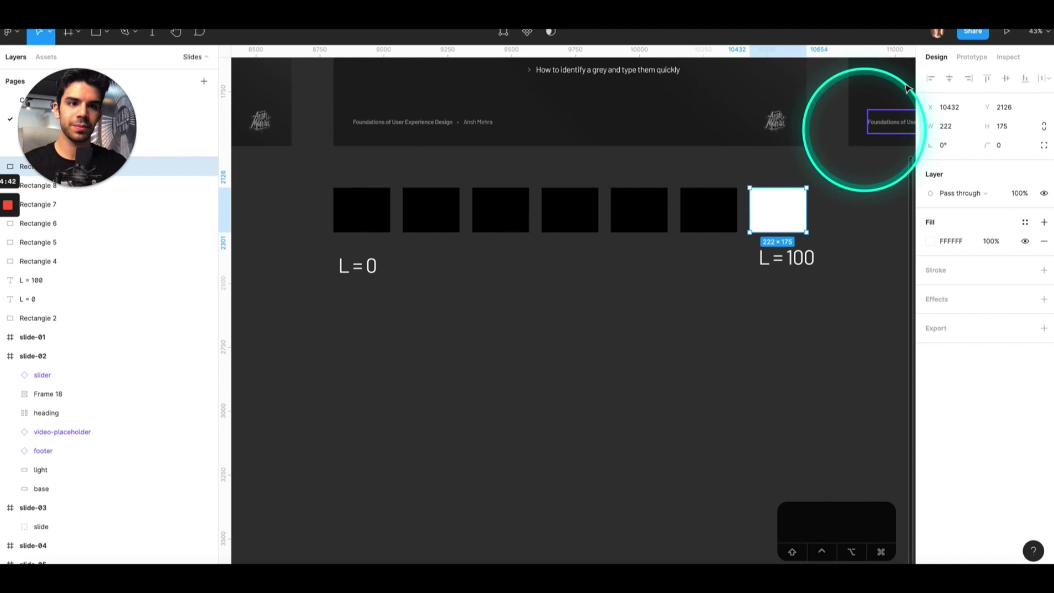
- Compute 100/7 in Spotlight for the lightness steps, then select the second black swatch
{"action": "key", "text": "super+space"}
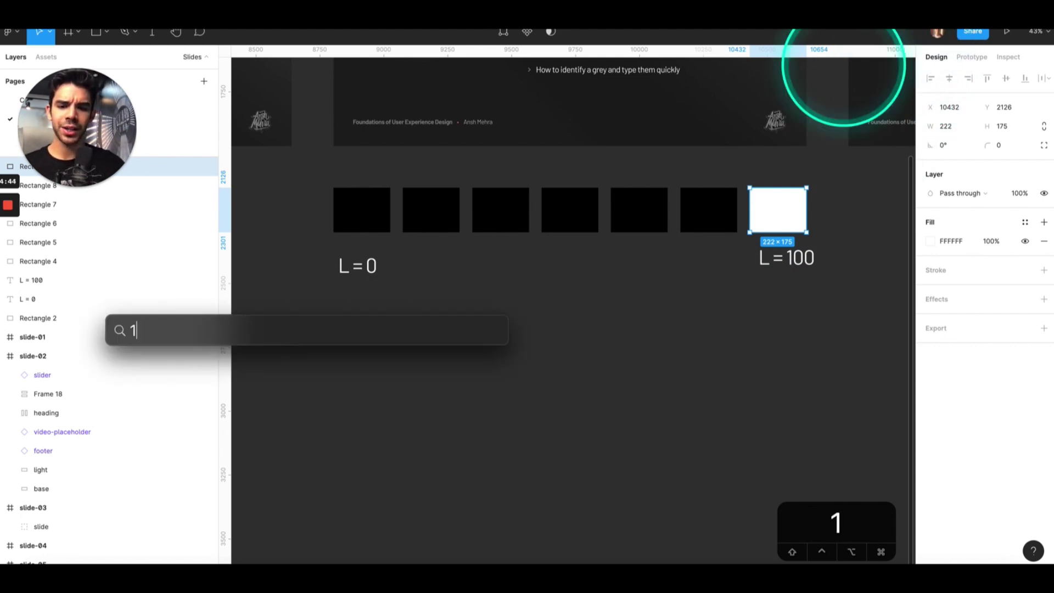
{"action": "type", "text": "100/7"}
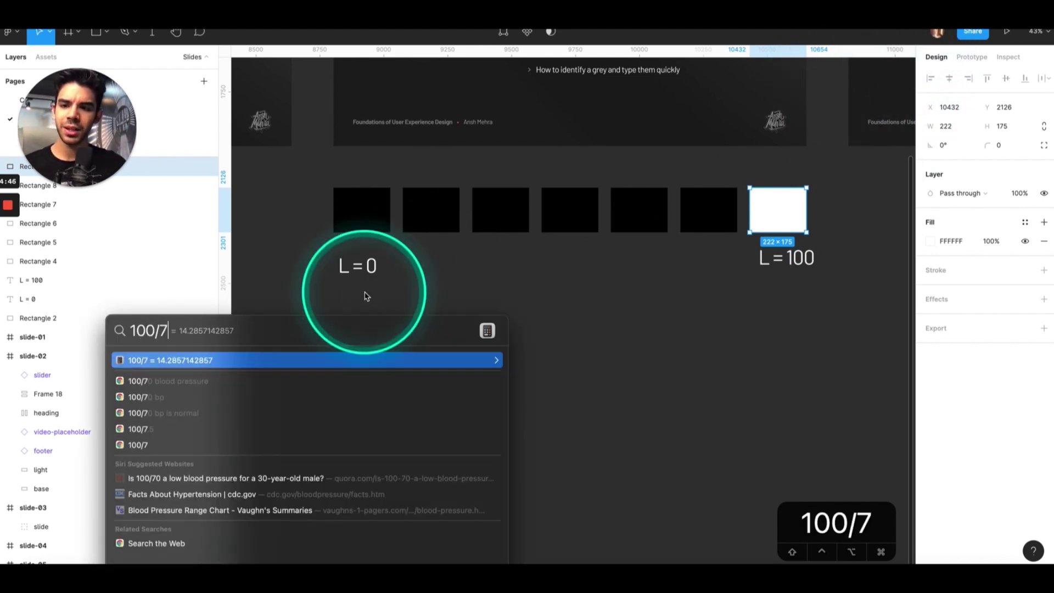
{"action": "left_click", "coordinate": [426, 262]}
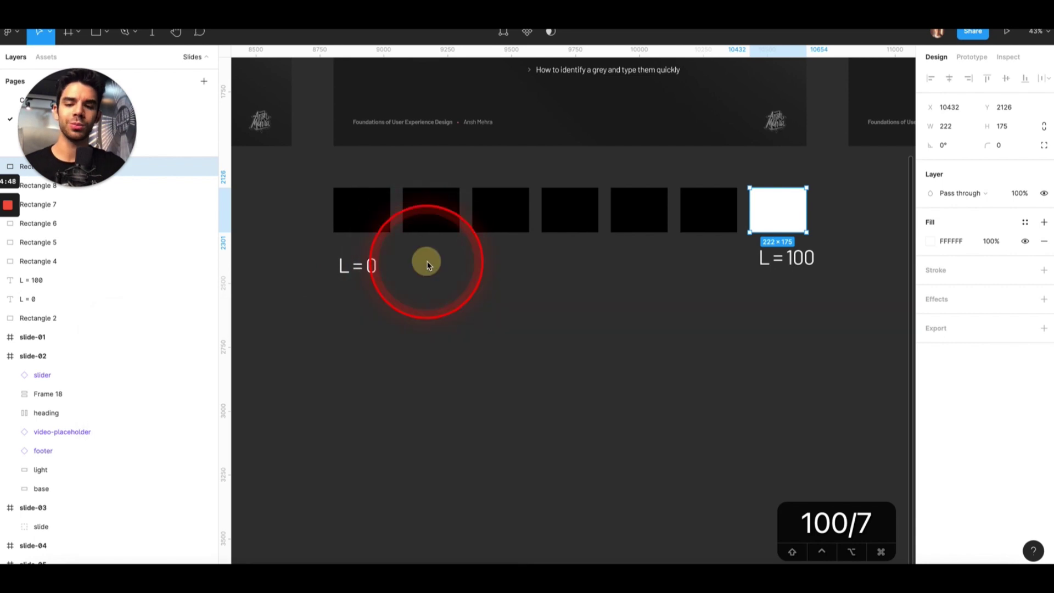
{"action": "left_click", "coordinate": [427, 220]}
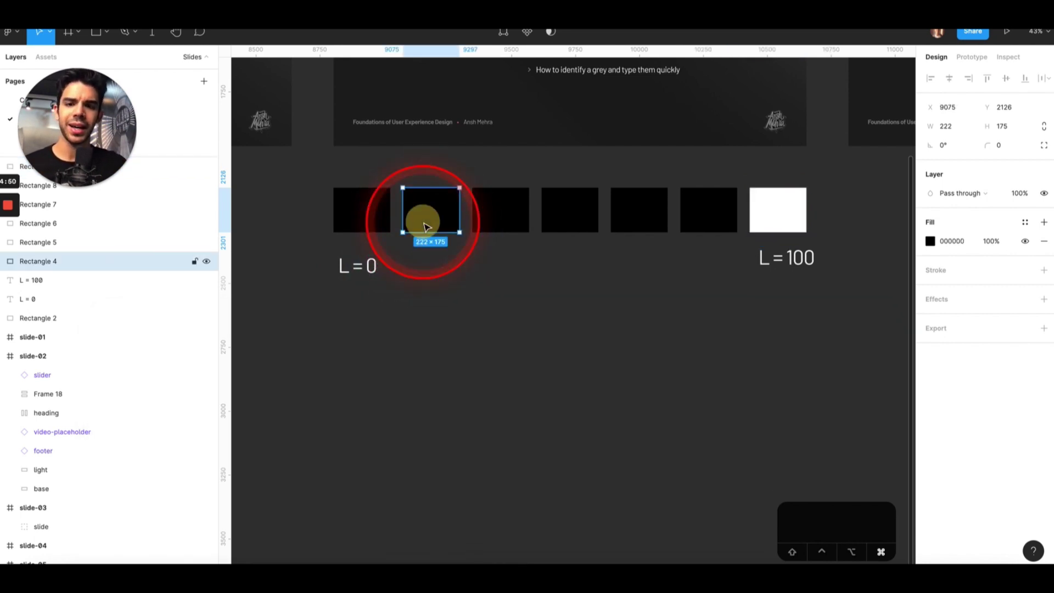
- Set the second and third black swatches to HSL lightness 14 and 28
{"action": "left_click", "coordinate": [931, 241]}
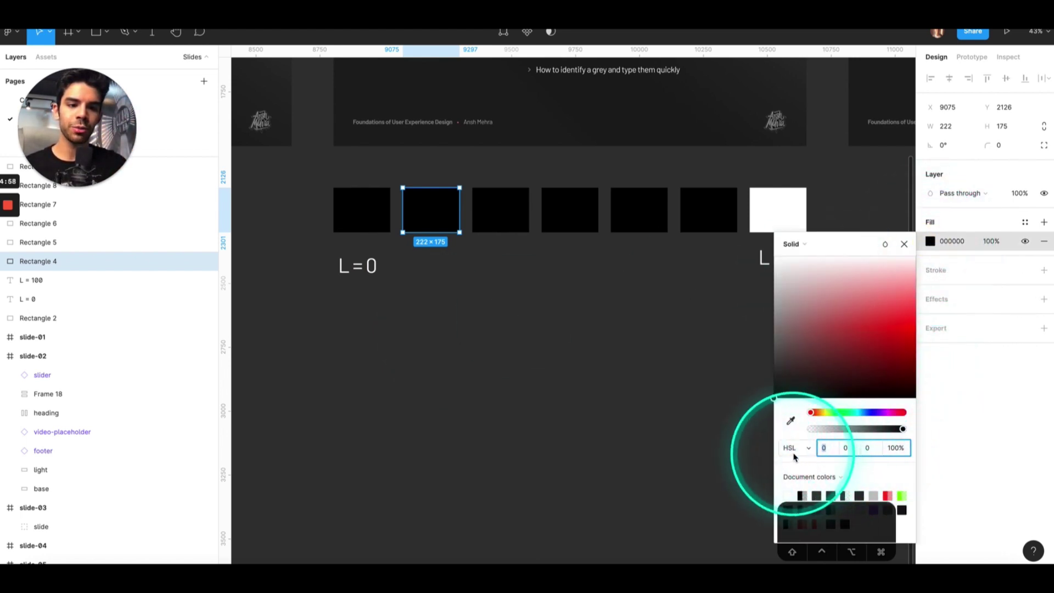
{"action": "left_click_drag", "start_coordinate": [795, 399], "coordinate": [775, 413]}
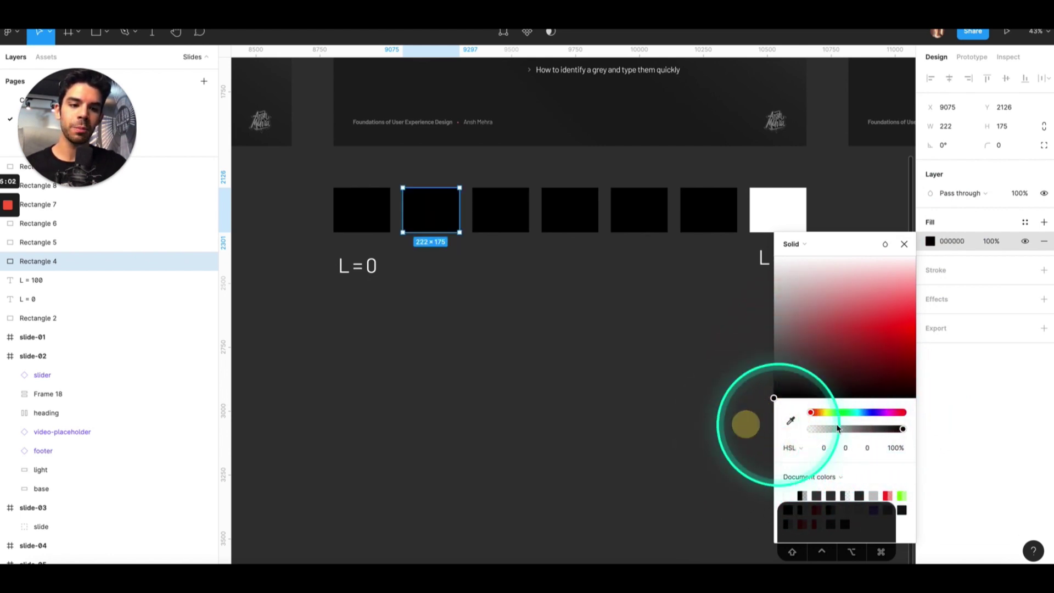
{"action": "left_click", "coordinate": [868, 448]}
{"action": "type", "text": "1"}
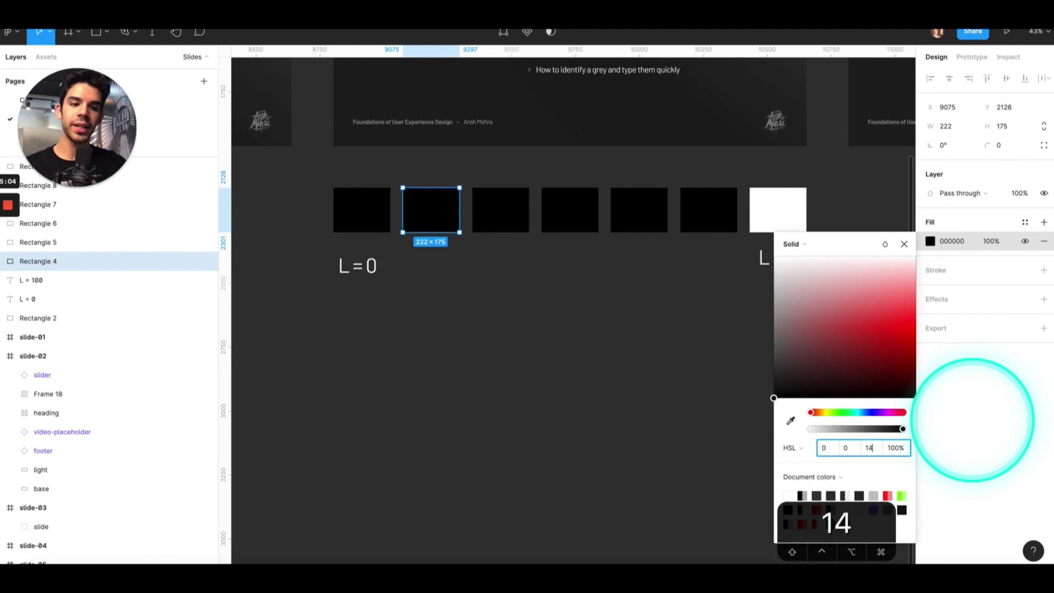
{"action": "type", "text": "4"}
{"action": "key", "text": "Return"}
{"action": "left_click", "coordinate": [471, 400]}
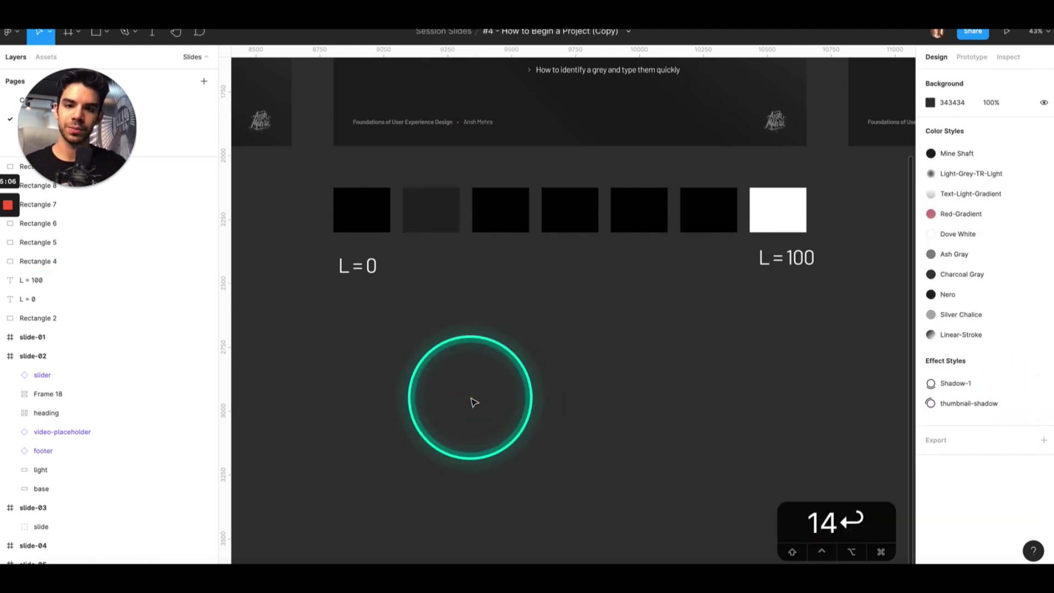
{"action": "left_click", "coordinate": [493, 206]}
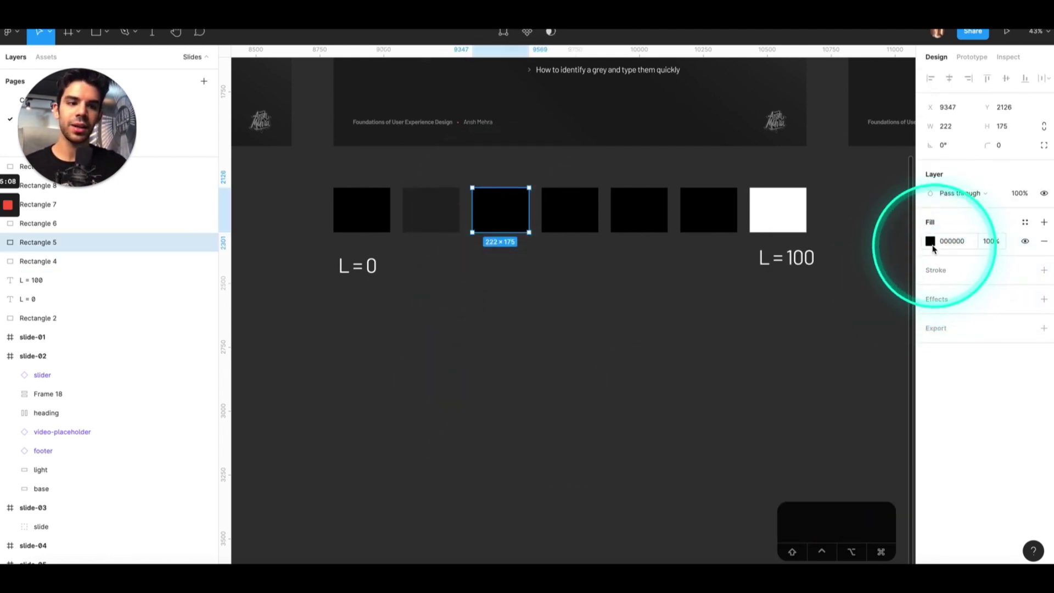
{"action": "left_click", "coordinate": [931, 241]}
{"action": "left_click", "coordinate": [868, 447]}
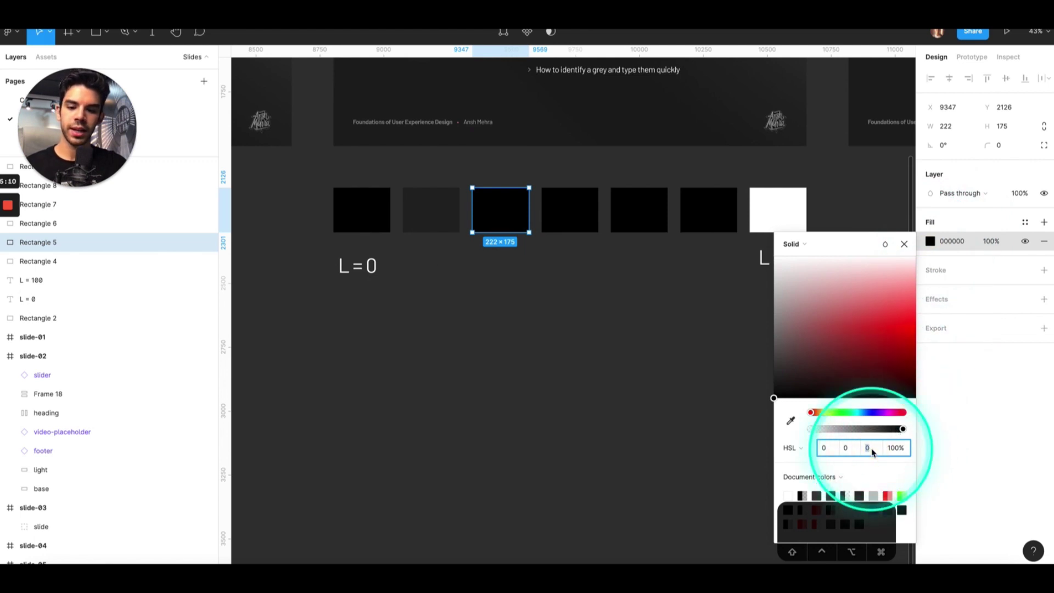
{"action": "key", "text": "Return"}
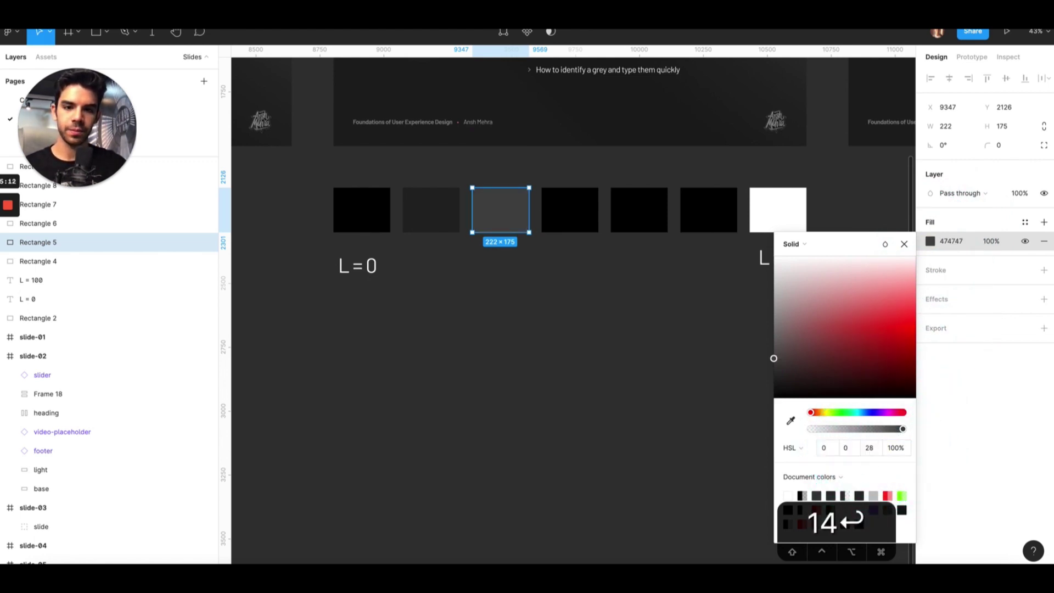
{"action": "left_click", "coordinate": [714, 235]}
- Set the next three swatches to lightness 42, 56 and 70, ending at B2B2B2
{"action": "left_click", "coordinate": [578, 225]}
{"action": "left_click", "coordinate": [931, 241]}
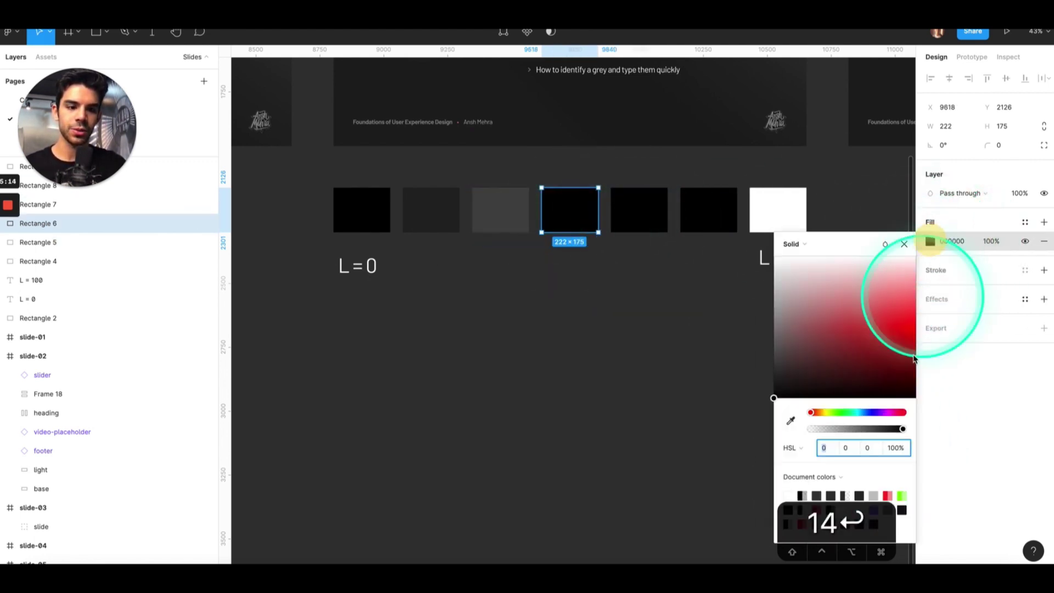
{"action": "left_click", "coordinate": [869, 447]}
{"action": "type", "text": "14*3"}
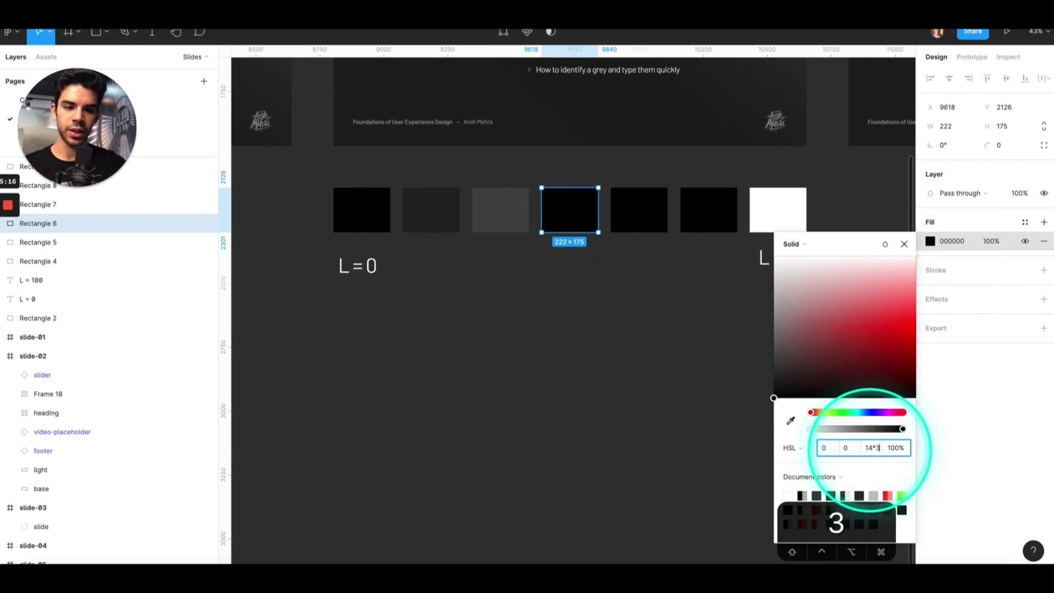
{"action": "left_click", "coordinate": [654, 384]}
{"action": "left_click", "coordinate": [651, 219]}
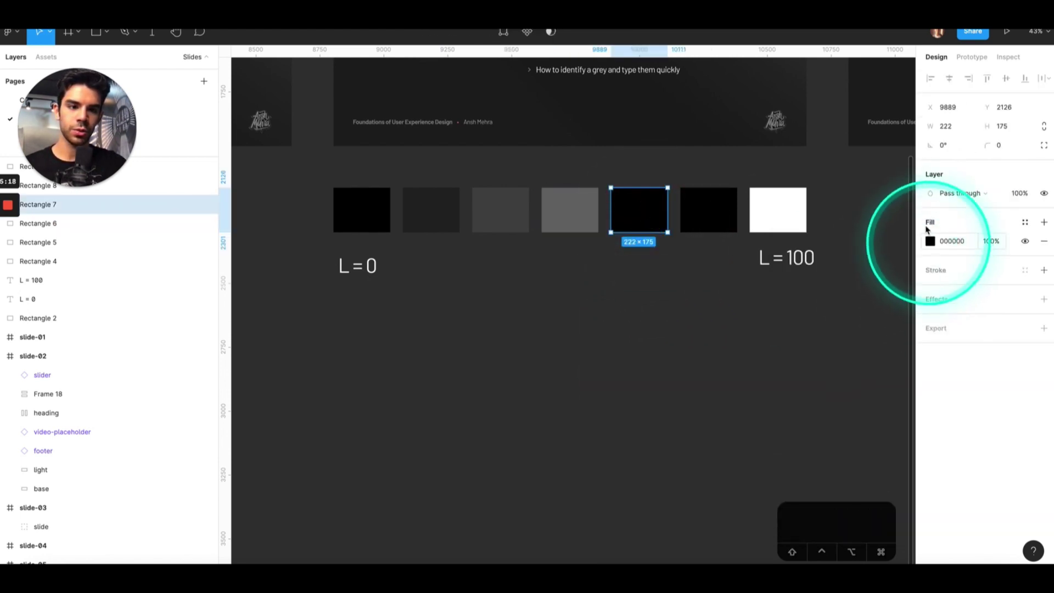
{"action": "left_click", "coordinate": [932, 243]}
{"action": "left_click", "coordinate": [870, 449]}
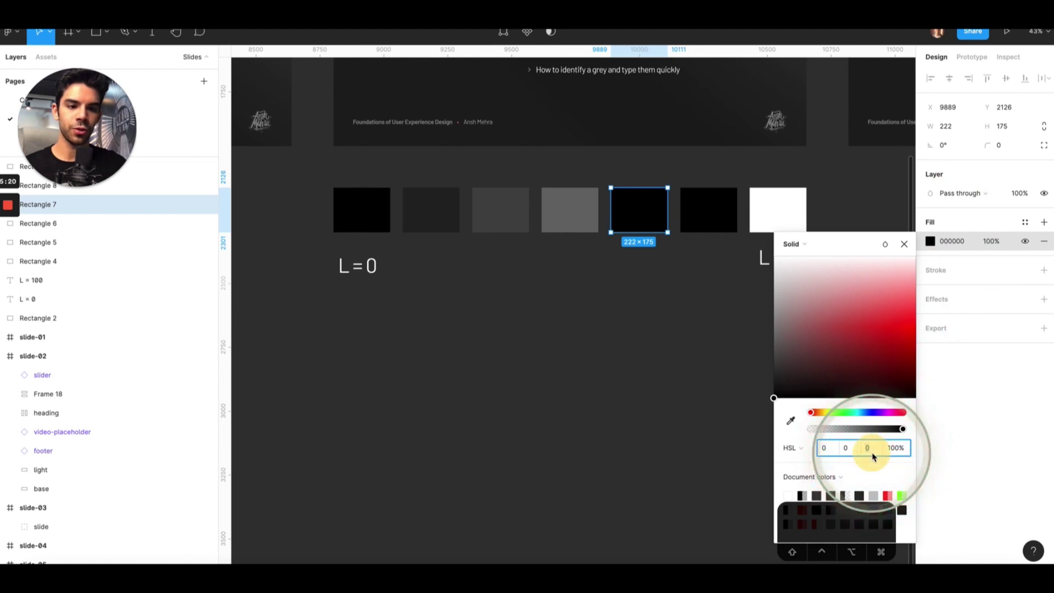
{"action": "left_click", "coordinate": [673, 370]}
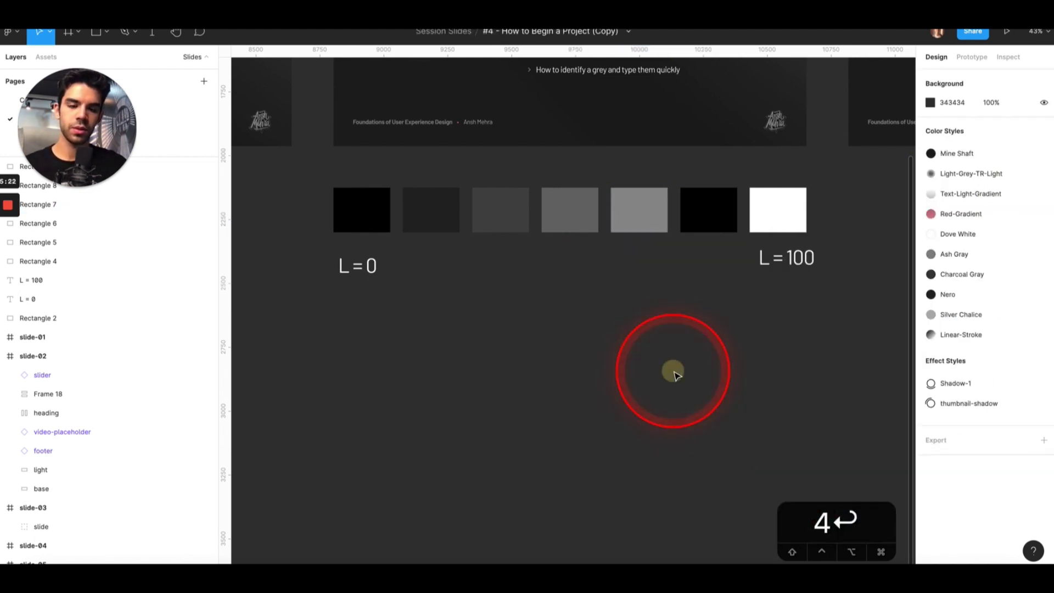
{"action": "left_click", "coordinate": [725, 207]}
{"action": "left_click", "coordinate": [924, 243]}
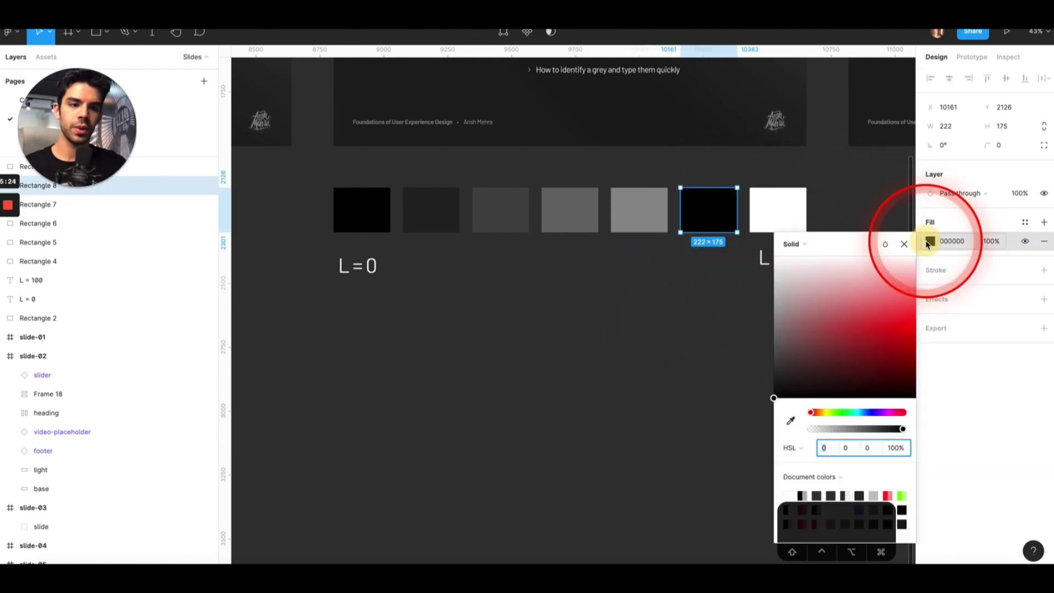
{"action": "left_click", "coordinate": [872, 447]}
{"action": "type", "text": "17"}
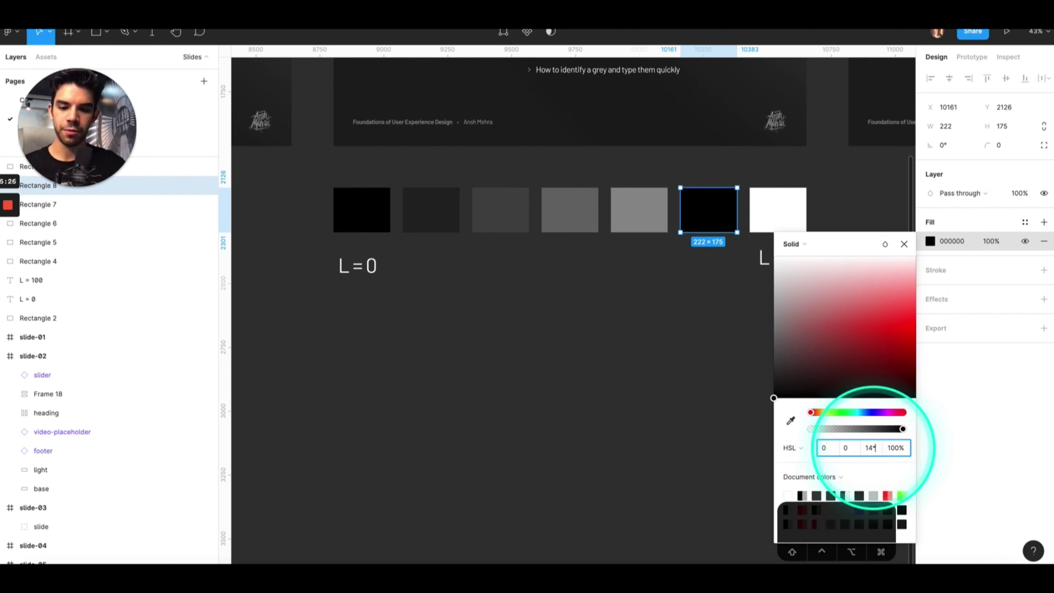
{"action": "left_click", "coordinate": [843, 226]}
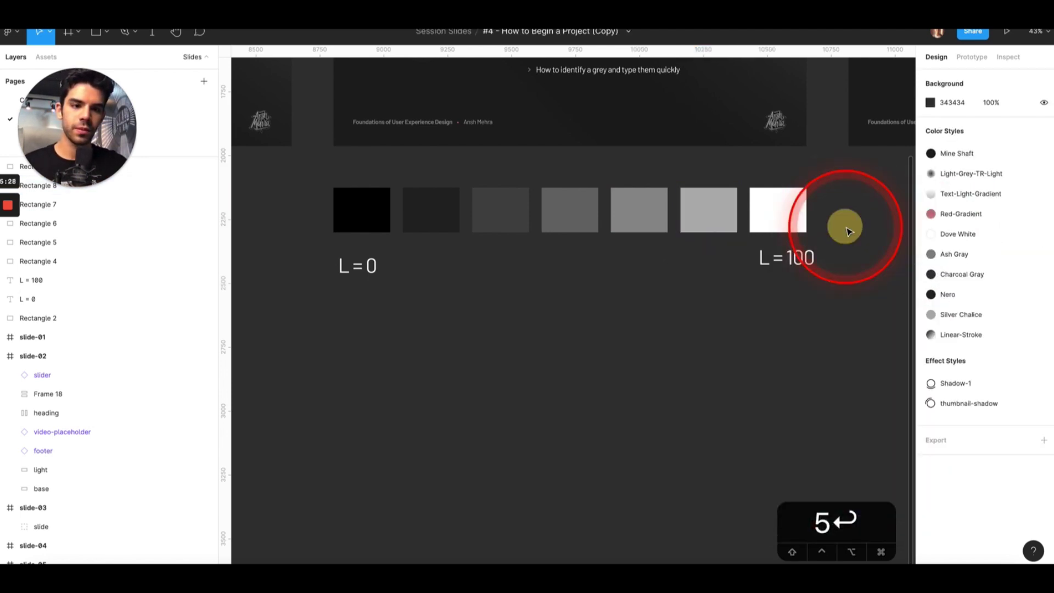
- Check the L 70 grey's fill and the white swatch's fill colour settings
{"action": "left_click", "coordinate": [720, 222]}
{"action": "left_click", "coordinate": [940, 243]}
{"action": "left_click", "coordinate": [931, 242]}
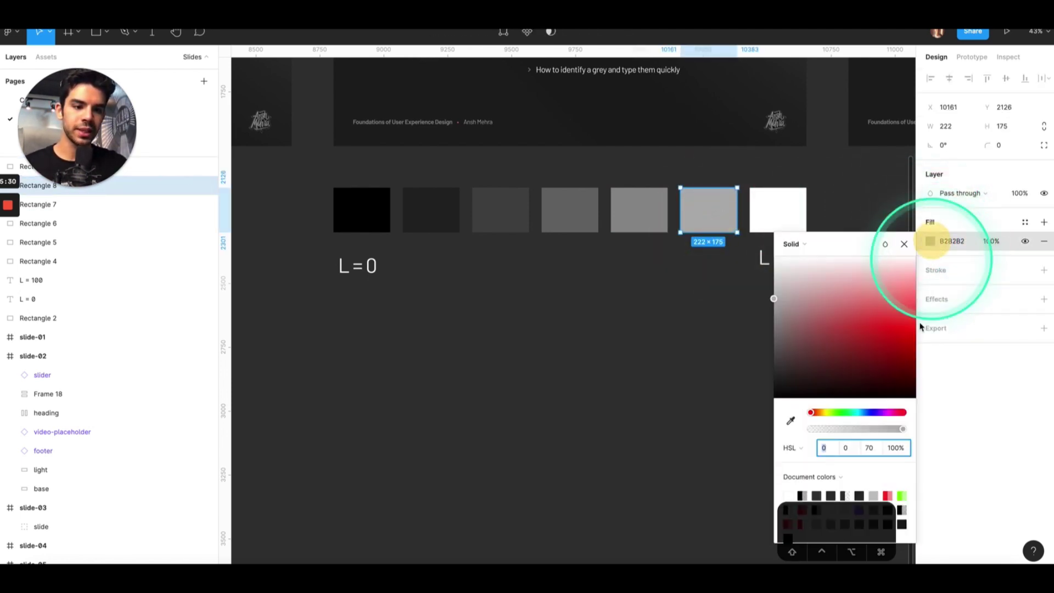
{"action": "left_click", "coordinate": [904, 244]}
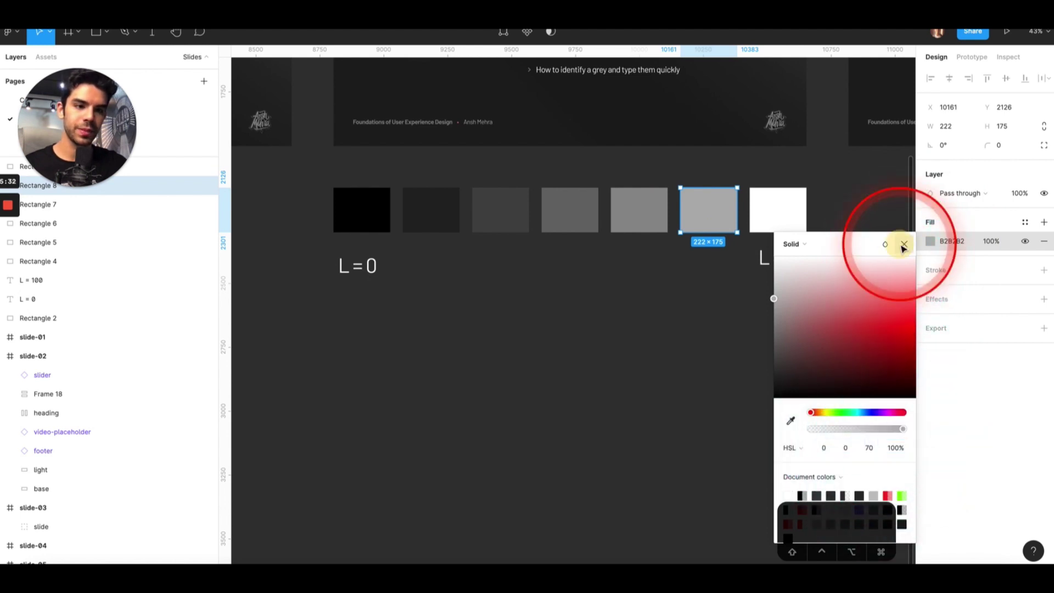
{"action": "left_click", "coordinate": [775, 208]}
{"action": "left_click", "coordinate": [934, 244]}
{"action": "left_click", "coordinate": [893, 443]}
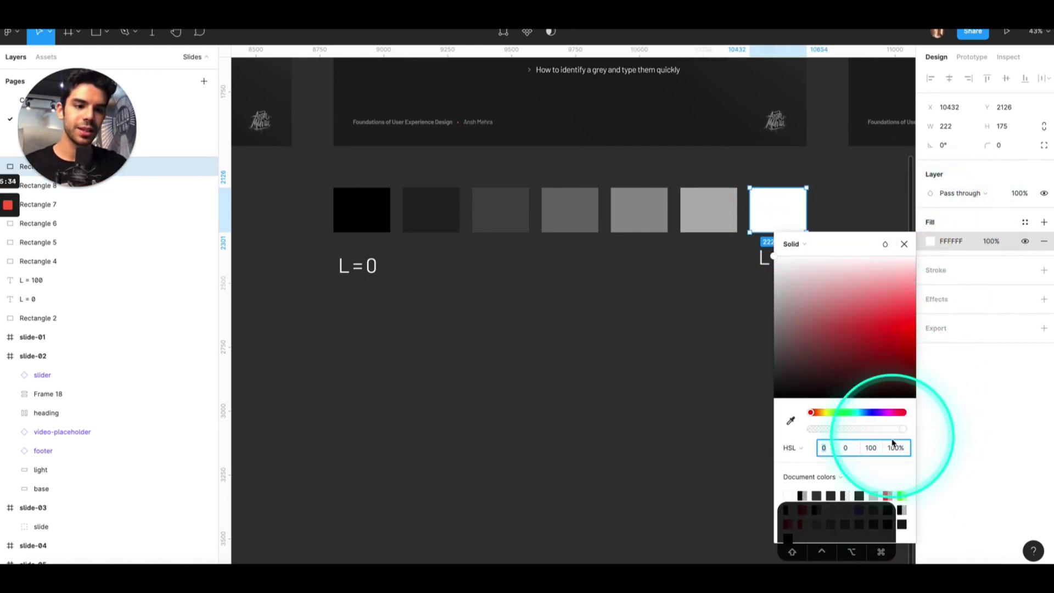
{"action": "left_click", "coordinate": [650, 337]}
- Move the white swatch and its L = 100 label to the right
{"action": "left_click", "coordinate": [641, 209]}
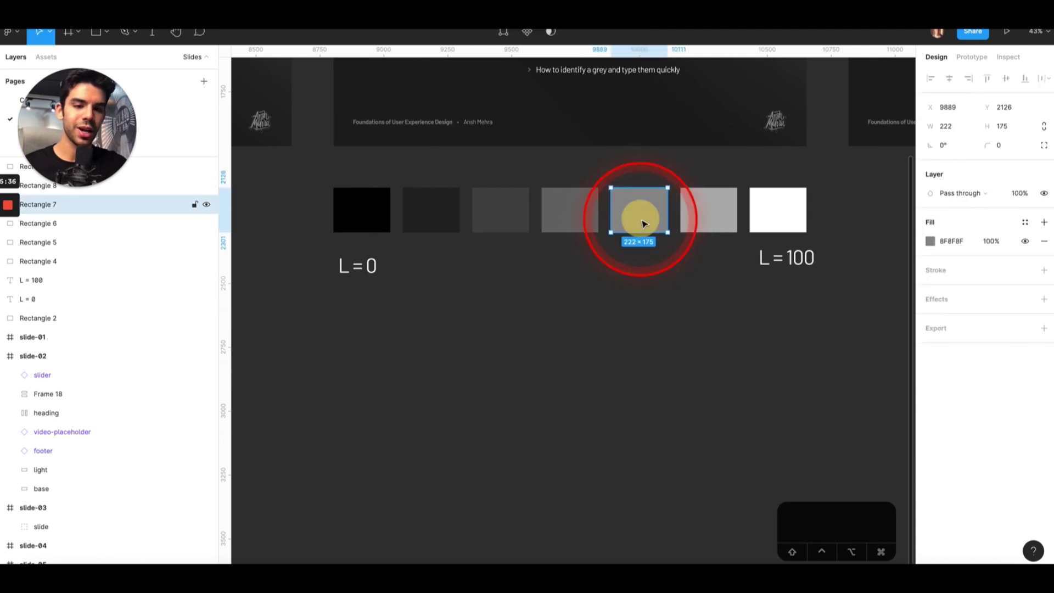
{"action": "scroll", "coordinate": [725, 243], "scroll_direction": "right", "scroll_amount": 1}
{"action": "left_click", "coordinate": [748, 219]}
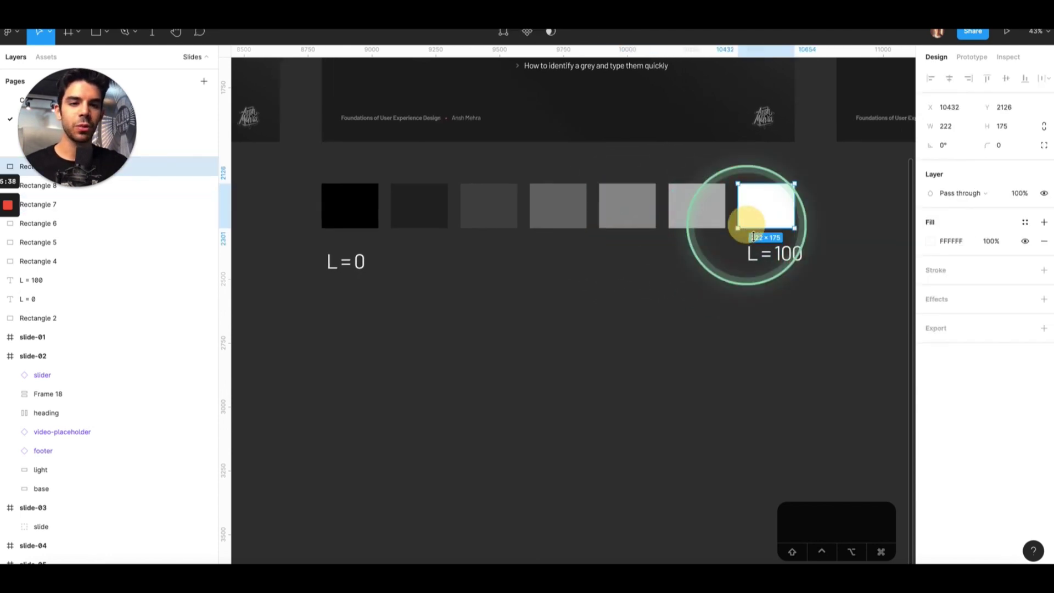
{"action": "left_click", "coordinate": [767, 253], "text": "shift"}
{"action": "left_click_drag", "start_coordinate": [760, 222], "coordinate": [824, 204]}
- Duplicate the light grey into the gap and set its lightness to 84 (D6D6D6)
{"action": "left_click_drag", "start_coordinate": [698, 207], "coordinate": [762, 211]}
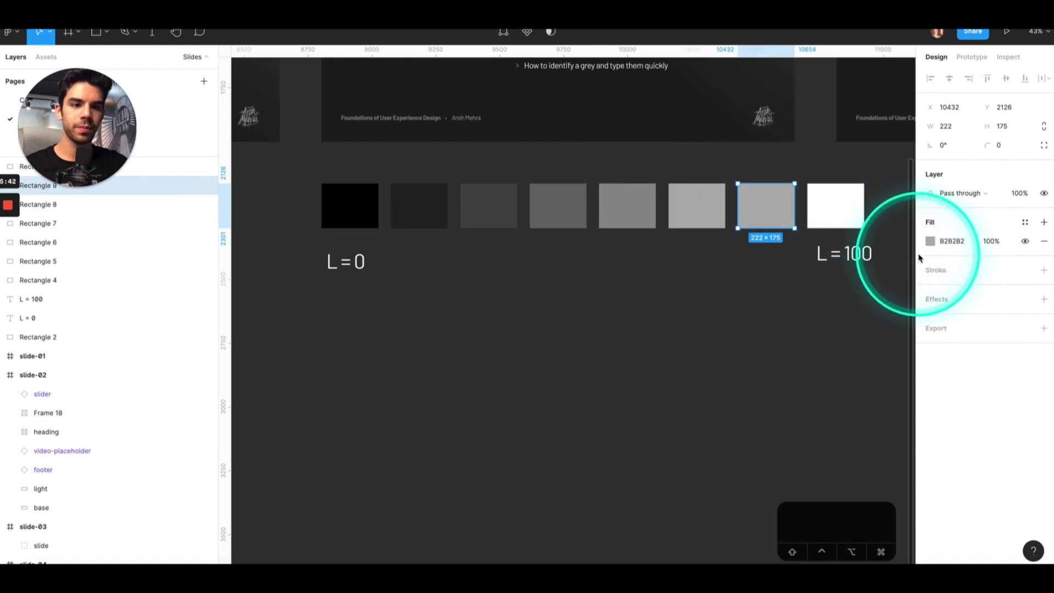
{"action": "left_click", "coordinate": [931, 241]}
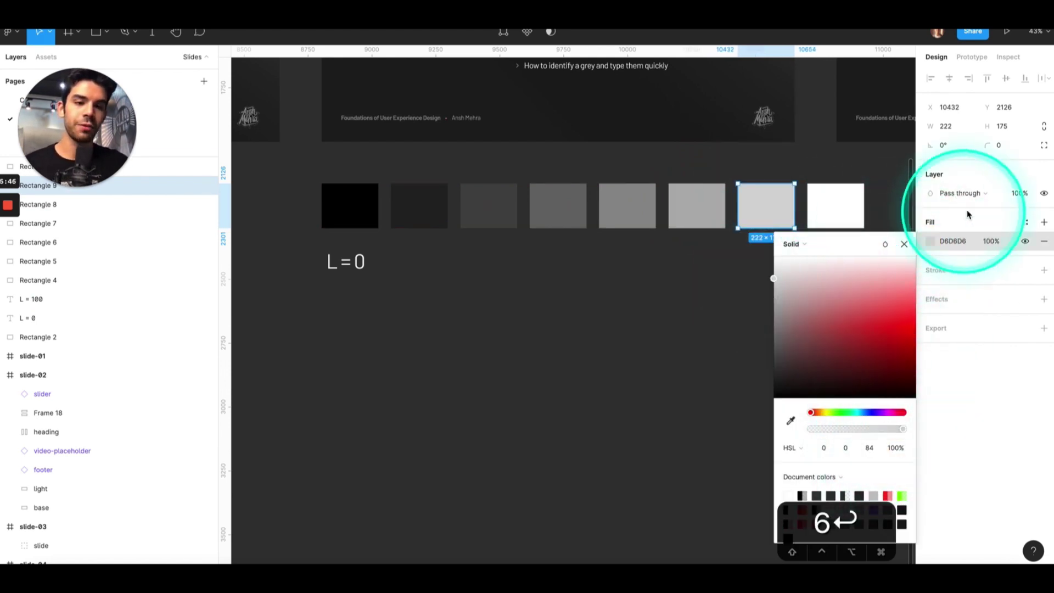
{"action": "left_click", "coordinate": [905, 245]}
{"action": "left_click", "coordinate": [640, 299]}
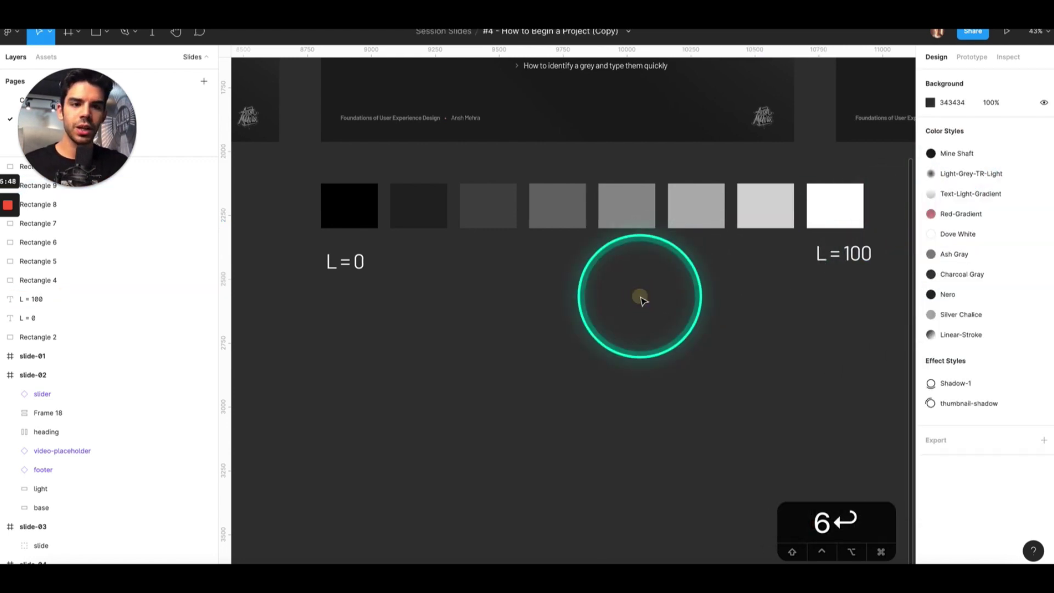
{"action": "scroll", "coordinate": [644, 301], "scroll_direction": "right", "scroll_amount": 1}
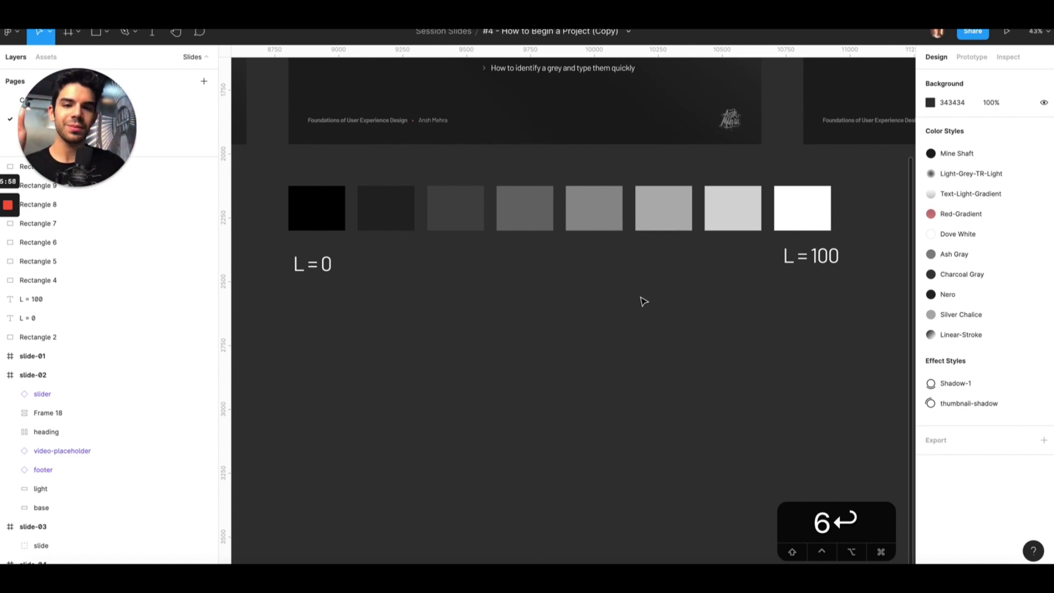
{"action": "scroll", "coordinate": [643, 301], "scroll_direction": "up", "scroll_amount": 5}
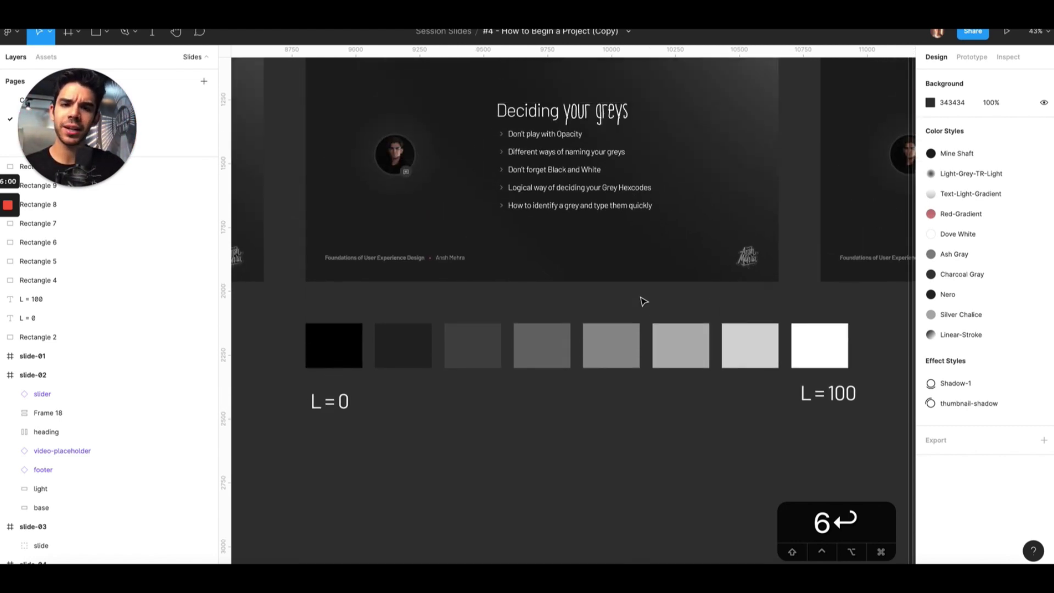
{"action": "scroll", "coordinate": [644, 301], "scroll_direction": "down", "scroll_amount": 2}
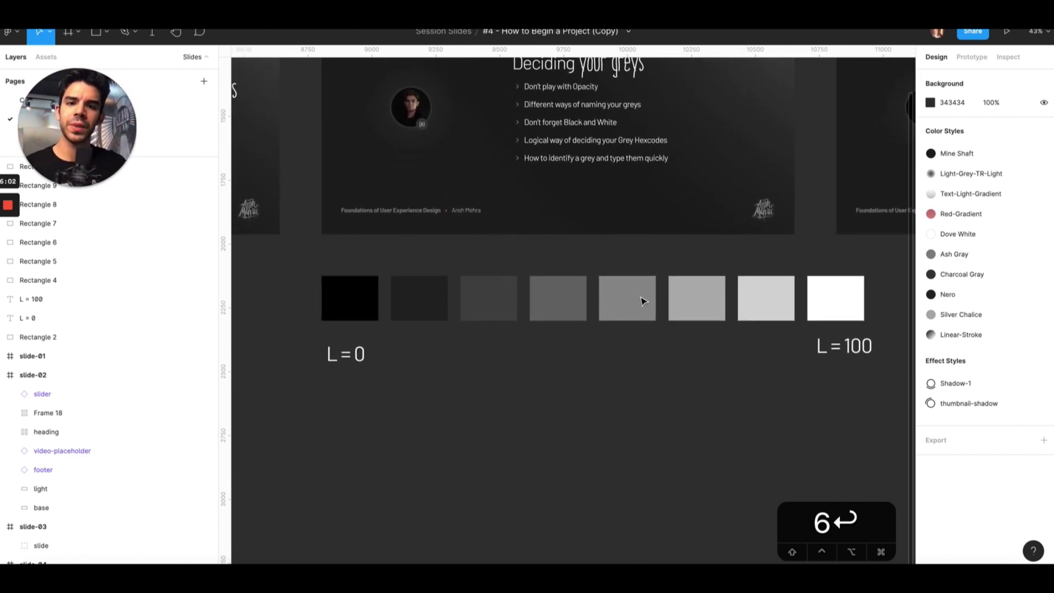
{"action": "scroll", "coordinate": [644, 301], "scroll_direction": "down", "scroll_amount": 1}
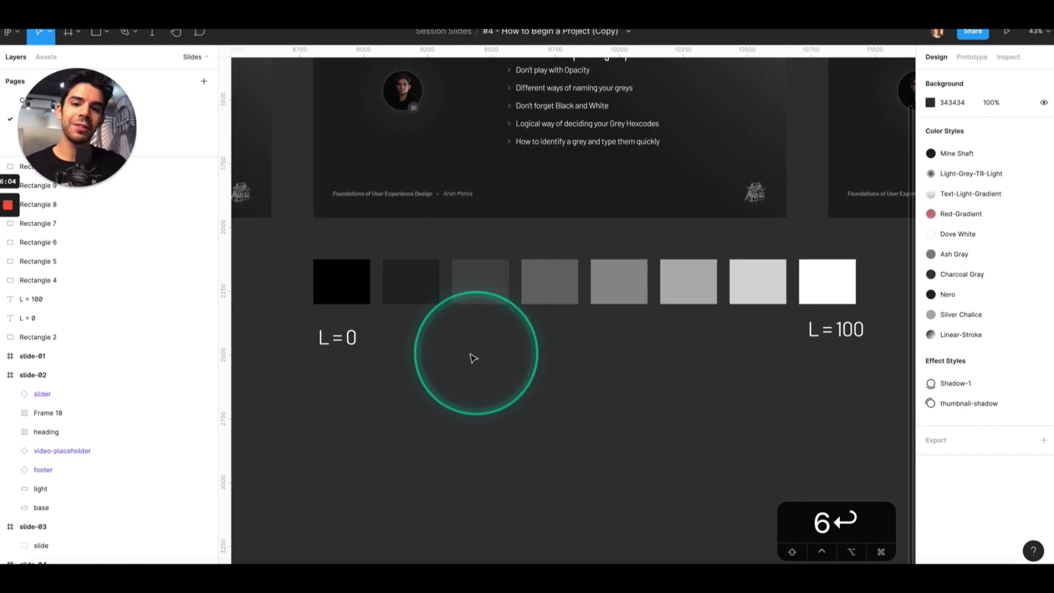
{"action": "scroll", "coordinate": [473, 358], "scroll_direction": "up", "scroll_amount": 4}
{"action": "left_click", "coordinate": [367, 223]}
- Duplicate the black swatch twice below the row and turn the canvas background white
{"action": "left_click_drag", "start_coordinate": [365, 221], "coordinate": [644, 332]}
{"action": "scroll", "coordinate": [472, 349], "scroll_direction": "up", "scroll_amount": 3}
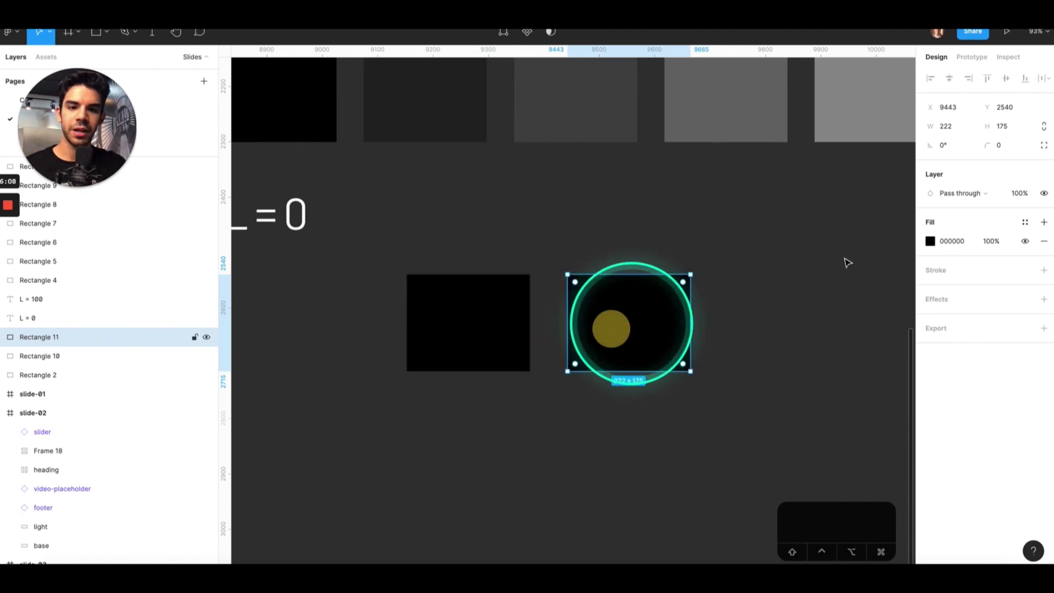
{"action": "left_click", "coordinate": [885, 183]}
{"action": "left_click", "coordinate": [937, 104]}
{"action": "left_click_drag", "start_coordinate": [848, 165], "coordinate": [671, 229]}
- Set one black copy's fill opacity to 70%, then to 86%
{"action": "left_click", "coordinate": [661, 301]}
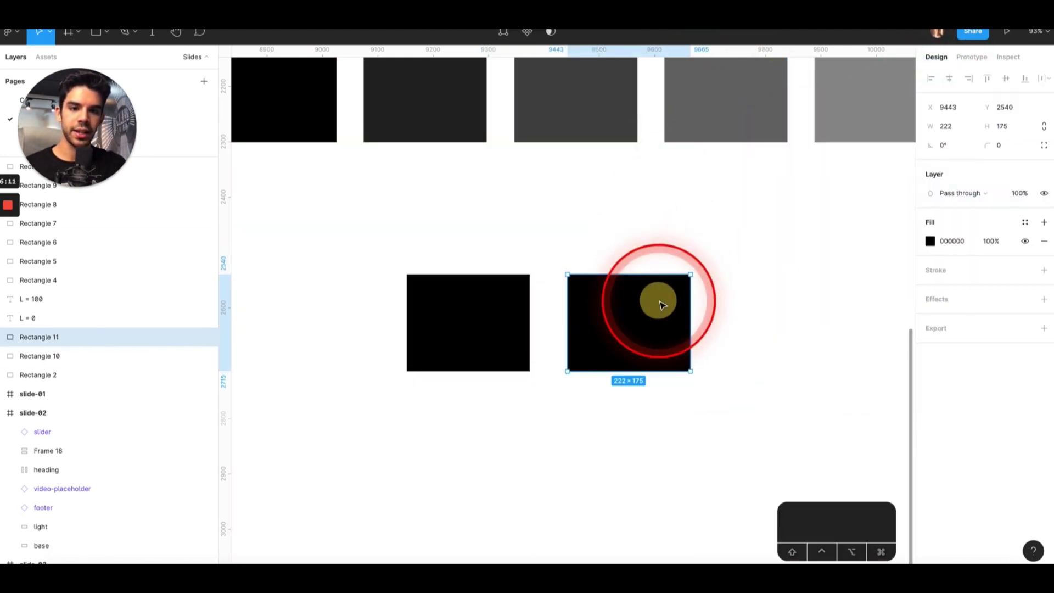
{"action": "left_click", "coordinate": [1003, 244]}
{"action": "type", "text": "70"}
{"action": "key", "text": "Return"}
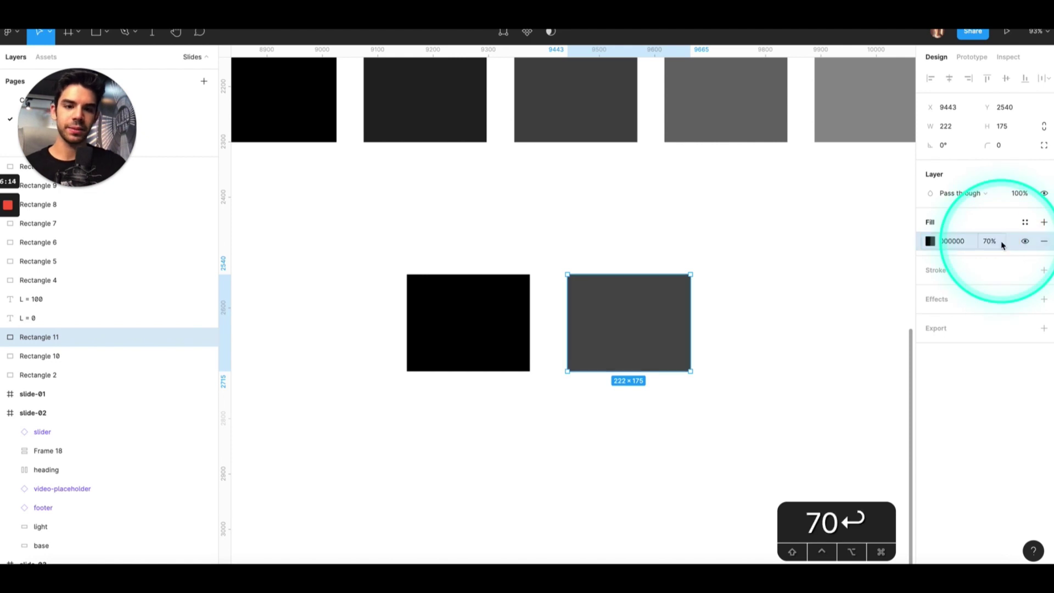
{"action": "left_click", "coordinate": [996, 242]}
{"action": "type", "text": "100-14"}
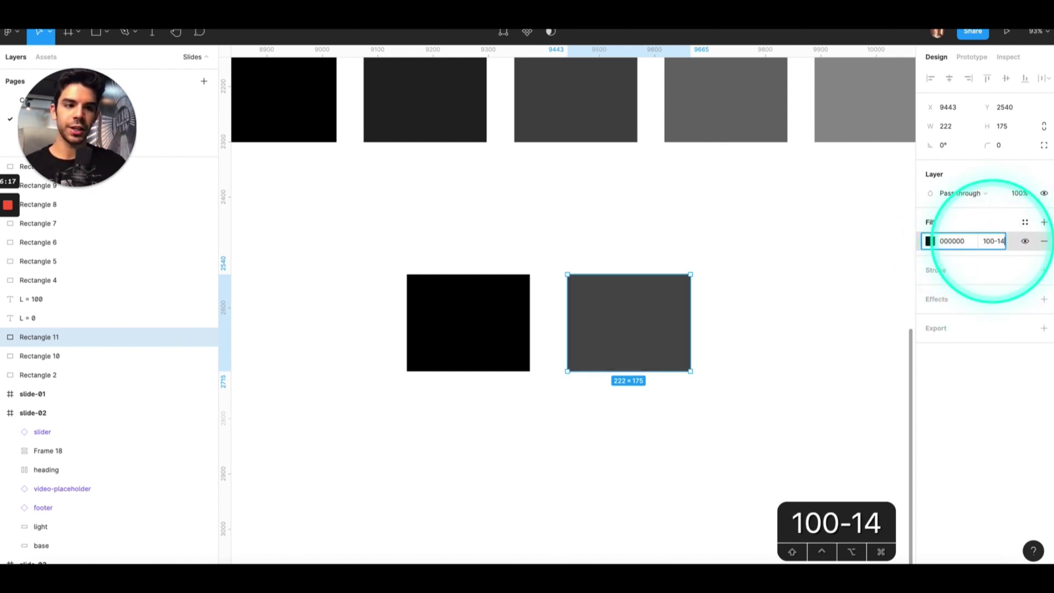
{"action": "key", "text": "Return"}
{"action": "left_click", "coordinate": [798, 274]}
- Move both black copies up beside the swatch row for comparison
{"action": "scroll", "coordinate": [798, 275], "scroll_direction": "down", "scroll_amount": 2}
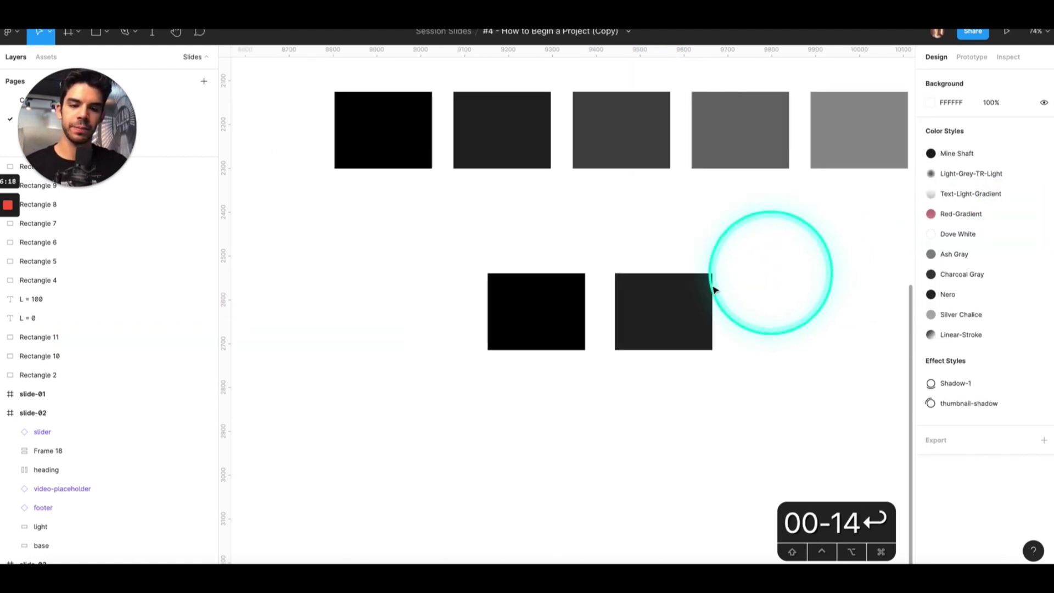
{"action": "left_click", "coordinate": [560, 304]}
{"action": "left_click", "coordinate": [667, 306], "text": "shift"}
{"action": "left_click_drag", "start_coordinate": [667, 307], "coordinate": [513, 213]}
{"action": "left_click", "coordinate": [379, 230]}
{"action": "left_click", "coordinate": [551, 284]}
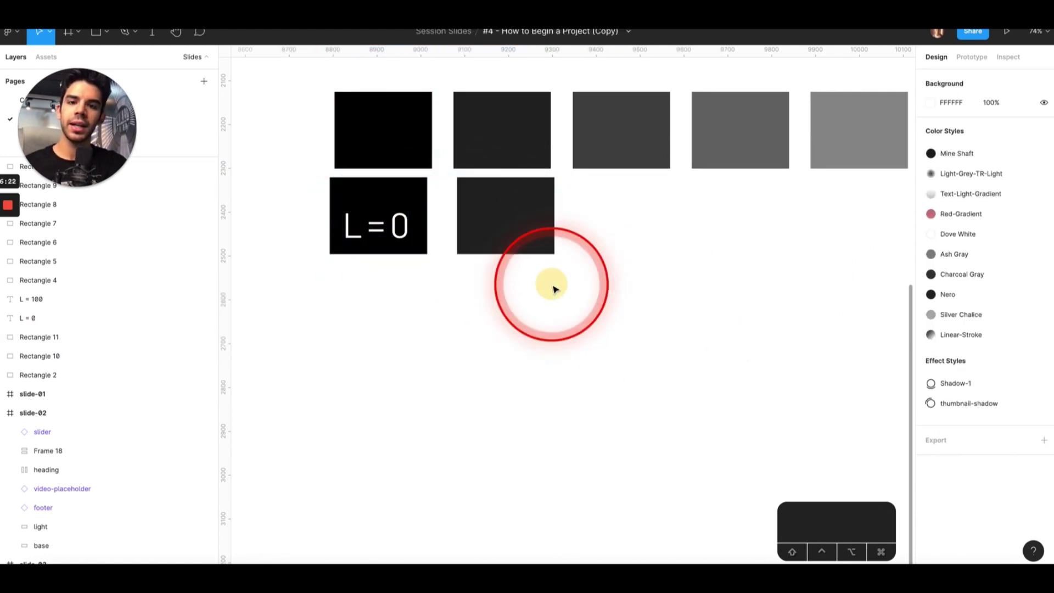
- Delete both black opacity copies
{"action": "scroll", "coordinate": [447, 177], "scroll_direction": "up", "scroll_amount": 5}
{"action": "left_click", "coordinate": [529, 222]}
{"action": "scroll", "coordinate": [534, 226], "scroll_direction": "down", "scroll_amount": 3}
{"action": "scroll", "coordinate": [534, 226], "scroll_direction": "right", "scroll_amount": 1}
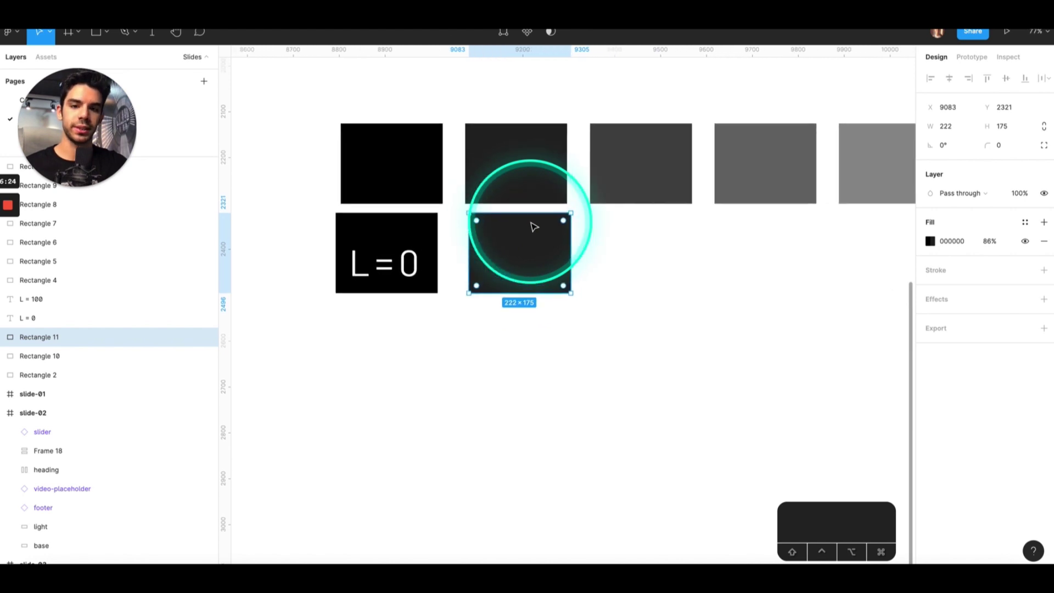
{"action": "left_click", "coordinate": [372, 236], "text": "shift"}
{"action": "key", "text": "BackSpace"}
{"action": "left_click", "coordinate": [384, 266]}
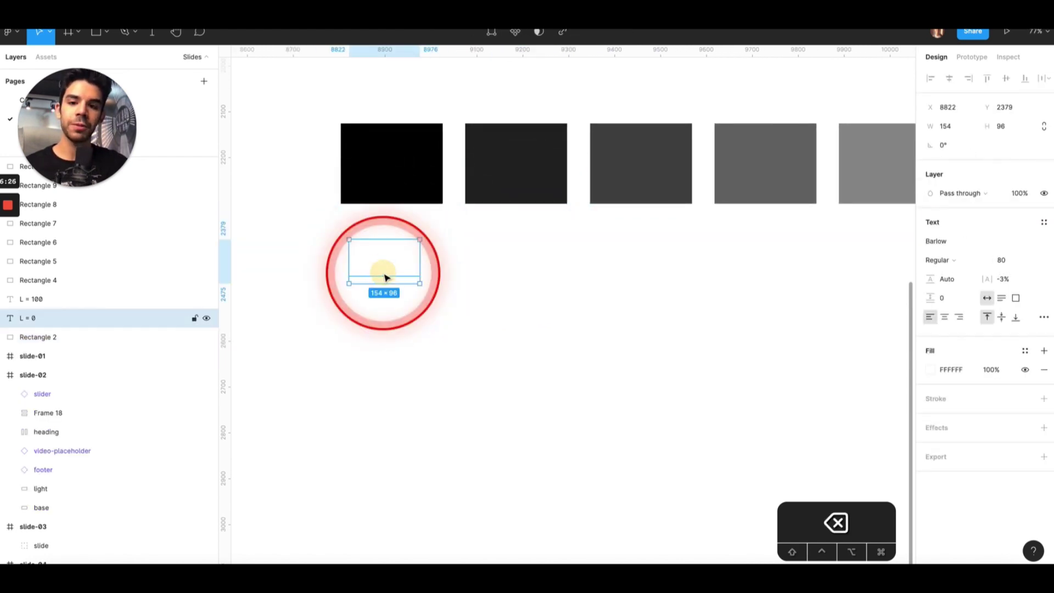
{"action": "left_click", "coordinate": [479, 334]}
- Return the canvas background to dark grey 3F3F3F
{"action": "left_click", "coordinate": [930, 103]}
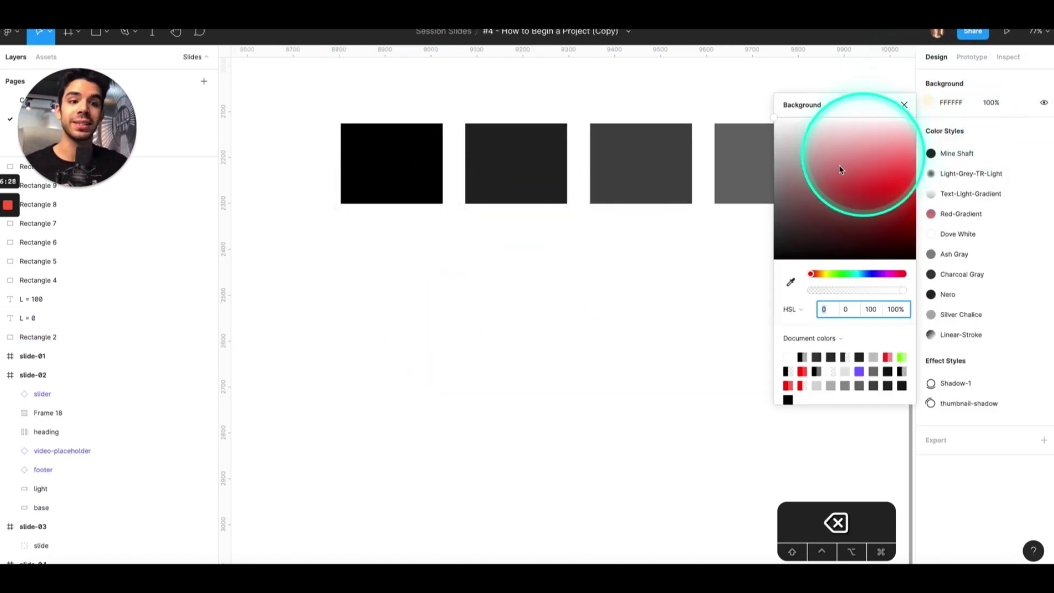
{"action": "left_click_drag", "start_coordinate": [840, 164], "coordinate": [752, 228]}
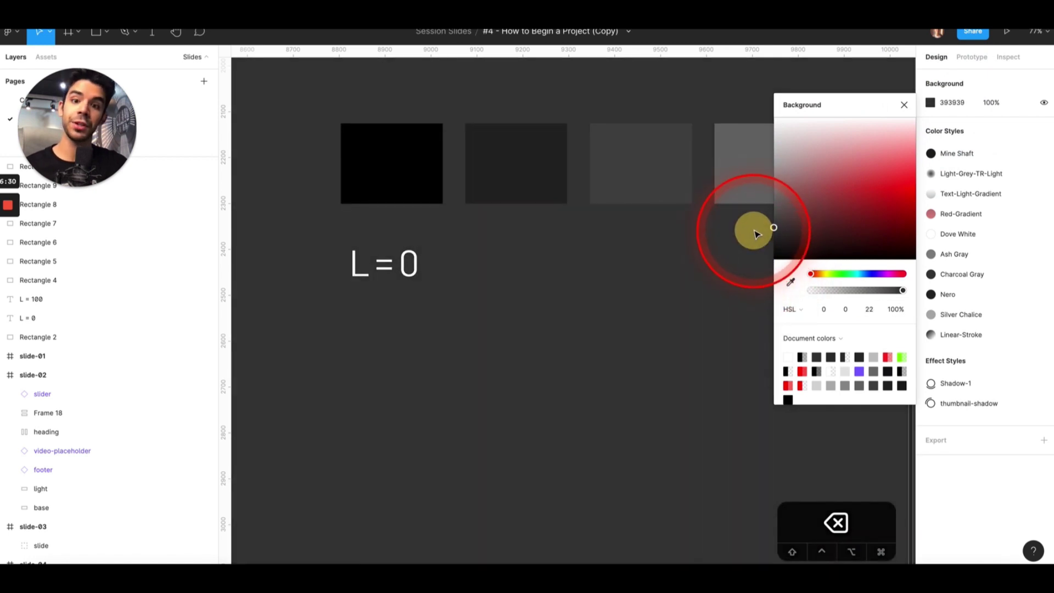
{"action": "left_click", "coordinate": [904, 105]}
{"action": "scroll", "coordinate": [740, 237], "scroll_direction": "down", "scroll_amount": 5}
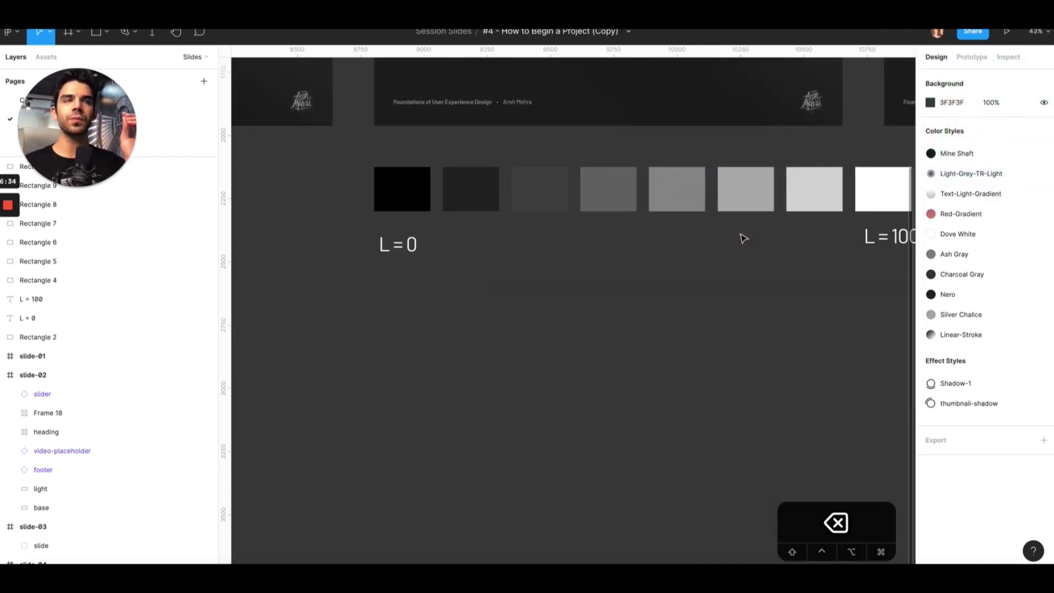
{"action": "scroll", "coordinate": [742, 237], "scroll_direction": "down", "scroll_amount": 2}
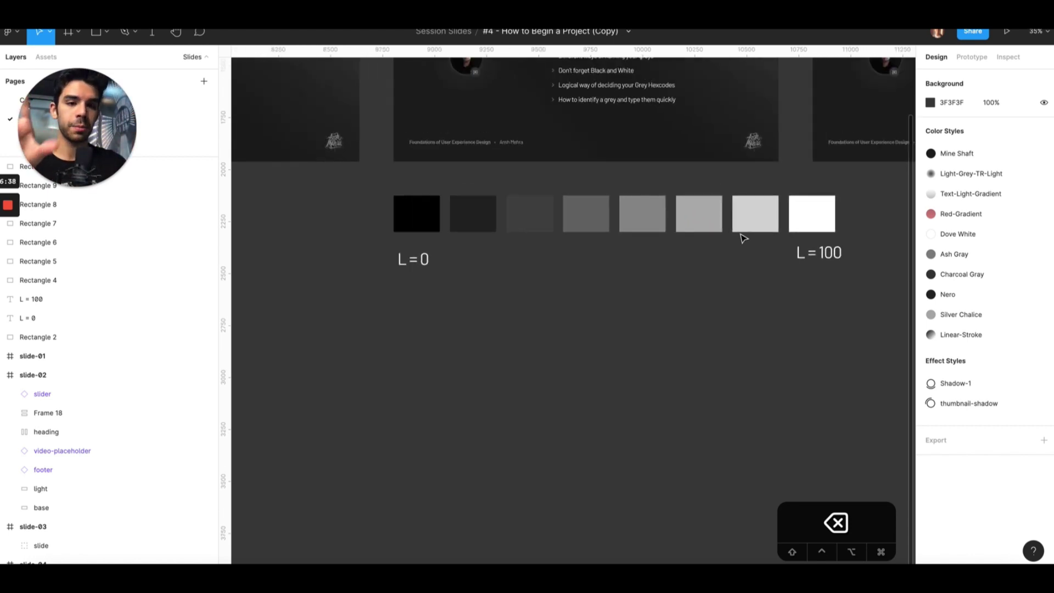
{"action": "scroll", "coordinate": [741, 236], "scroll_direction": "up", "scroll_amount": 3}
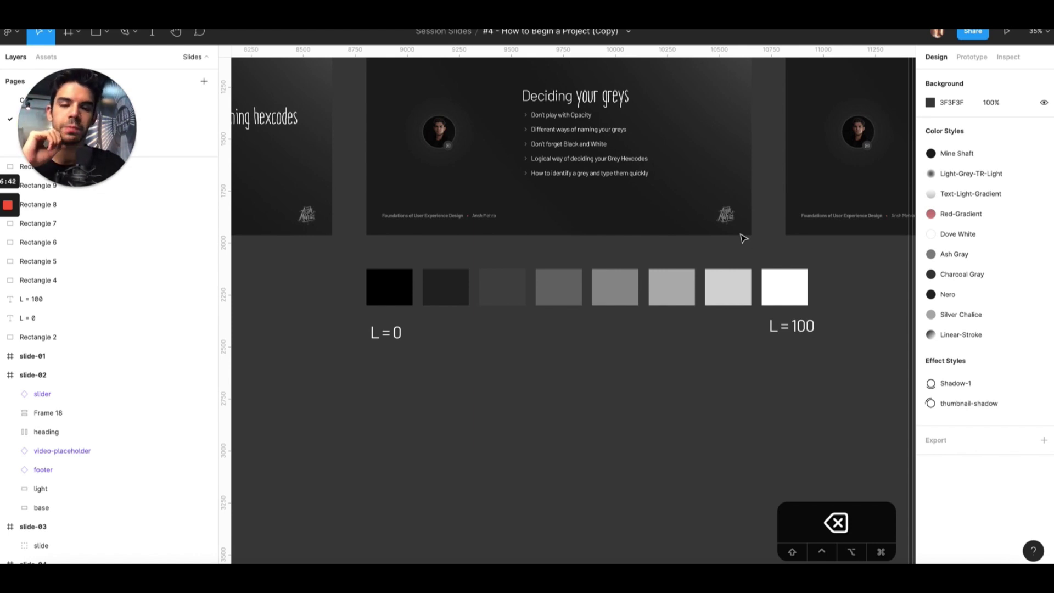
{"action": "left_click", "coordinate": [591, 161]}
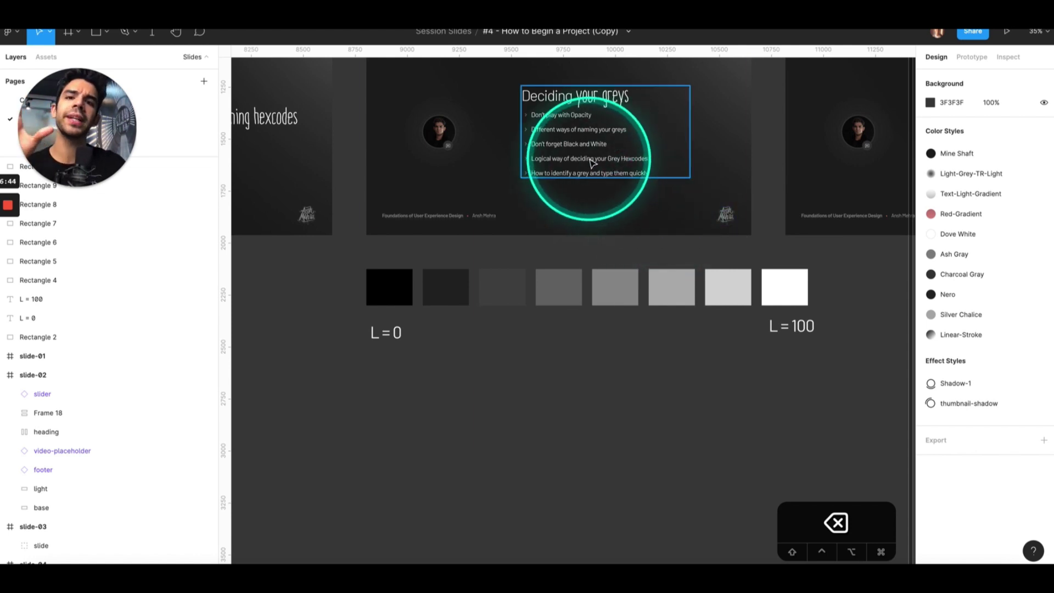
{"action": "left_click", "coordinate": [585, 154]}
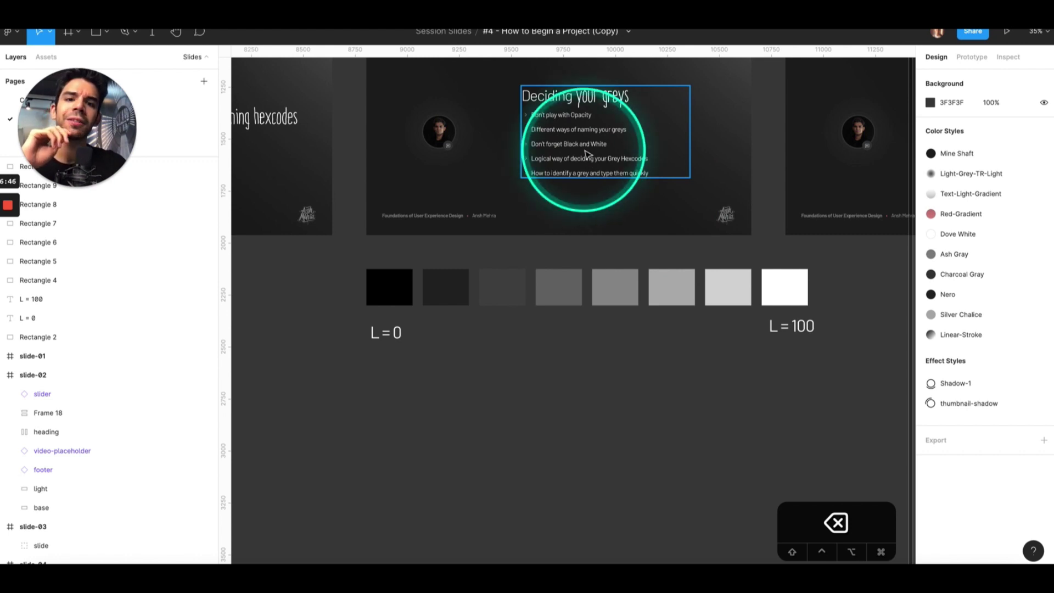
{"action": "scroll", "coordinate": [586, 155], "scroll_direction": "down", "scroll_amount": 3}
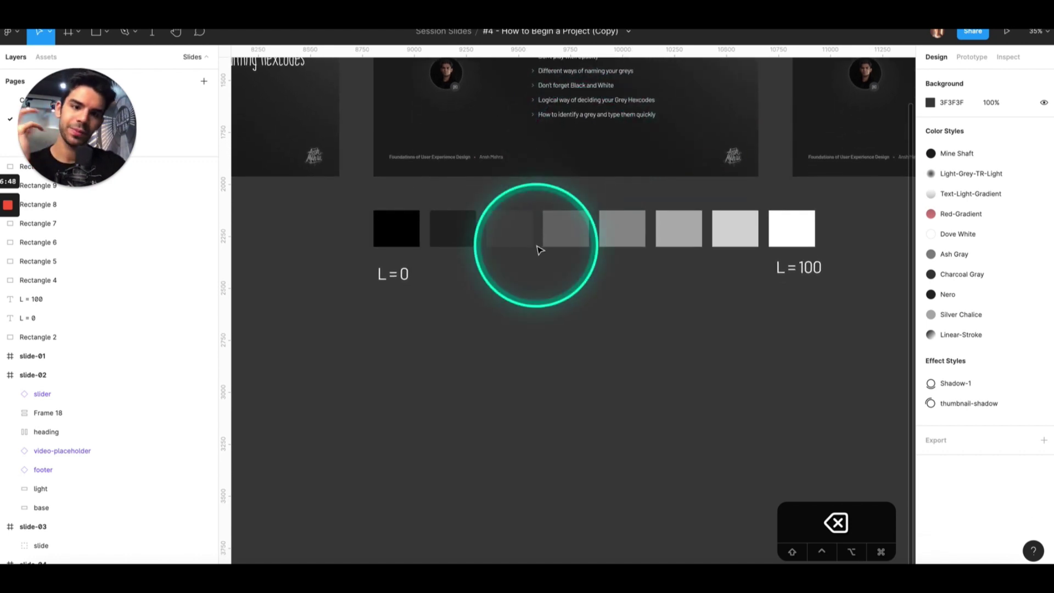
{"action": "scroll", "coordinate": [538, 250], "scroll_direction": "up", "scroll_amount": 3}
{"action": "left_click", "coordinate": [348, 282]}
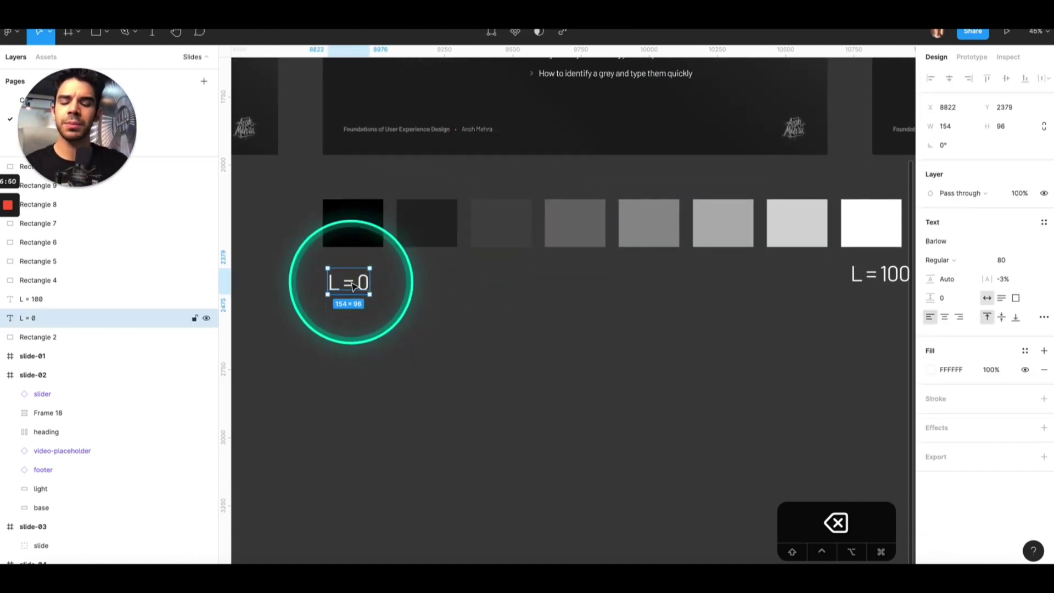
{"action": "left_click", "coordinate": [343, 224]}
{"action": "scroll", "coordinate": [344, 226], "scroll_direction": "down", "scroll_amount": 2}
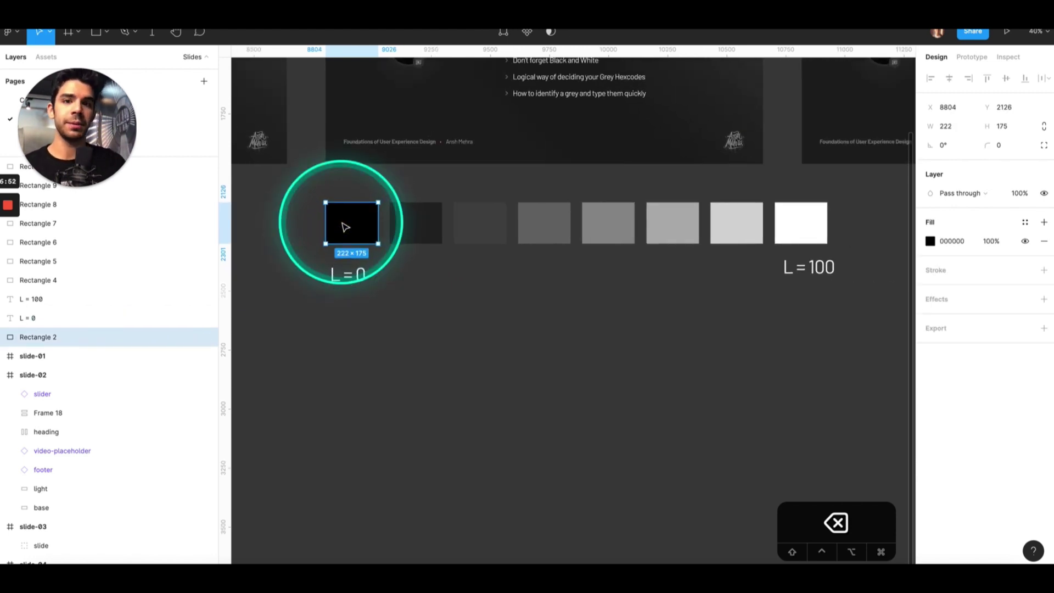
{"action": "left_click", "coordinate": [349, 231]}
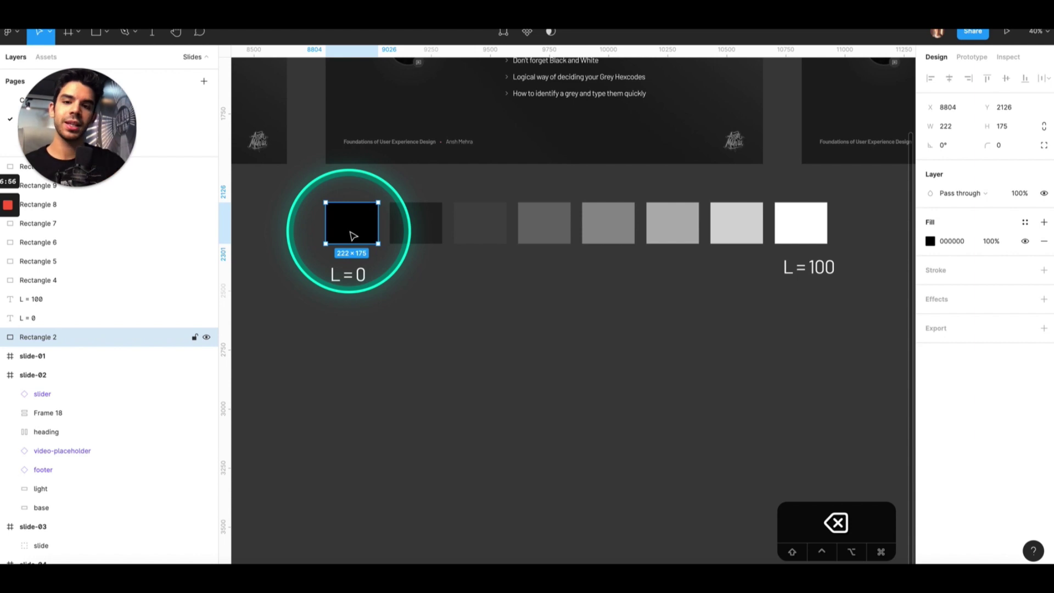
{"action": "left_click", "coordinate": [416, 239]}
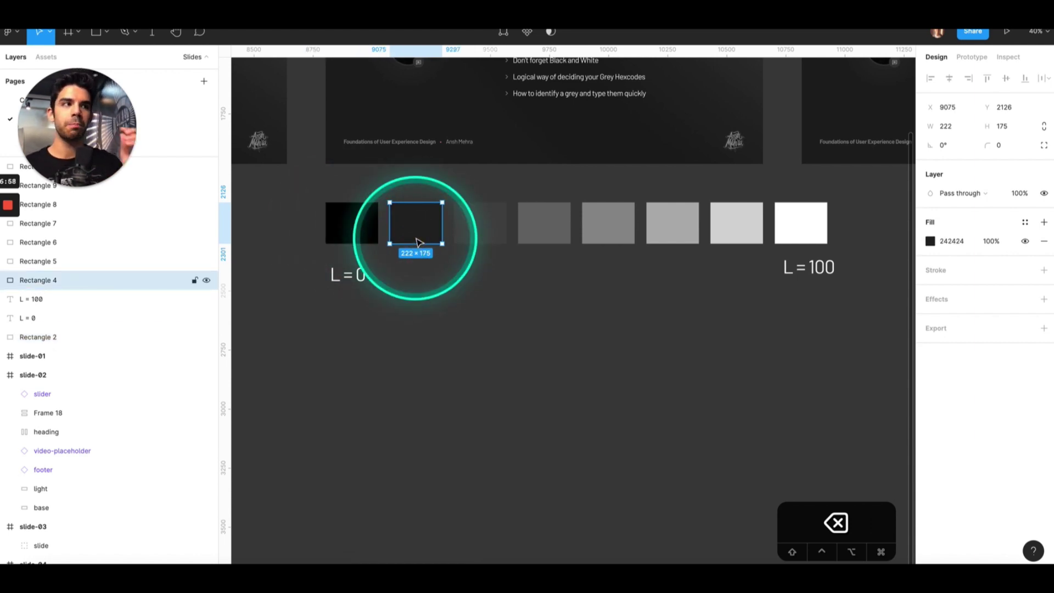
{"action": "left_click", "coordinate": [484, 236]}
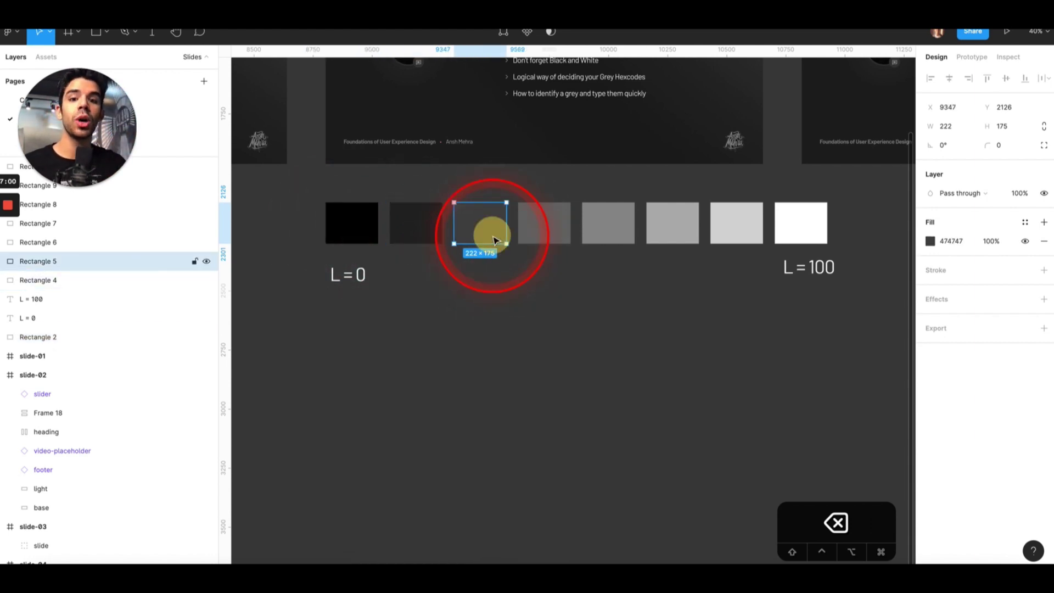
{"action": "left_click", "coordinate": [527, 235]}
{"action": "left_click", "coordinate": [614, 233]}
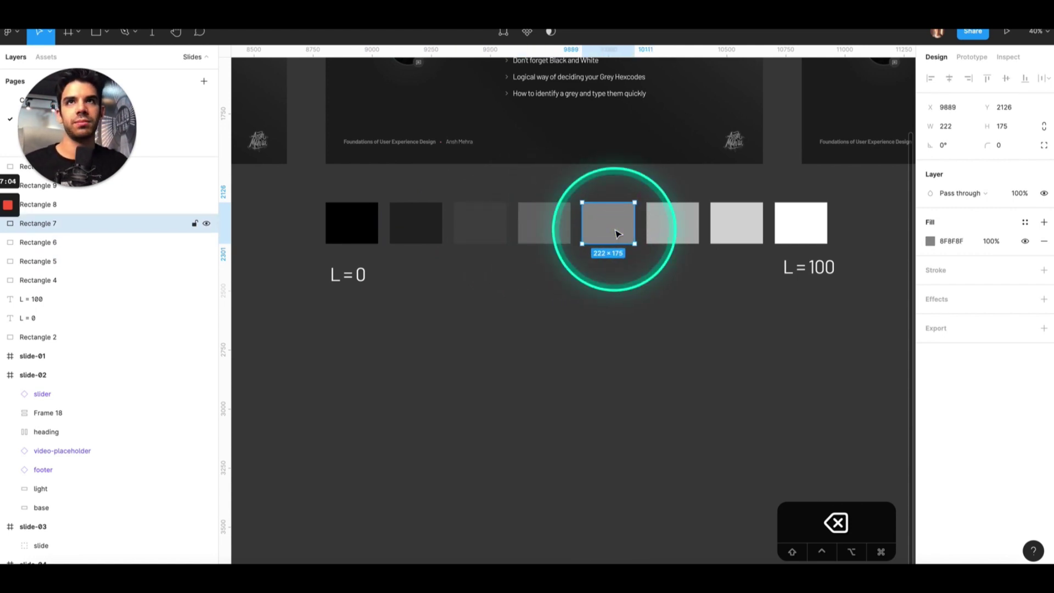
{"action": "left_click", "coordinate": [669, 233]}
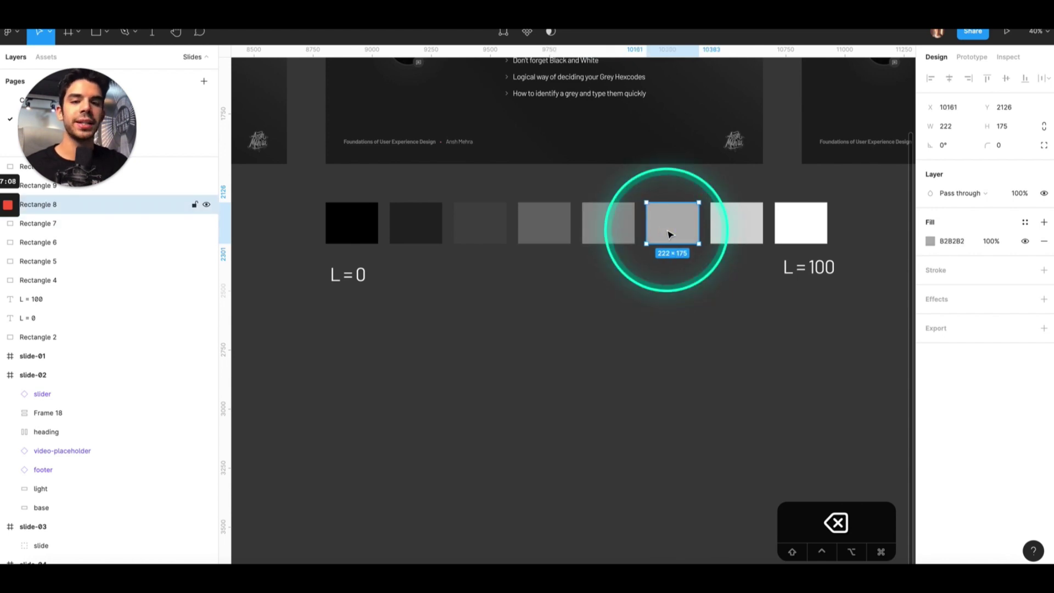
{"action": "left_click", "coordinate": [714, 230]}
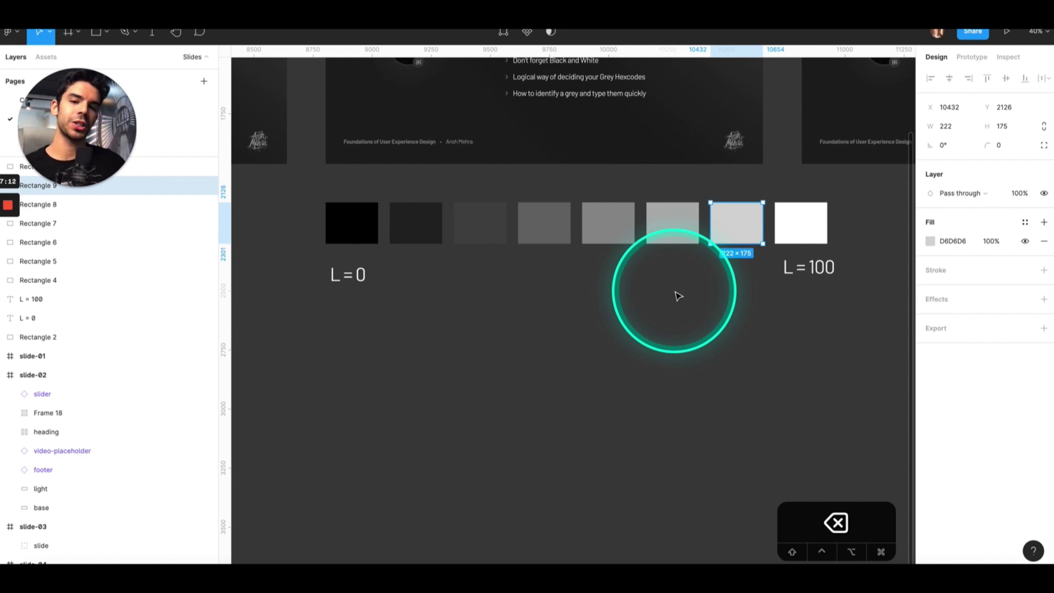
{"action": "left_click", "coordinate": [534, 307]}
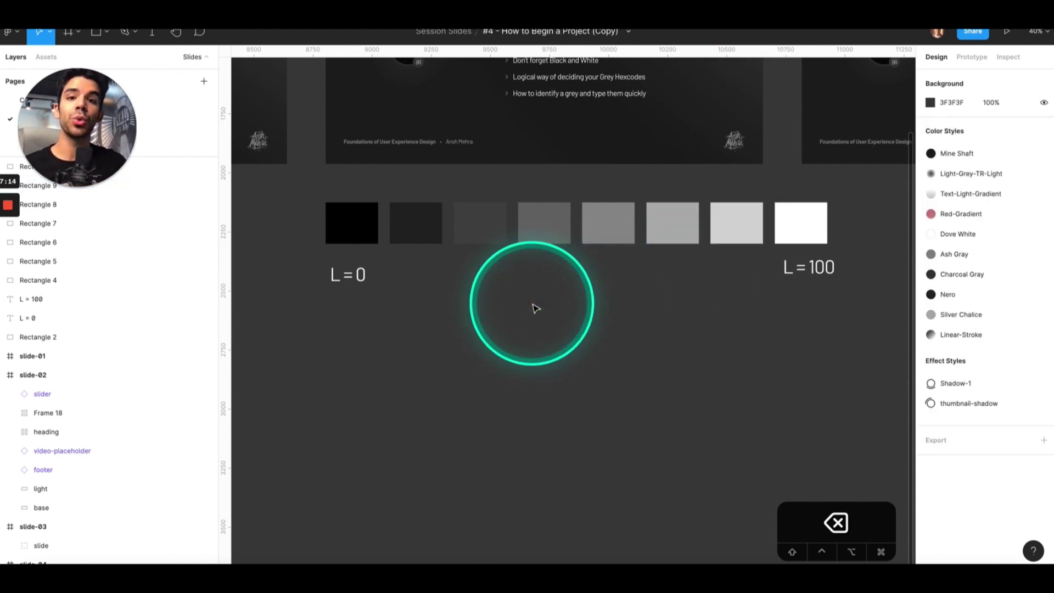
{"action": "left_click", "coordinate": [370, 237]}
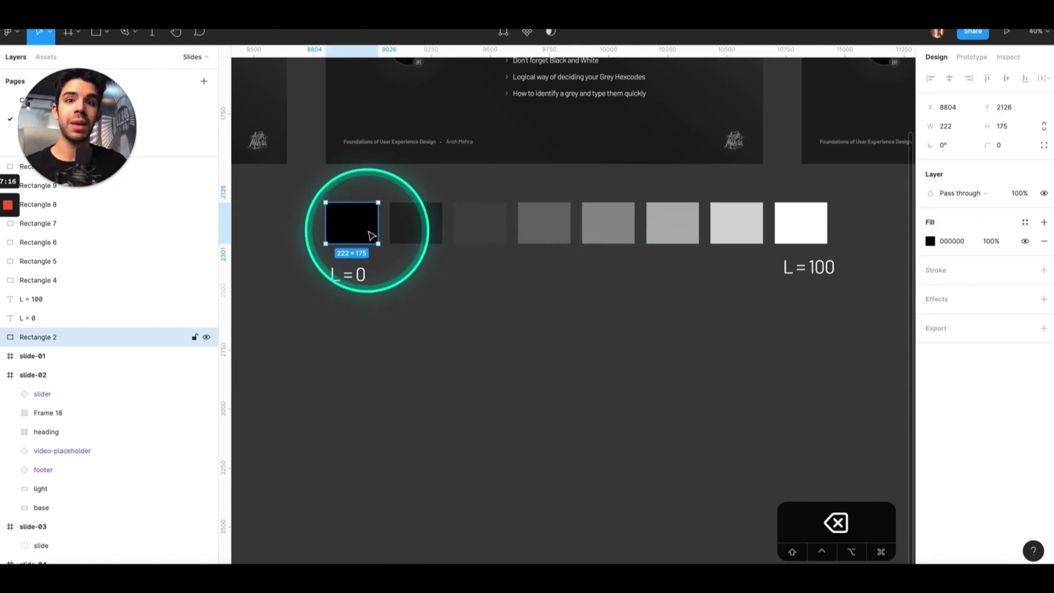
{"action": "left_click", "coordinate": [413, 233]}
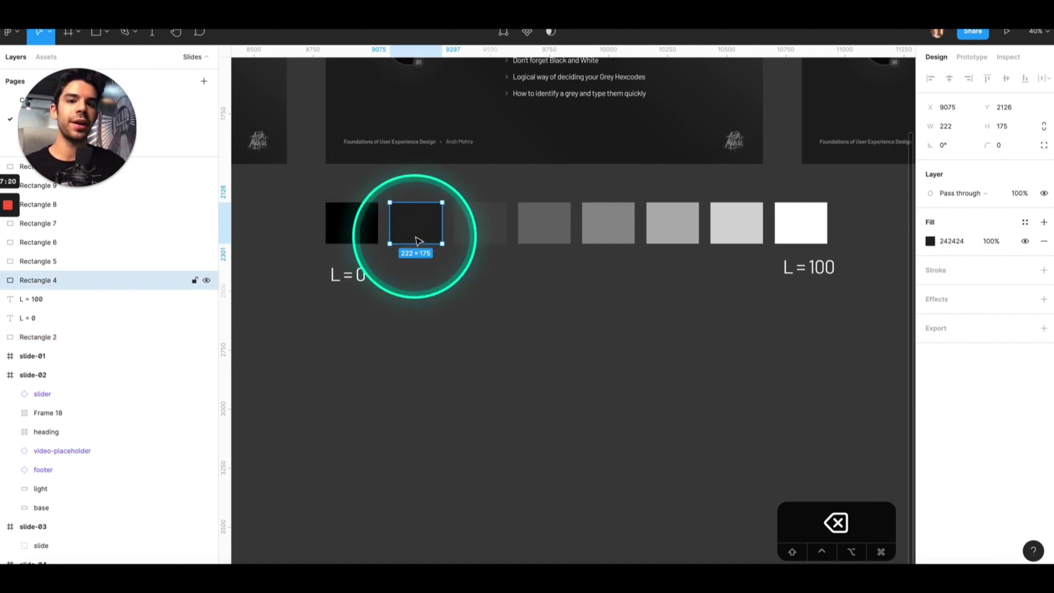
{"action": "left_click", "coordinate": [478, 235]}
{"action": "left_click", "coordinate": [531, 236]}
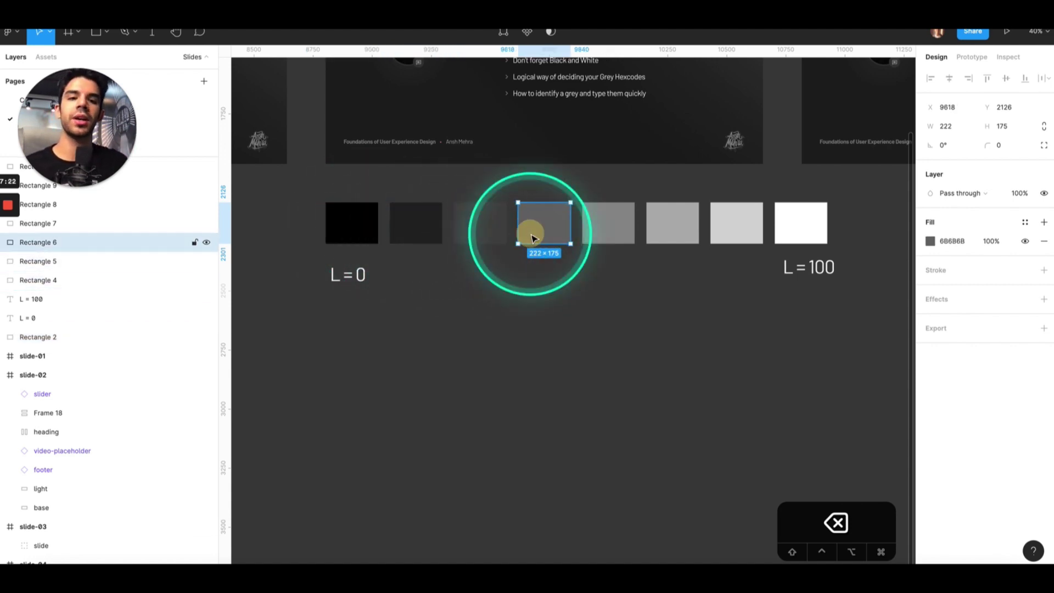
{"action": "left_click", "coordinate": [608, 232]}
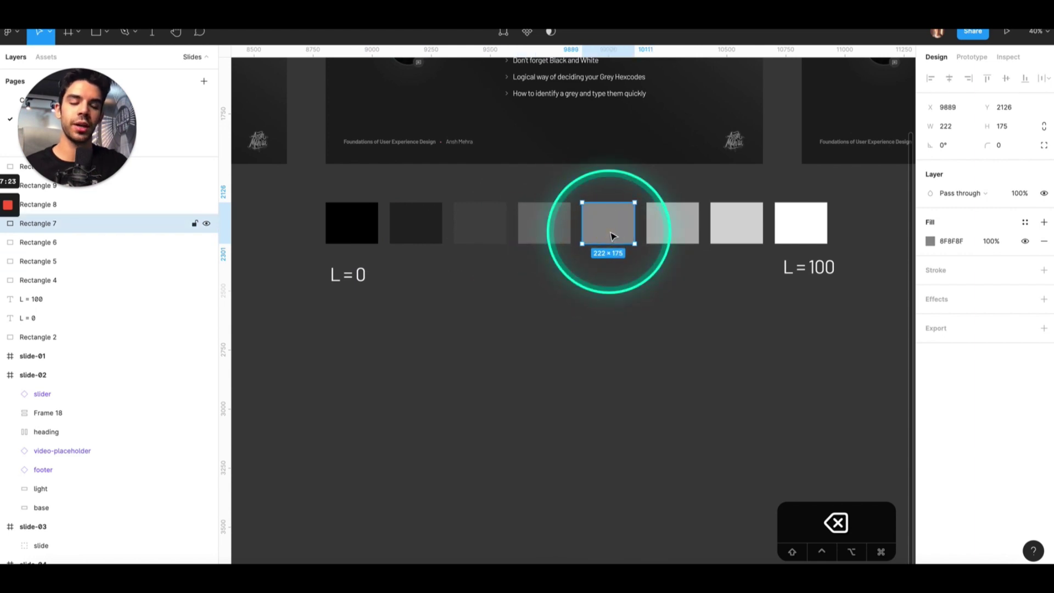
{"action": "left_click", "coordinate": [800, 221]}
{"action": "left_click", "coordinate": [661, 344]}
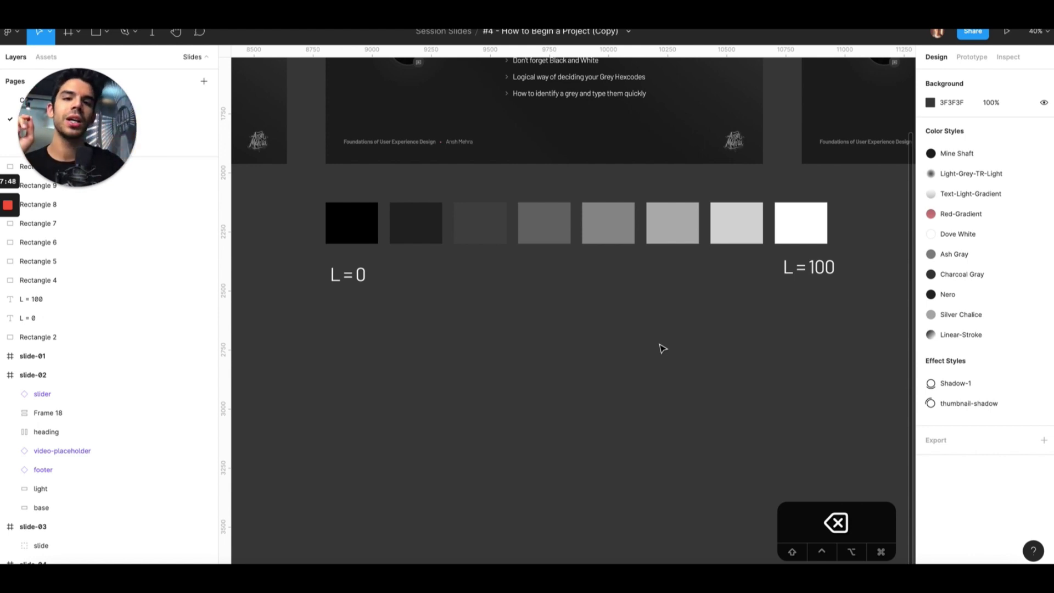
{"action": "scroll", "coordinate": [663, 348], "scroll_direction": "up", "scroll_amount": 2}
{"action": "scroll", "coordinate": [663, 348], "scroll_direction": "up", "scroll_amount": 1}
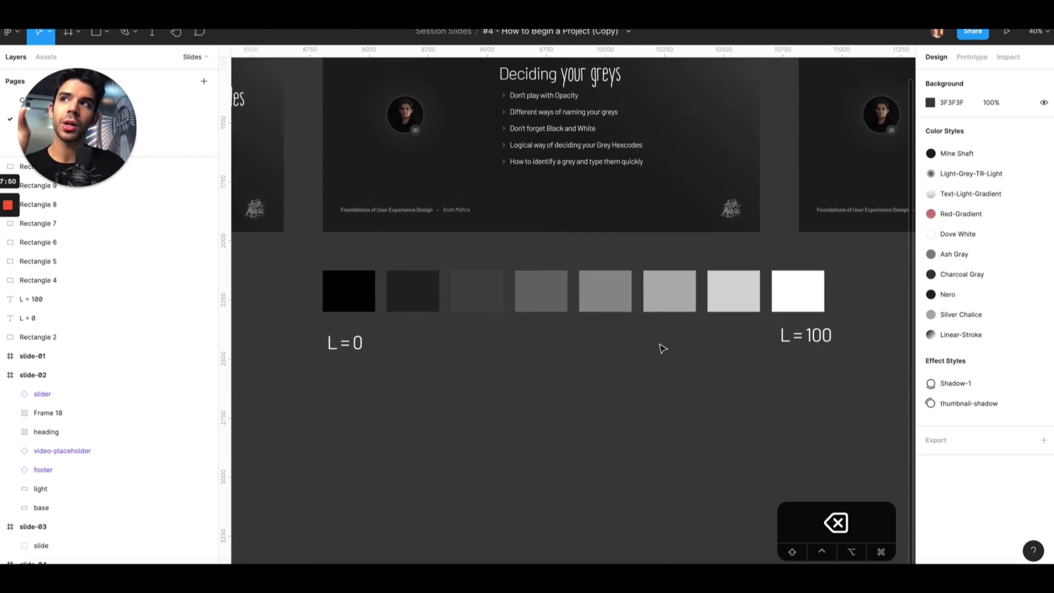
{"action": "scroll", "coordinate": [663, 348], "scroll_direction": "up", "scroll_amount": 2}
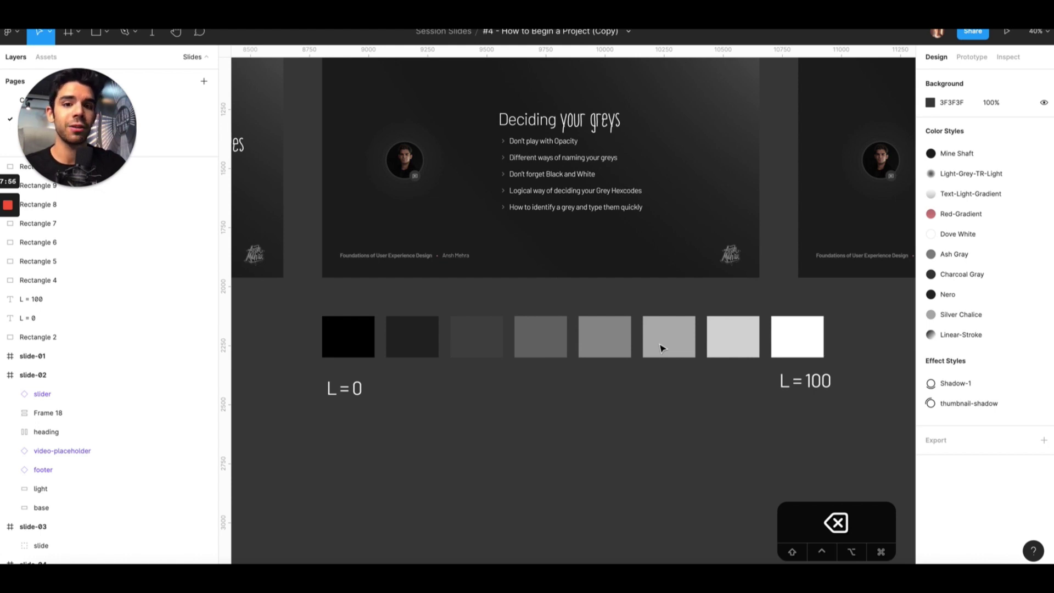
{"action": "scroll", "coordinate": [663, 348], "scroll_direction": "down", "scroll_amount": 1}
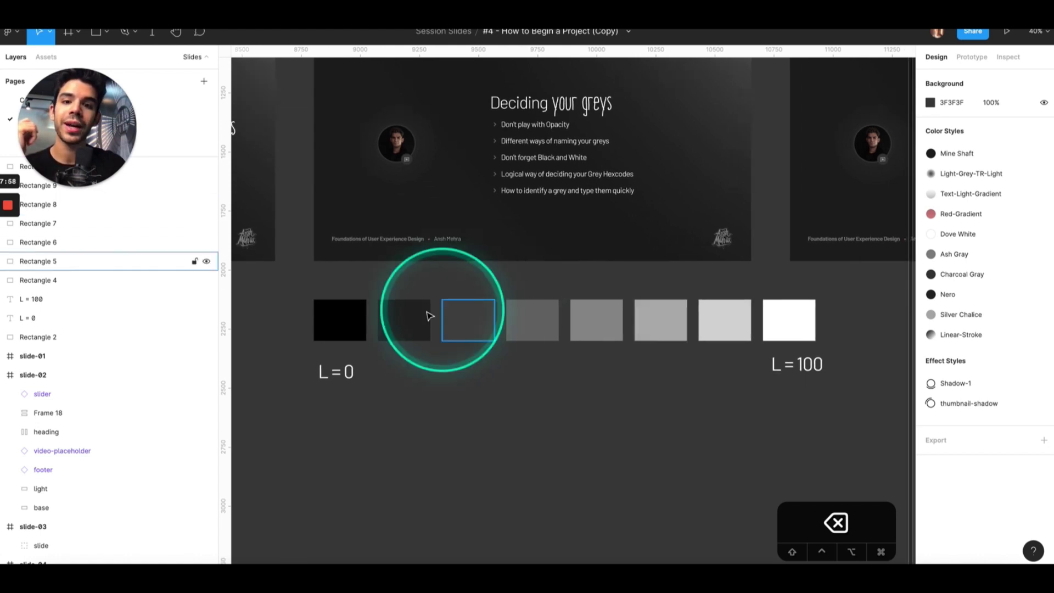
{"action": "left_click", "coordinate": [341, 314]}
{"action": "left_click", "coordinate": [799, 325]}
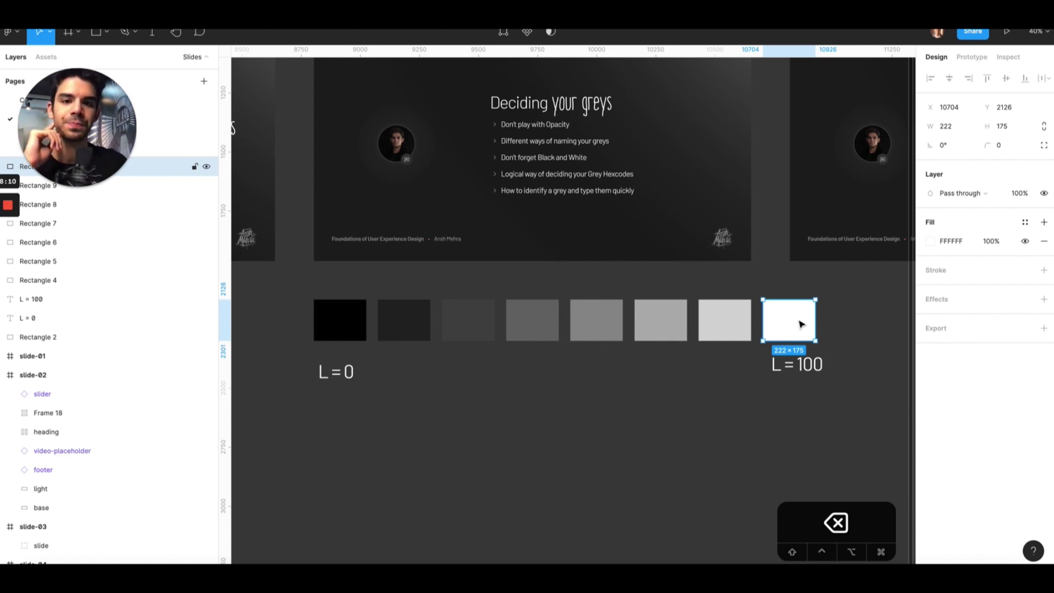
{"action": "scroll", "coordinate": [799, 324], "scroll_direction": "right", "scroll_amount": 10}
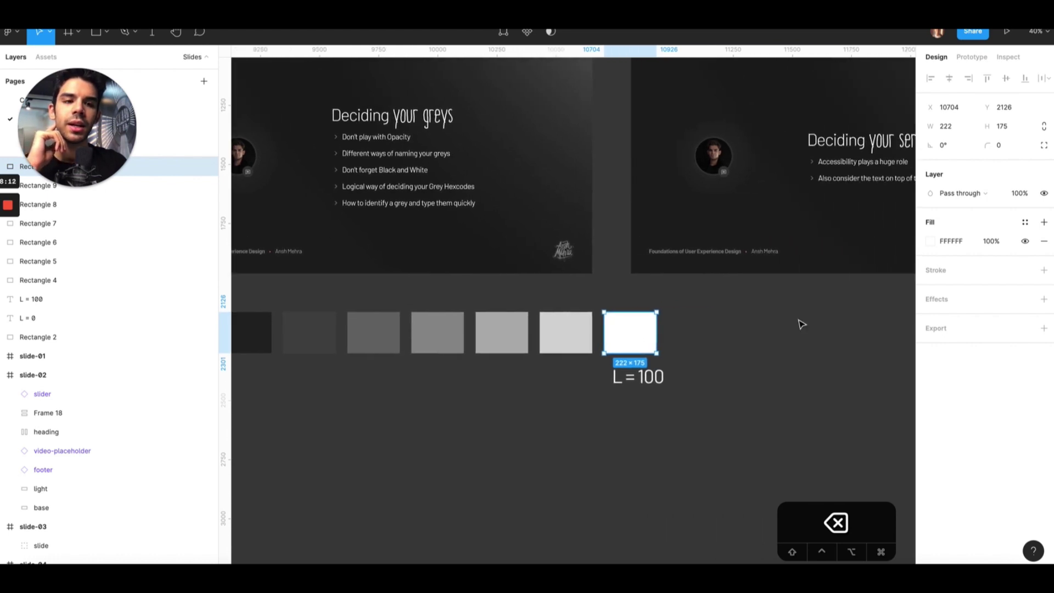
{"action": "scroll", "coordinate": [742, 185], "scroll_direction": "up", "scroll_amount": 5}
{"action": "scroll", "coordinate": [743, 186], "scroll_direction": "up", "scroll_amount": 1}
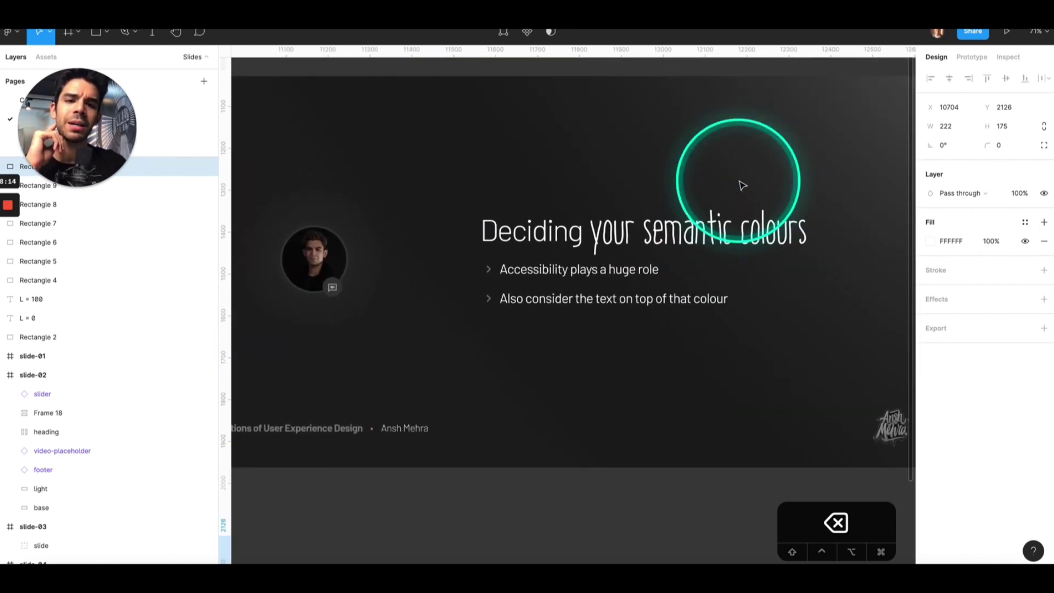
{"action": "scroll", "coordinate": [743, 185], "scroll_direction": "down", "scroll_amount": 2}
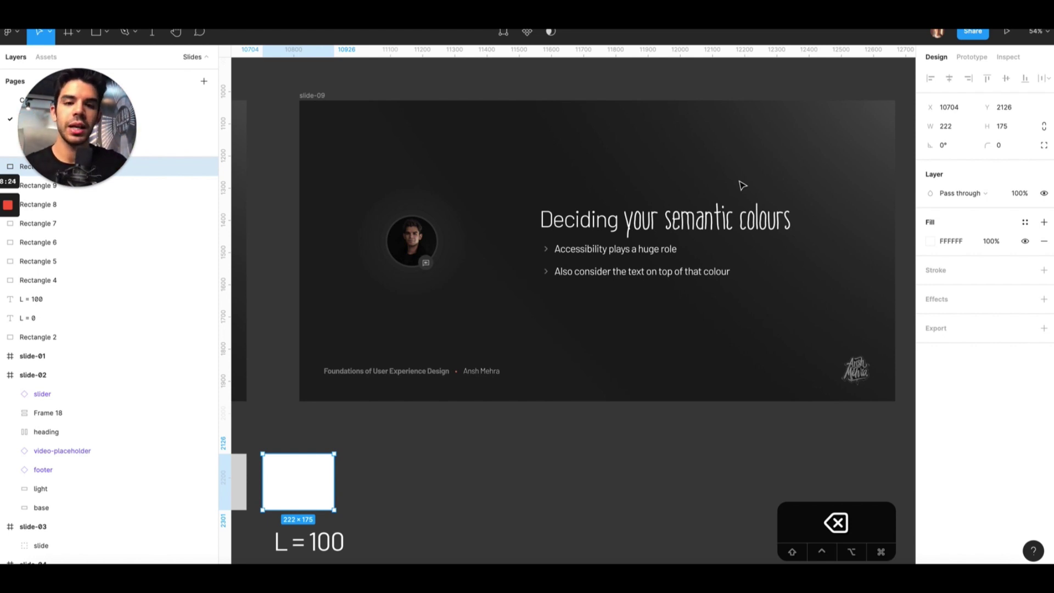
{"action": "scroll", "coordinate": [743, 186], "scroll_direction": "down", "scroll_amount": 5}
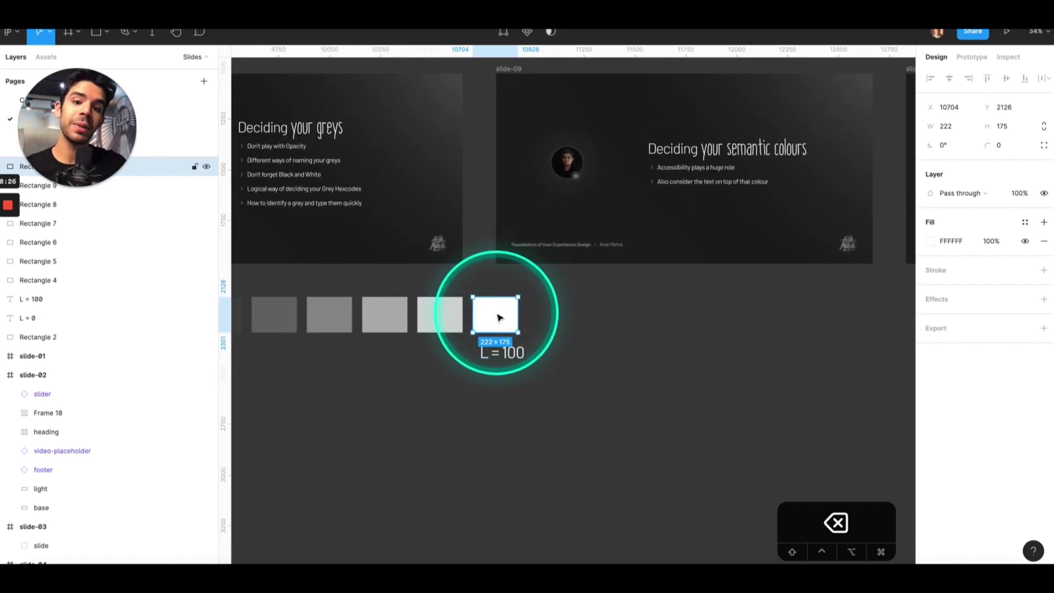
{"action": "left_click_drag", "start_coordinate": [499, 317], "coordinate": [656, 306]}
- Enlarge the white rectangle to about 563×515
{"action": "scroll", "coordinate": [659, 308], "scroll_direction": "up", "scroll_amount": 5}
{"action": "scroll", "coordinate": [615, 324], "scroll_direction": "right", "scroll_amount": 2}
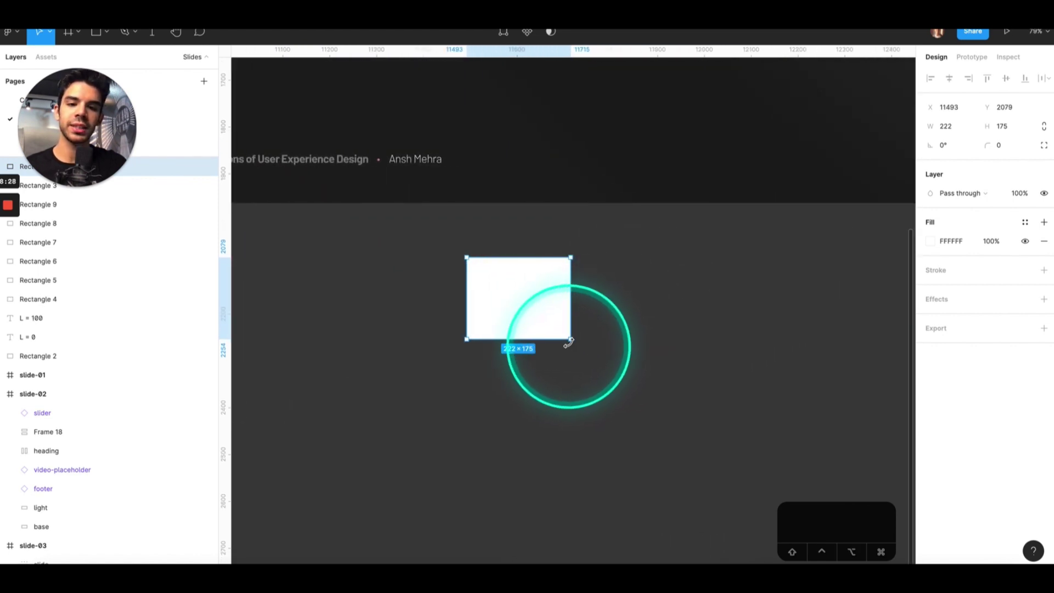
{"action": "left_click_drag", "start_coordinate": [570, 340], "coordinate": [772, 539]}
{"action": "left_click", "coordinate": [864, 370]}
{"action": "scroll", "coordinate": [865, 372], "scroll_direction": "down", "scroll_amount": 2}
{"action": "scroll", "coordinate": [865, 371], "scroll_direction": "right", "scroll_amount": 2}
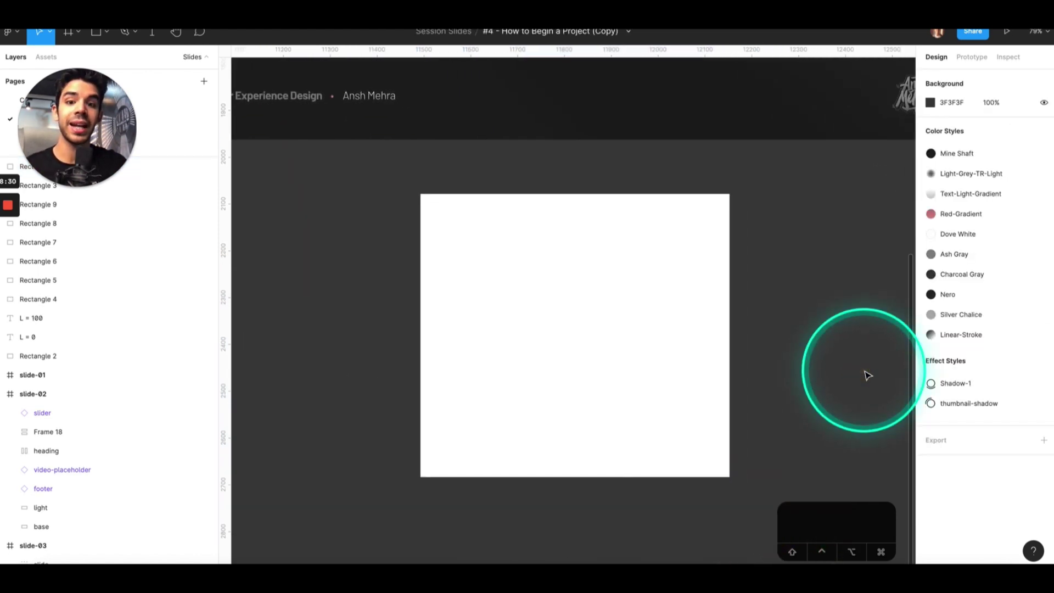
{"action": "scroll", "coordinate": [856, 371], "scroll_direction": "right", "scroll_amount": 2}
- Draw a 335×114 rectangle inside the white square and position it
{"action": "key", "text": "r"}
{"action": "left_click_drag", "start_coordinate": [389, 293], "coordinate": [547, 347]}
{"action": "mouse_move", "coordinate": [499, 311]}
{"action": "left_mouse_down"}
{"action": "mouse_move", "coordinate": [529, 308]}
{"action": "mouse_move", "coordinate": [543, 328]}
{"action": "left_mouse_up"}
- Fill the new rectangle with red E24C4C, showing values in RGB
{"action": "left_click", "coordinate": [930, 241]}
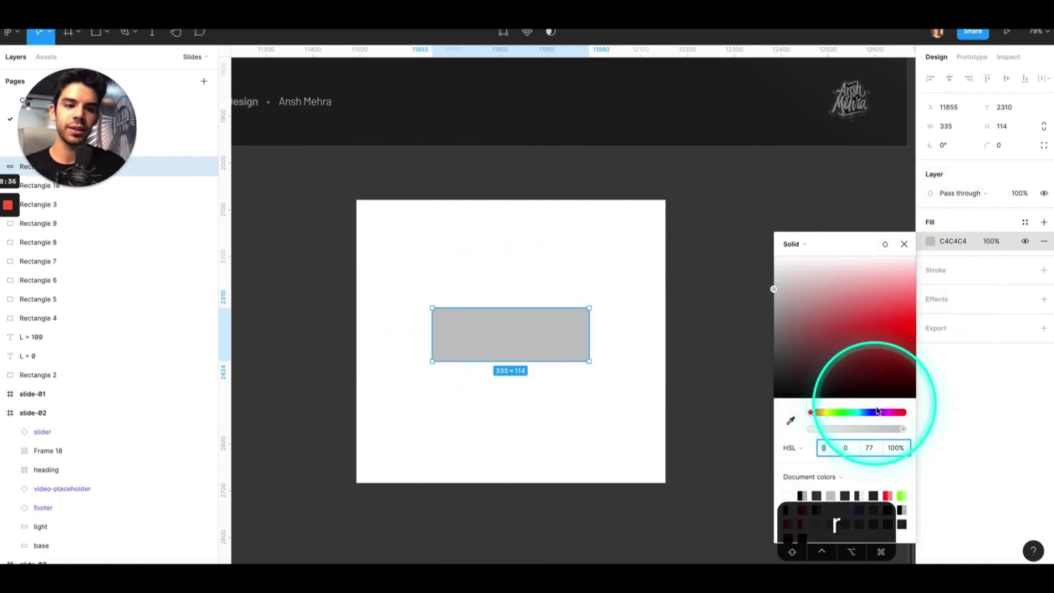
{"action": "left_click", "coordinate": [872, 295]}
{"action": "left_click_drag", "start_coordinate": [871, 295], "coordinate": [870, 309]}
{"action": "left_click", "coordinate": [900, 412]}
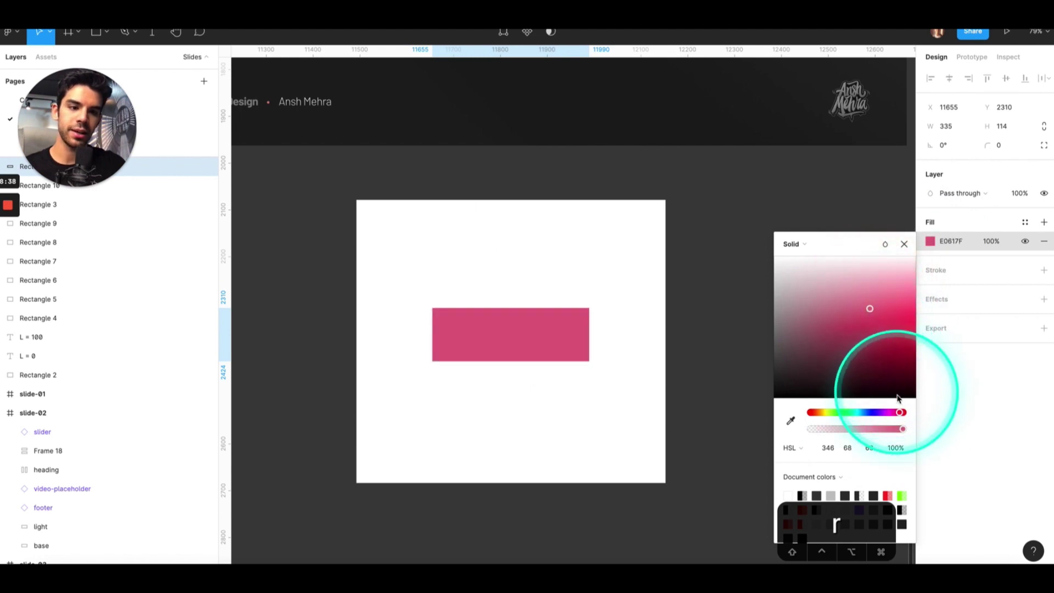
{"action": "left_click_drag", "start_coordinate": [900, 412], "coordinate": [923, 415]}
{"action": "left_click", "coordinate": [791, 448]}
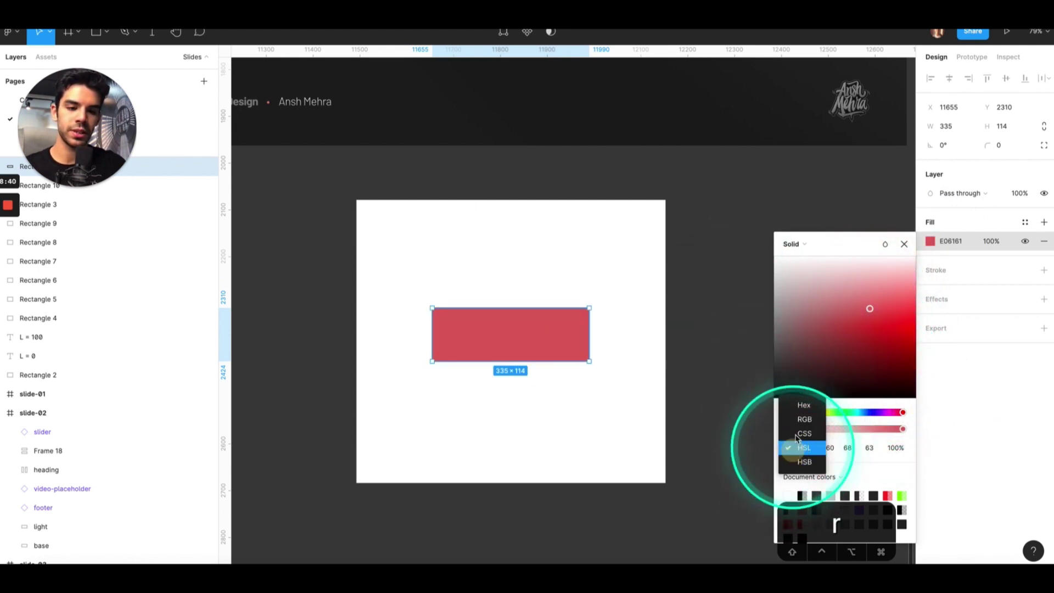
{"action": "left_click", "coordinate": [805, 419]}
{"action": "left_click", "coordinate": [868, 306]}
{"action": "left_click_drag", "start_coordinate": [870, 307], "coordinate": [868, 275]}
{"action": "left_click", "coordinate": [904, 244]}
{"action": "scroll", "coordinate": [664, 183], "scroll_direction": "down", "scroll_amount": 5}
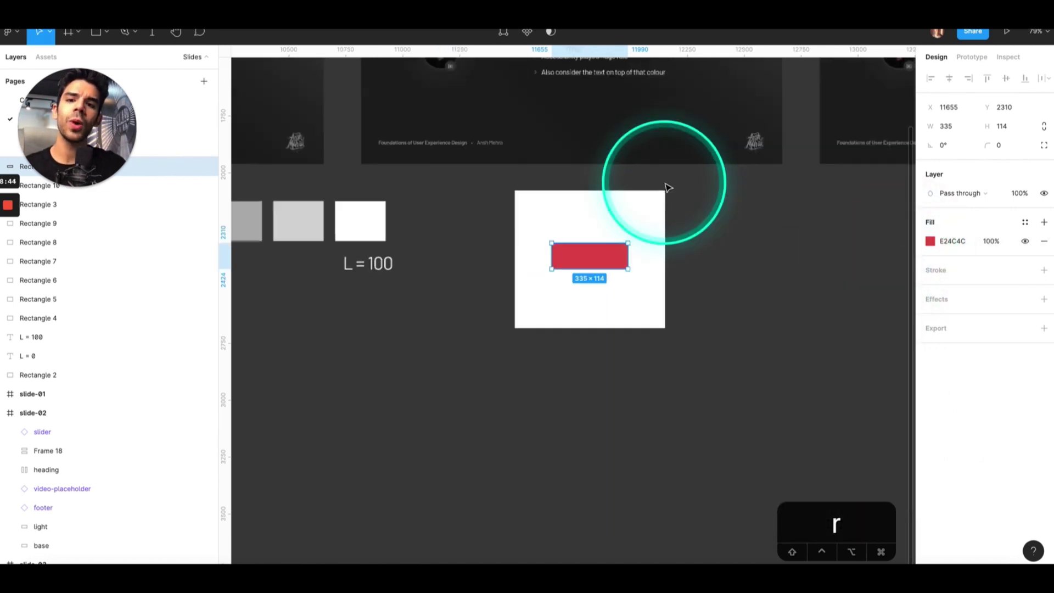
{"action": "scroll", "coordinate": [664, 187], "scroll_direction": "left", "scroll_amount": 8}
{"action": "left_click", "coordinate": [601, 221]}
{"action": "scroll", "coordinate": [601, 222], "scroll_direction": "up", "scroll_amount": 5}
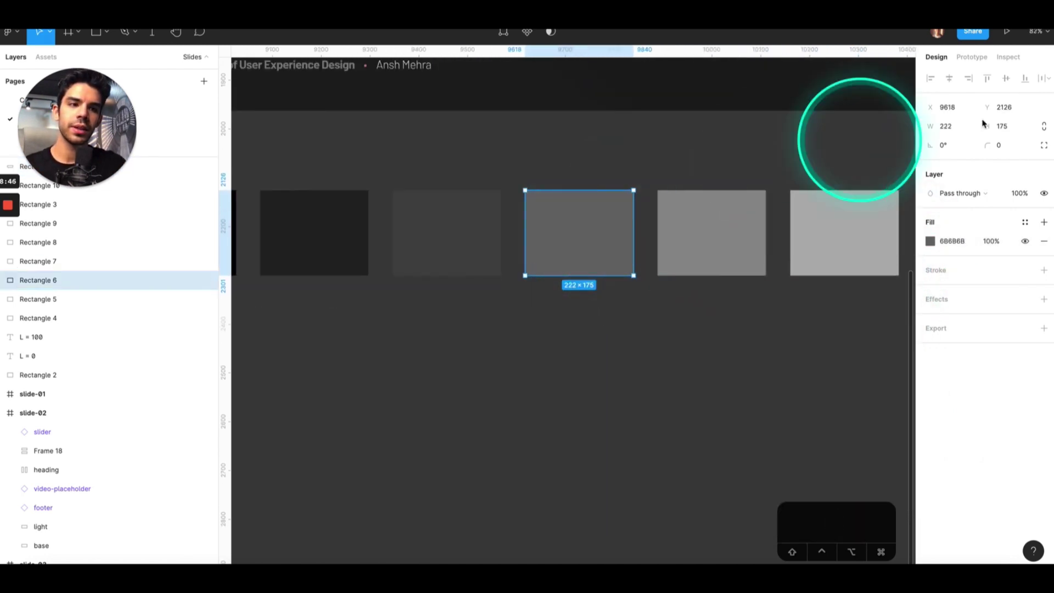
{"action": "left_click", "coordinate": [1009, 57]}
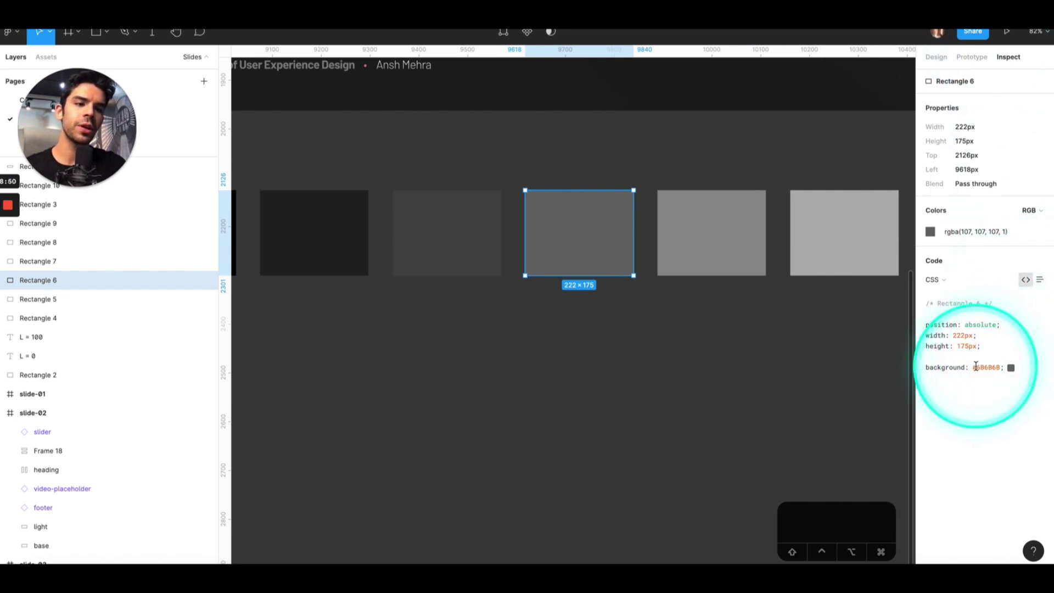
{"action": "scroll", "coordinate": [629, 341], "scroll_direction": "down", "scroll_amount": 5}
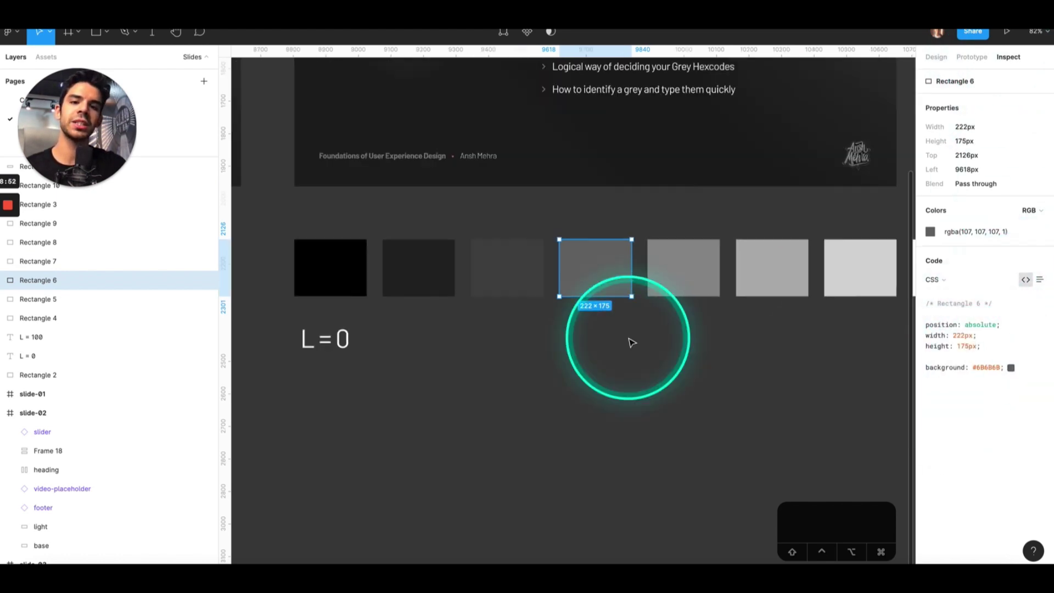
{"action": "scroll", "coordinate": [632, 343], "scroll_direction": "right", "scroll_amount": 3}
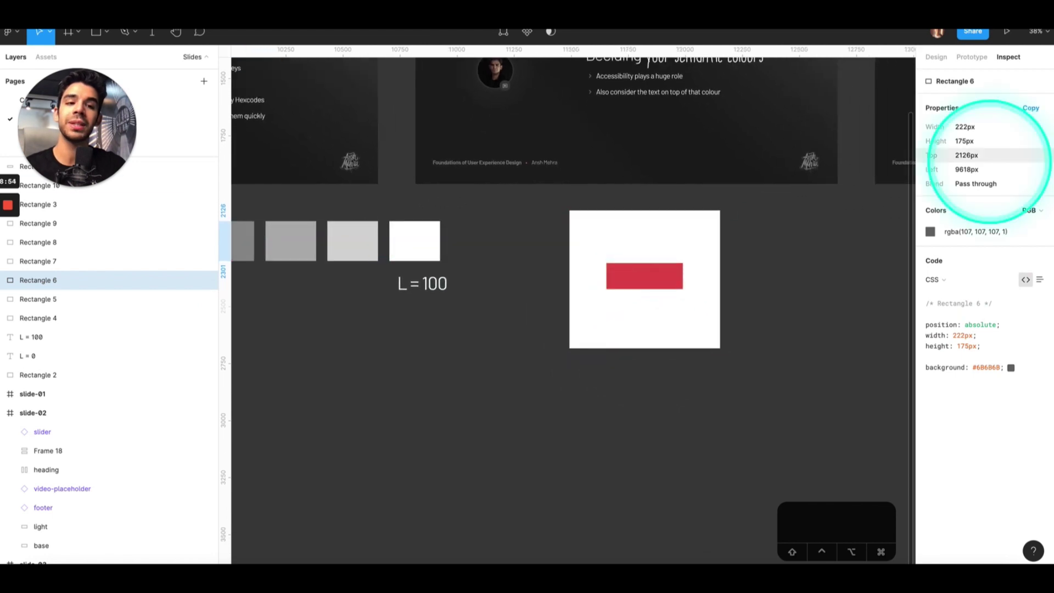
{"action": "left_click", "coordinate": [936, 57]}
{"action": "scroll", "coordinate": [668, 271], "scroll_direction": "up", "scroll_amount": 4}
- Add a 'Delete' text label on the red rectangle
{"action": "left_click", "coordinate": [637, 280]}
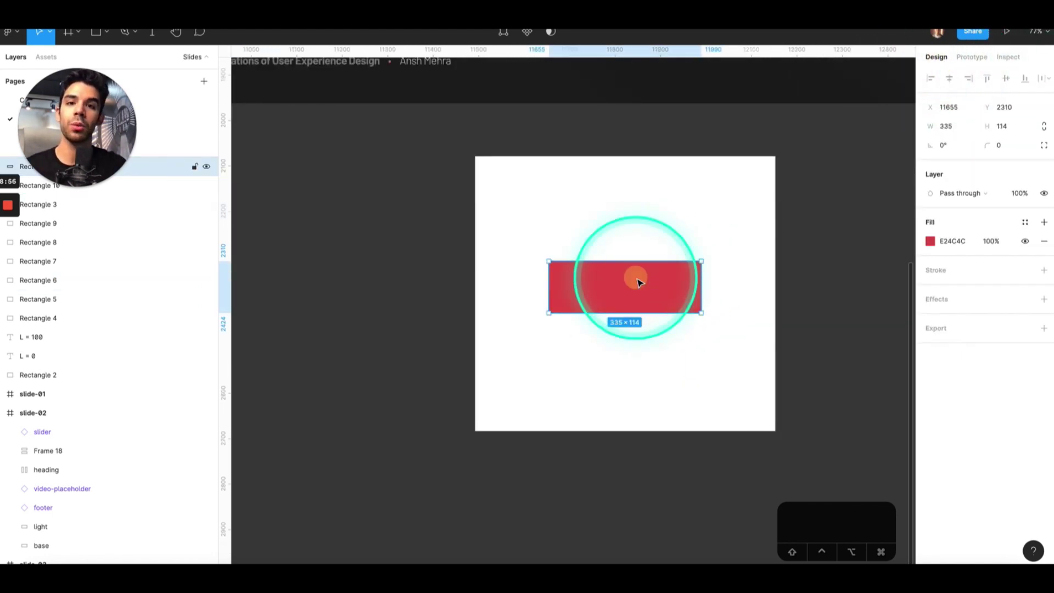
{"action": "scroll", "coordinate": [637, 283], "scroll_direction": "up", "scroll_amount": 3}
{"action": "left_click", "coordinate": [643, 360]}
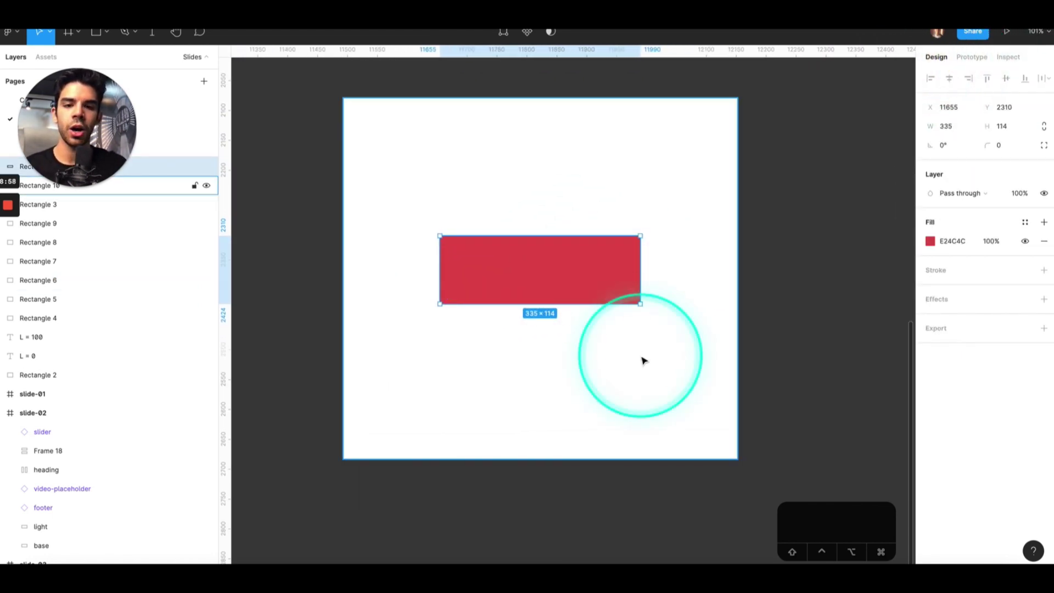
{"action": "left_click", "coordinate": [538, 277]}
{"action": "scroll", "coordinate": [524, 273], "scroll_direction": "up", "scroll_amount": 2}
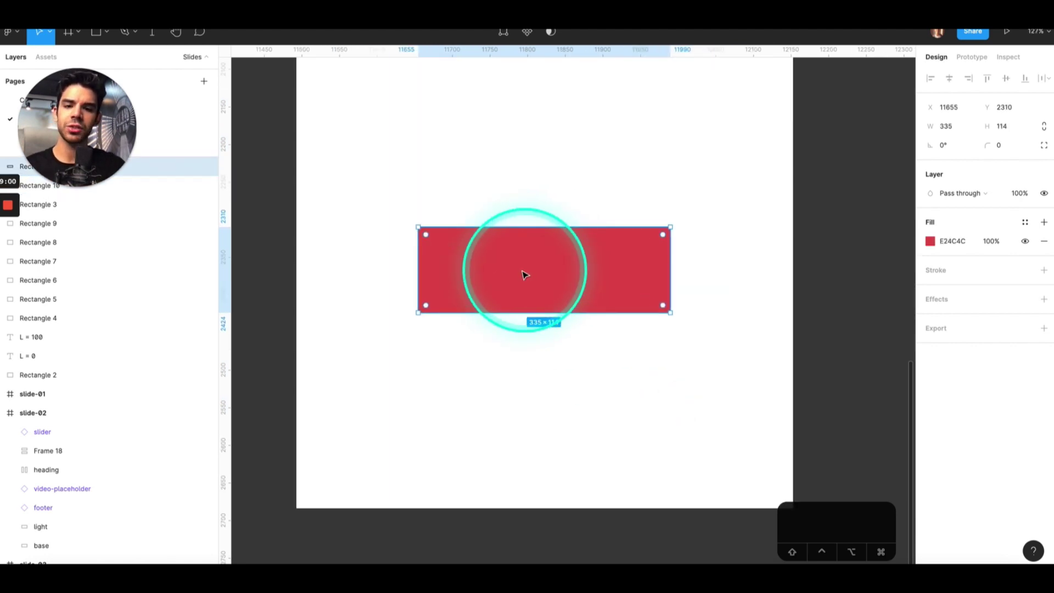
{"action": "key", "text": "t"}
{"action": "left_click", "coordinate": [504, 268]}
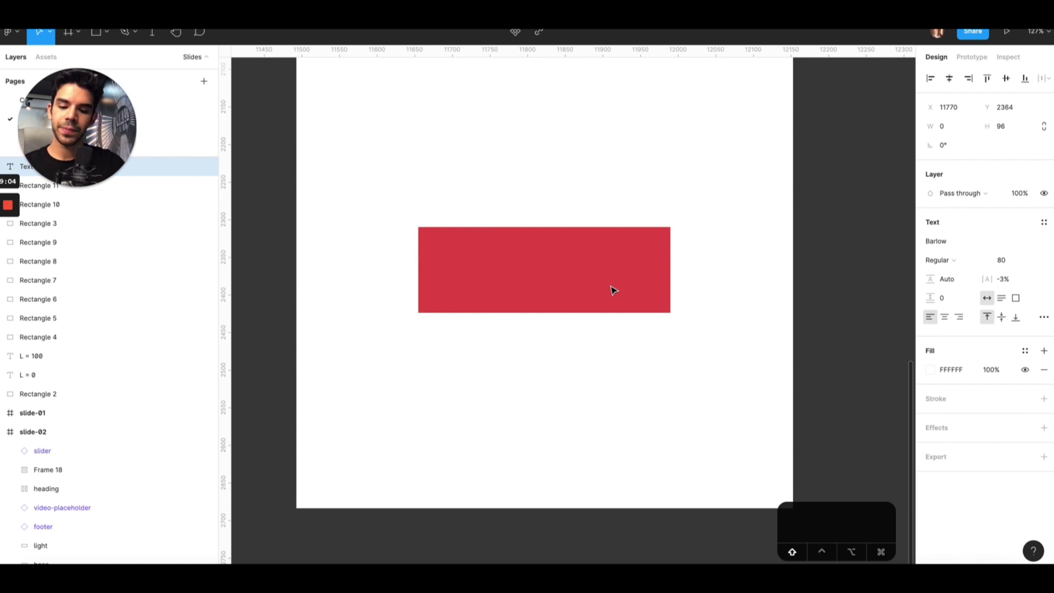
{"action": "type", "text": "Delete"}
- Set the Delete label's font size to 40
{"action": "key", "text": "super+a"}
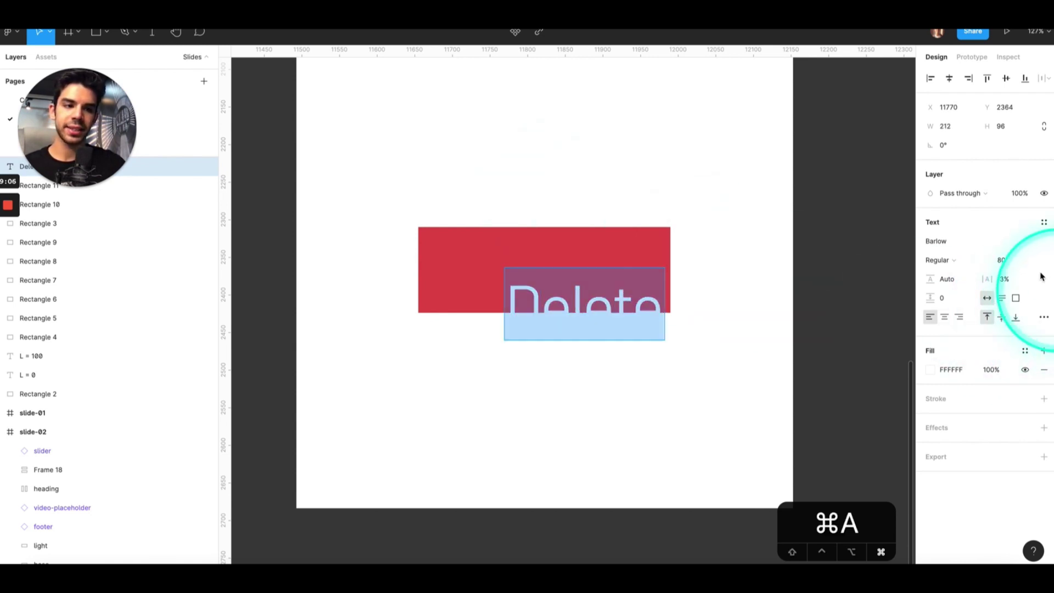
{"action": "left_click", "coordinate": [1020, 266]}
{"action": "type", "text": "1"}
{"action": "key", "text": "BackSpace"}
{"action": "type", "text": "24"}
{"action": "key", "text": "Return"}
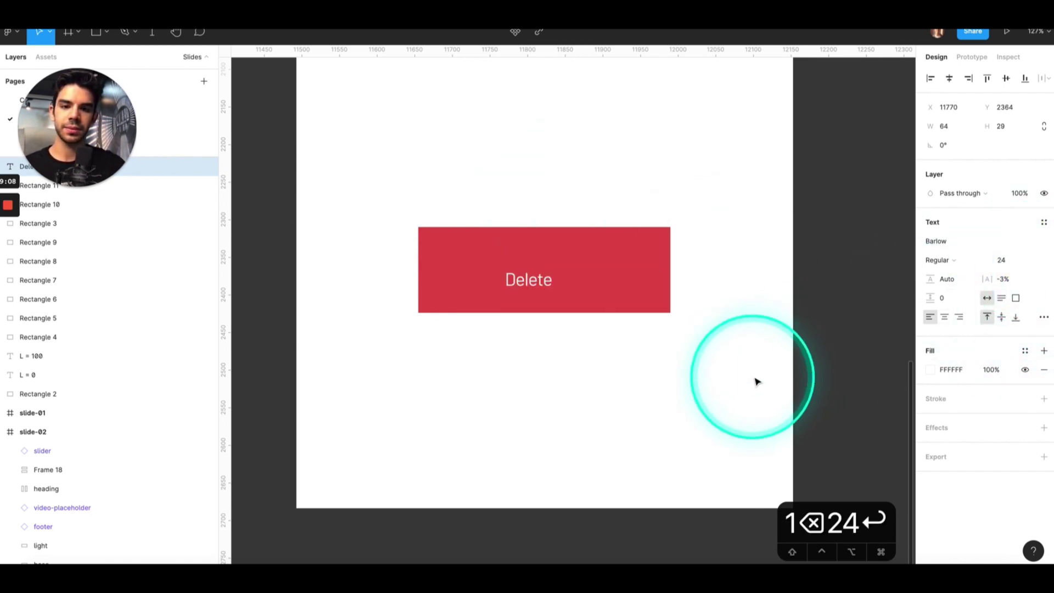
{"action": "key", "text": "shift+Up"}
{"action": "key", "text": "shift+Up"}
- Centre the Delete label vertically within the red rectangle
{"action": "left_click", "coordinate": [536, 278]}
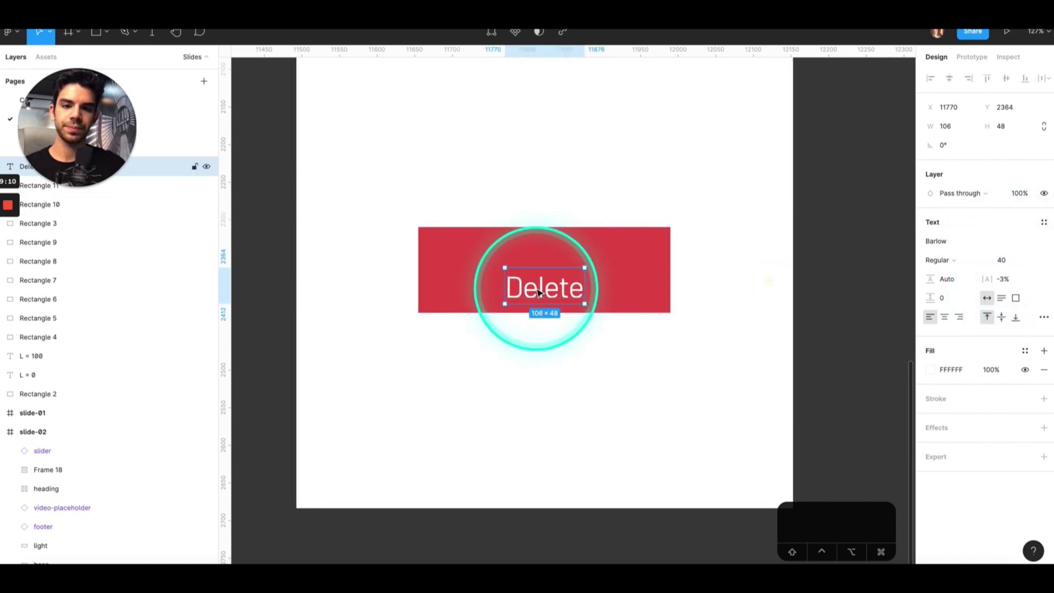
{"action": "left_click", "coordinate": [653, 257], "text": "shift"}
{"action": "key", "text": "alt+v"}
{"action": "left_click", "coordinate": [747, 256]}
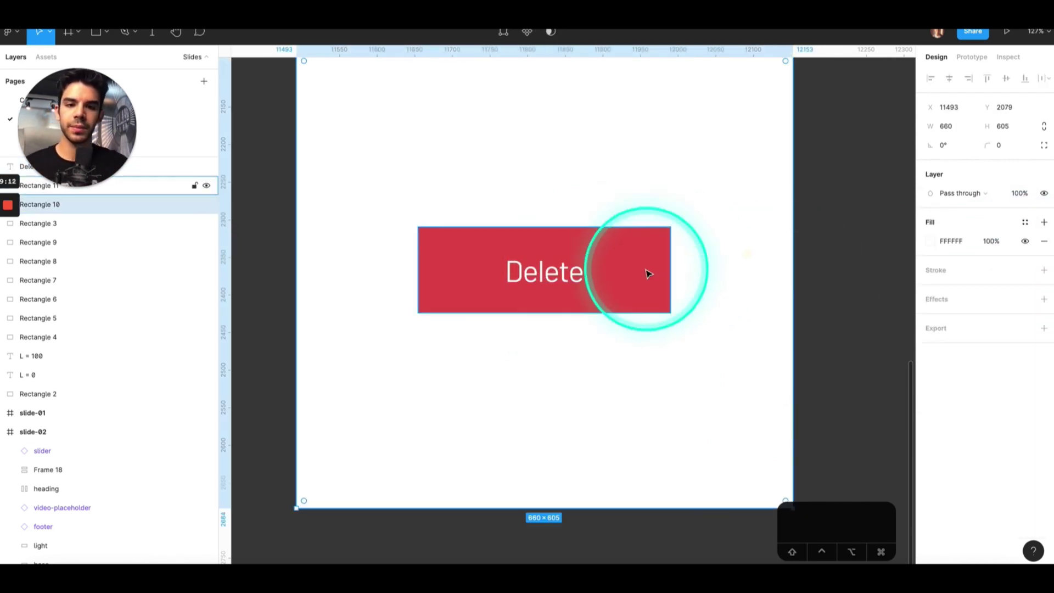
- Round the red rectangle's corners to a radius of 10
{"action": "left_click", "coordinate": [650, 273]}
{"action": "left_click", "coordinate": [1012, 146]}
{"action": "type", "text": "25"}
{"action": "key", "text": "Return"}
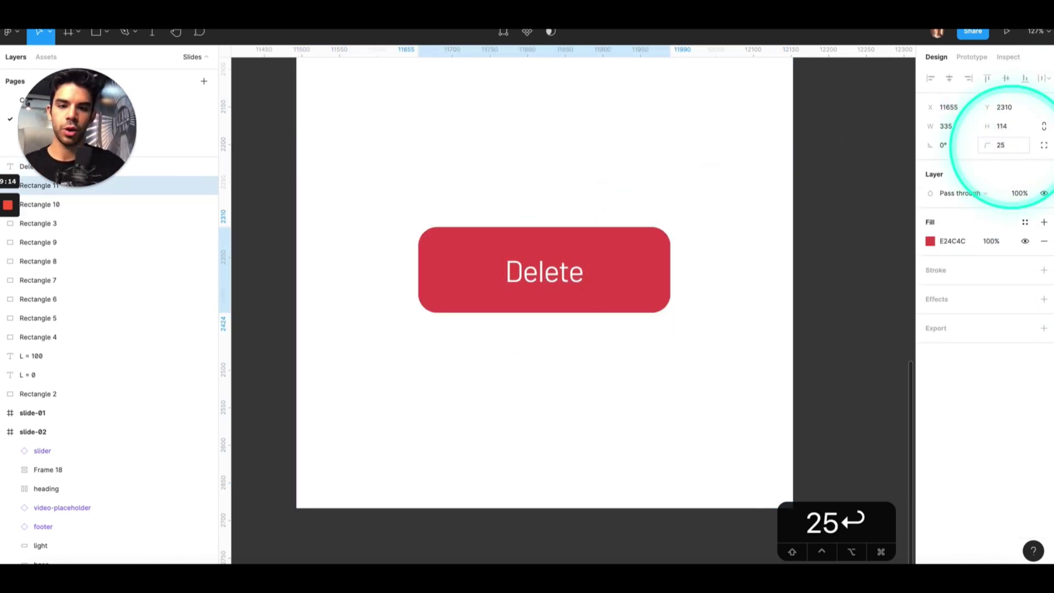
{"action": "left_click", "coordinate": [994, 145]}
{"action": "type", "text": "10"}
{"action": "key", "text": "Return"}
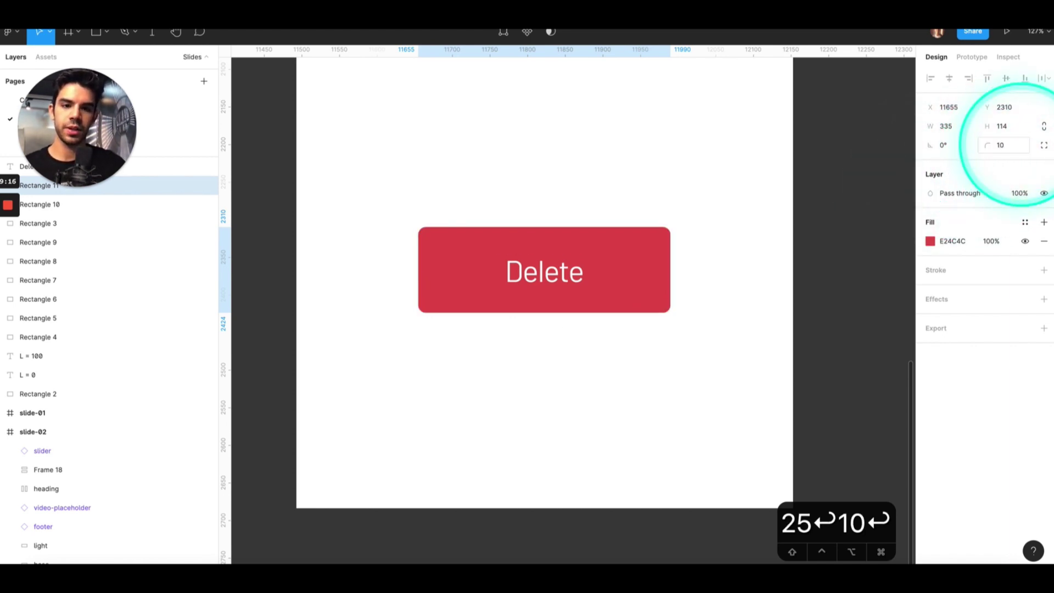
{"action": "left_click", "coordinate": [709, 258]}
- Launch the Contrast plugin via a 'contr' search and dock it beside the slide
{"action": "scroll", "coordinate": [709, 259], "scroll_direction": "down", "scroll_amount": 2}
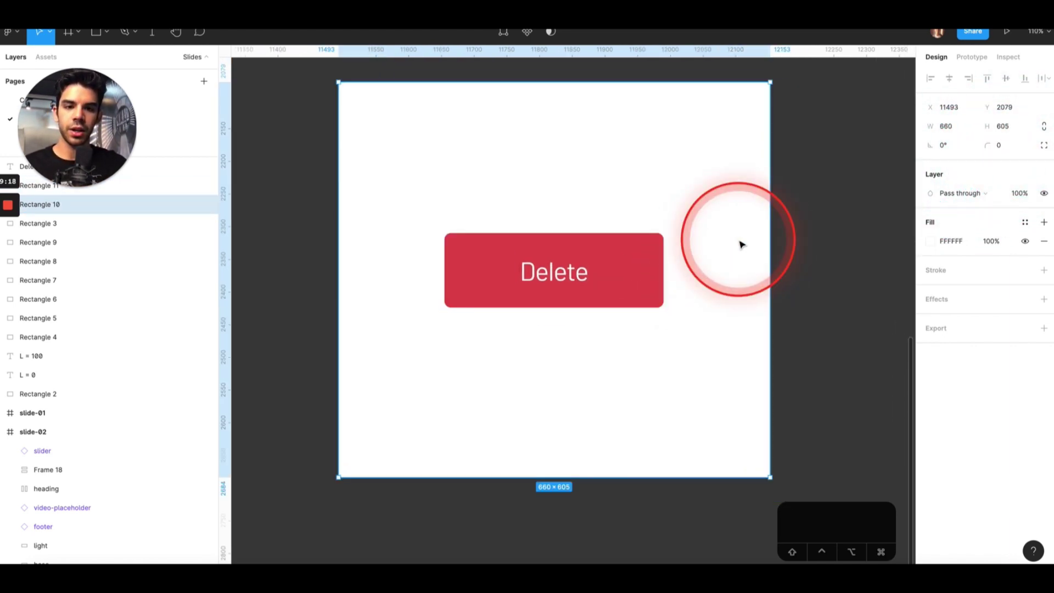
{"action": "key", "text": "ctrl+slash"}
{"action": "type", "text": "contr"}
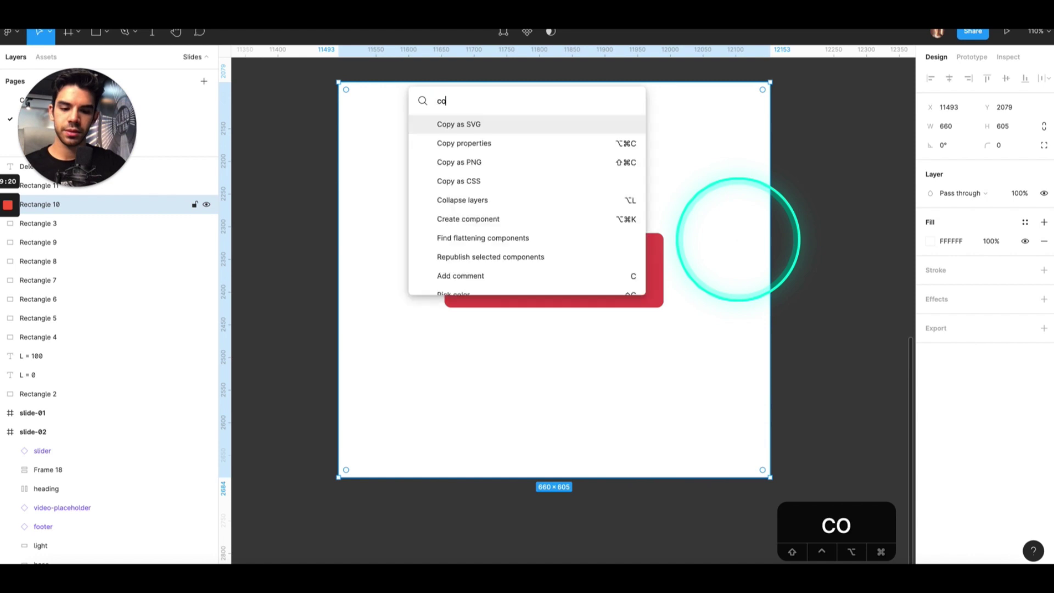
{"action": "left_click", "coordinate": [441, 144]}
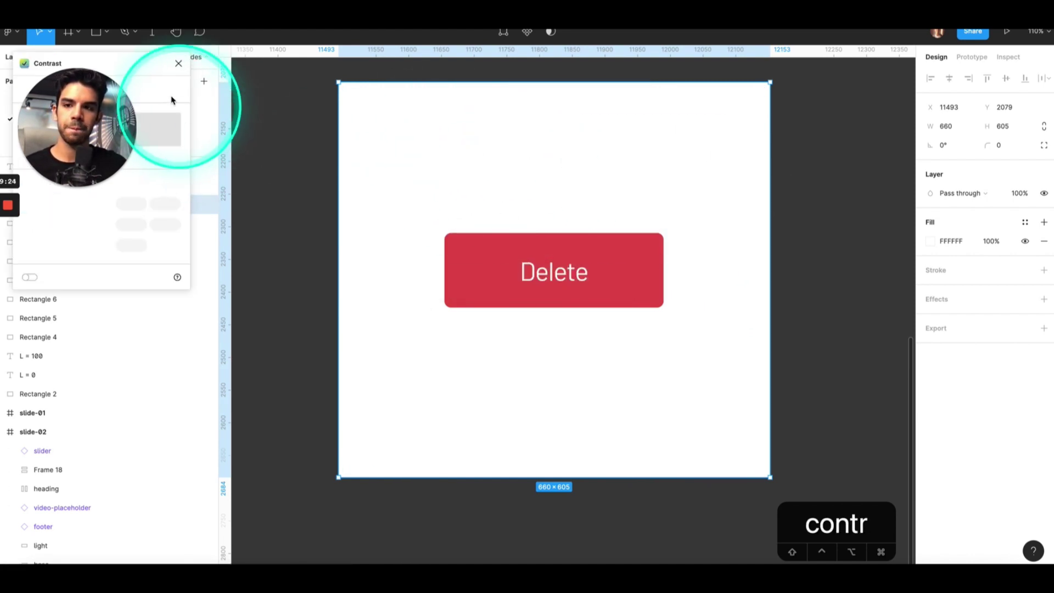
{"action": "left_click_drag", "start_coordinate": [172, 67], "coordinate": [938, 106]}
- Check the Delete button's white-on-E24C4C contrast, rated 3.9:1, then view its fill colour formats
{"action": "left_click", "coordinate": [617, 267]}
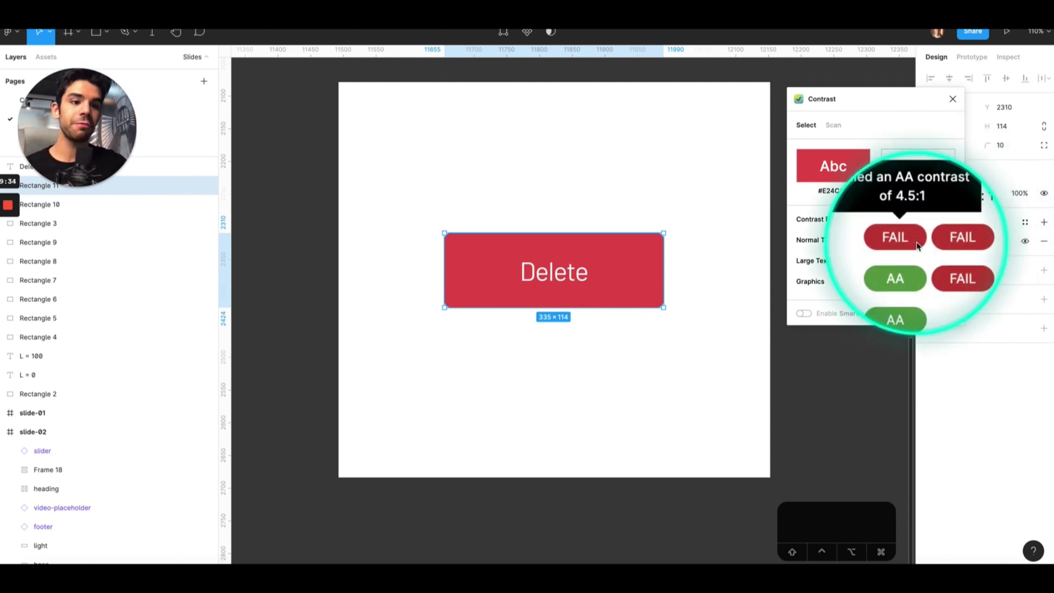
{"action": "left_click", "coordinate": [726, 281]}
{"action": "left_click", "coordinate": [654, 271]}
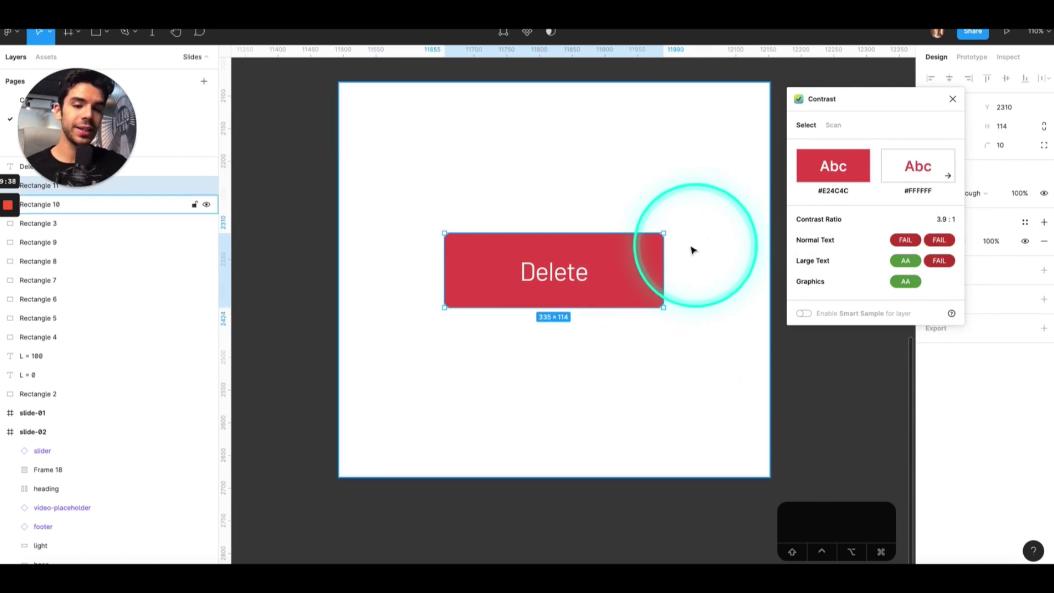
{"action": "left_click", "coordinate": [561, 280]}
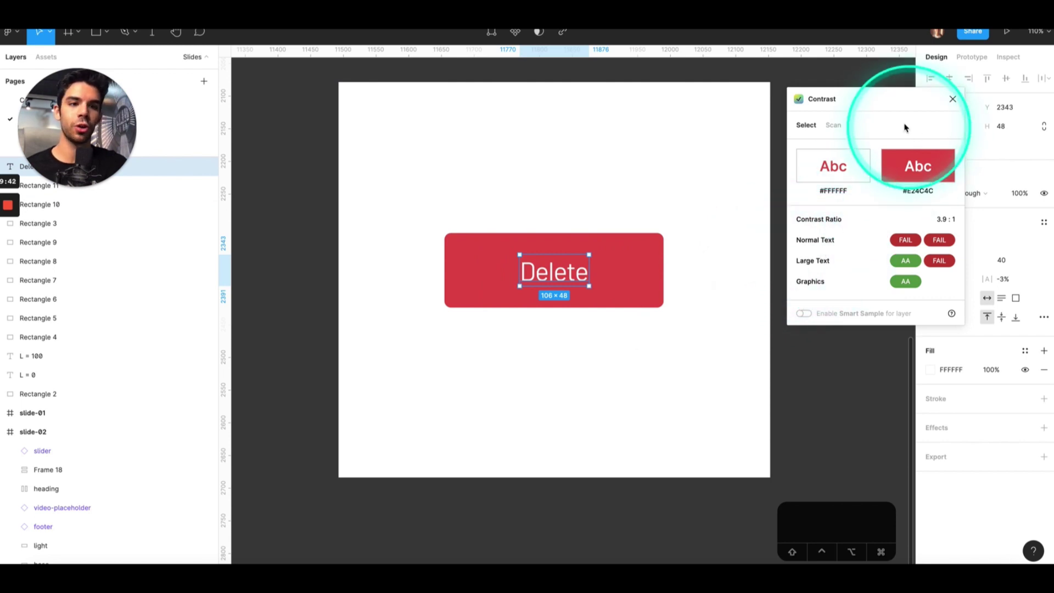
{"action": "left_click_drag", "start_coordinate": [895, 101], "coordinate": [346, 147]}
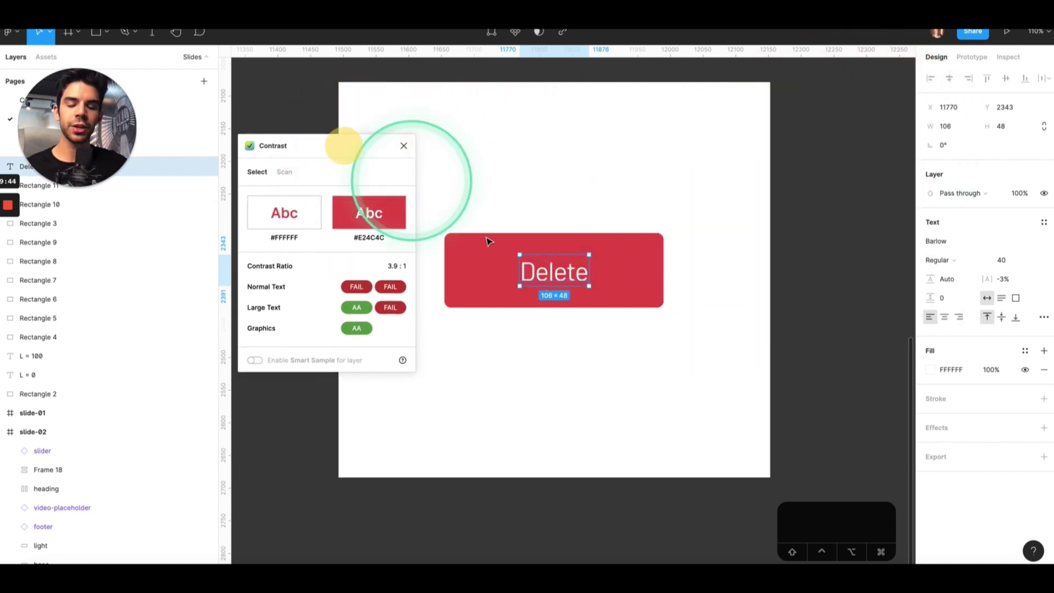
{"action": "left_click", "coordinate": [468, 280]}
{"action": "left_click", "coordinate": [931, 241]}
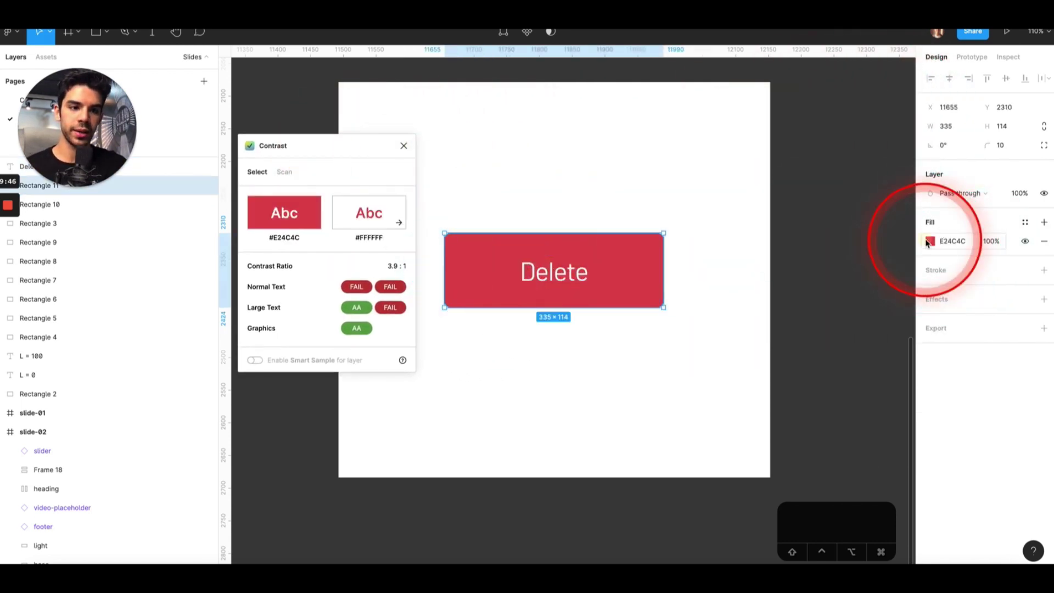
{"action": "left_click", "coordinate": [791, 448]}
- Switch the fill picker to HSL values and set the hue to 360
{"action": "left_click", "coordinate": [805, 460]}
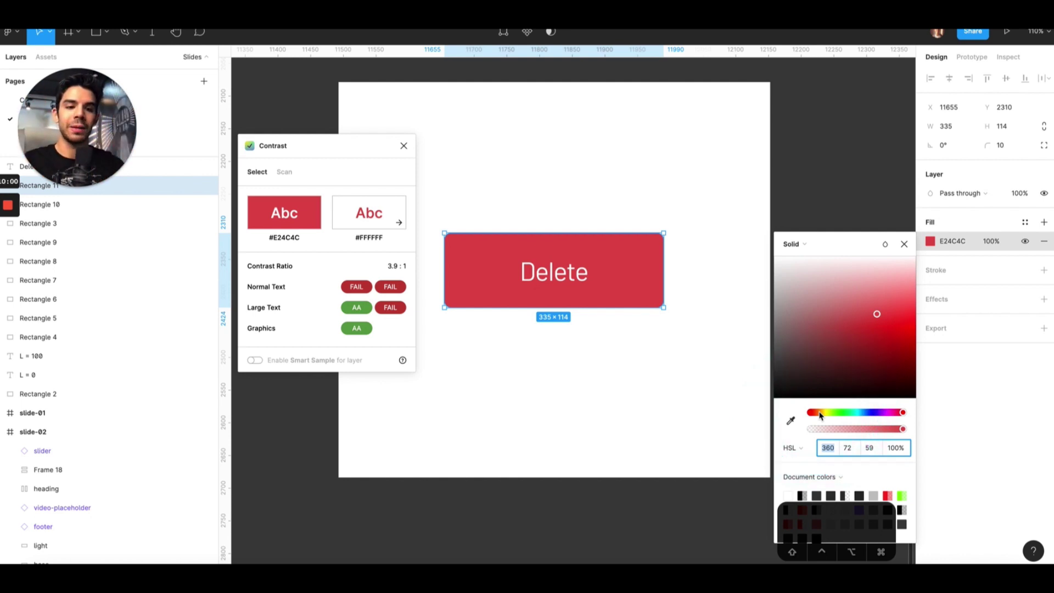
{"action": "left_click_drag", "start_coordinate": [821, 416], "coordinate": [790, 418]}
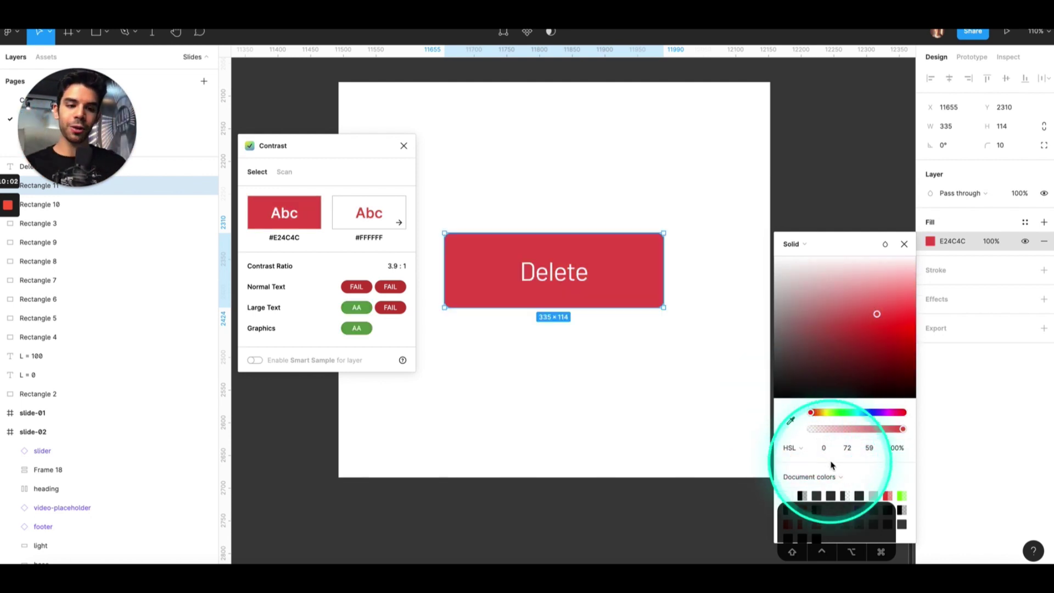
{"action": "left_click", "coordinate": [827, 449]}
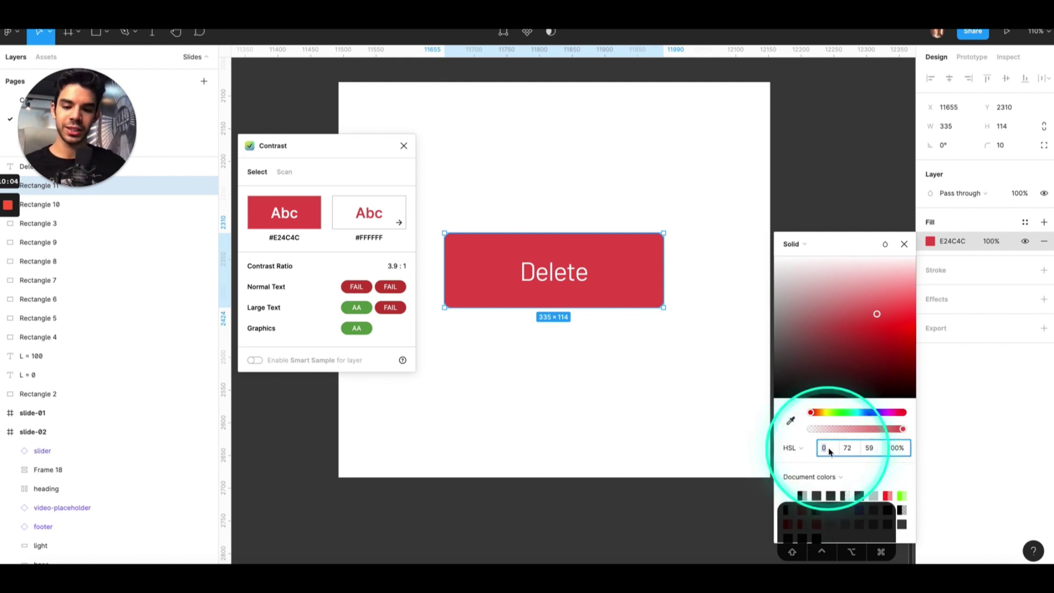
{"action": "type", "text": "360"}
{"action": "key", "text": "Return"}
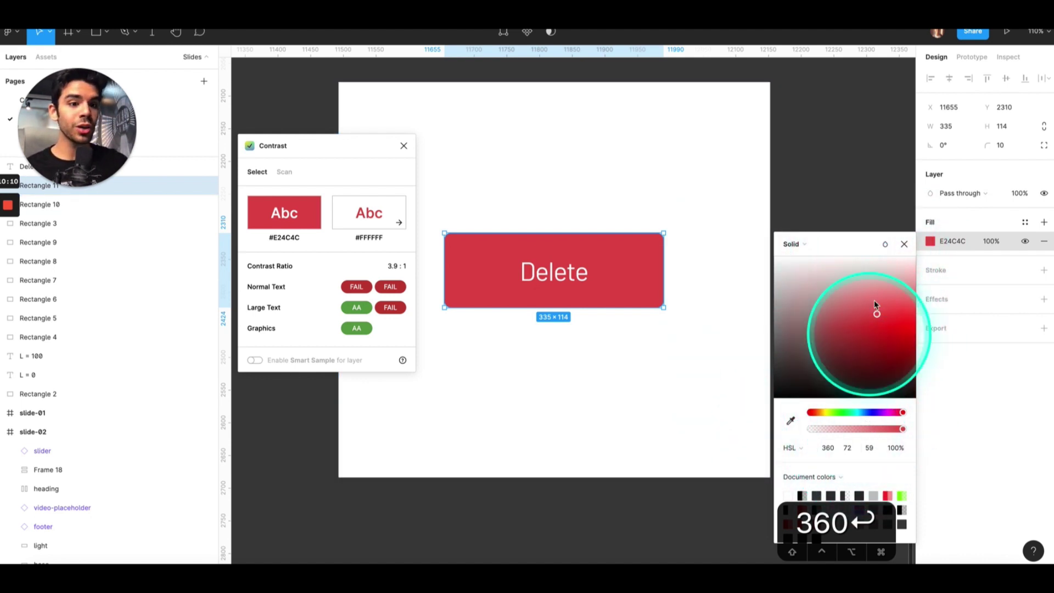
- Swing the fill's saturation between 0 and 90, settling at 70
{"action": "left_click", "coordinate": [791, 448]}
{"action": "left_click", "coordinate": [796, 420]}
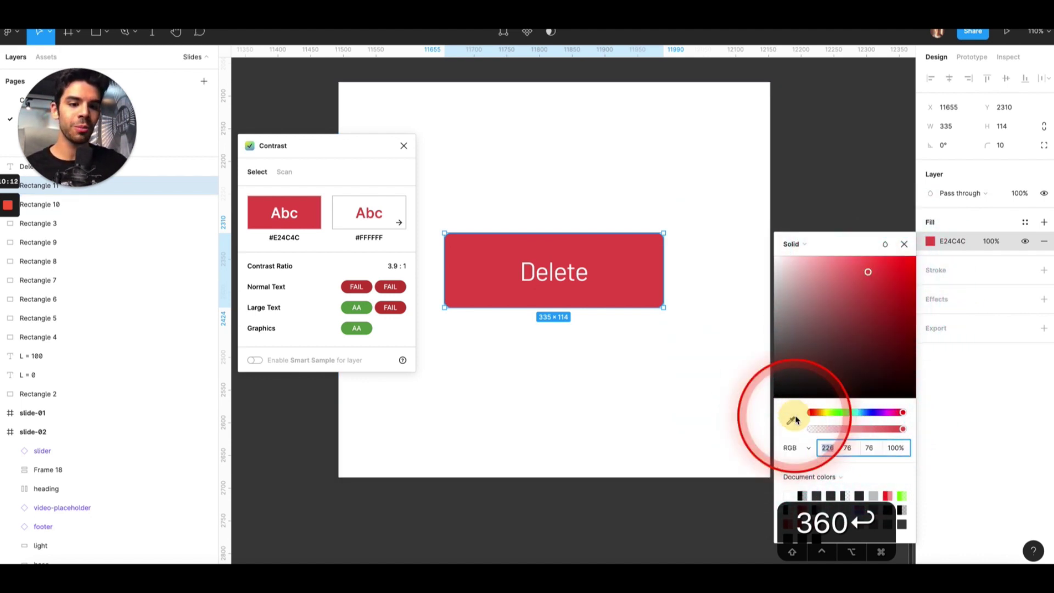
{"action": "left_click", "coordinate": [793, 447]}
{"action": "left_click", "coordinate": [791, 468]}
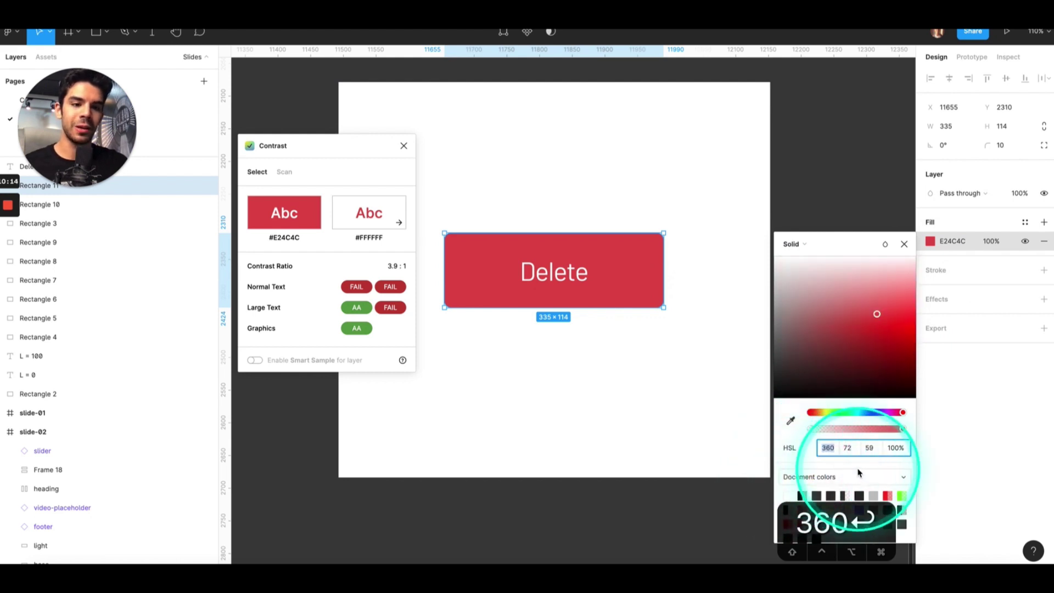
{"action": "left_click", "coordinate": [848, 449]}
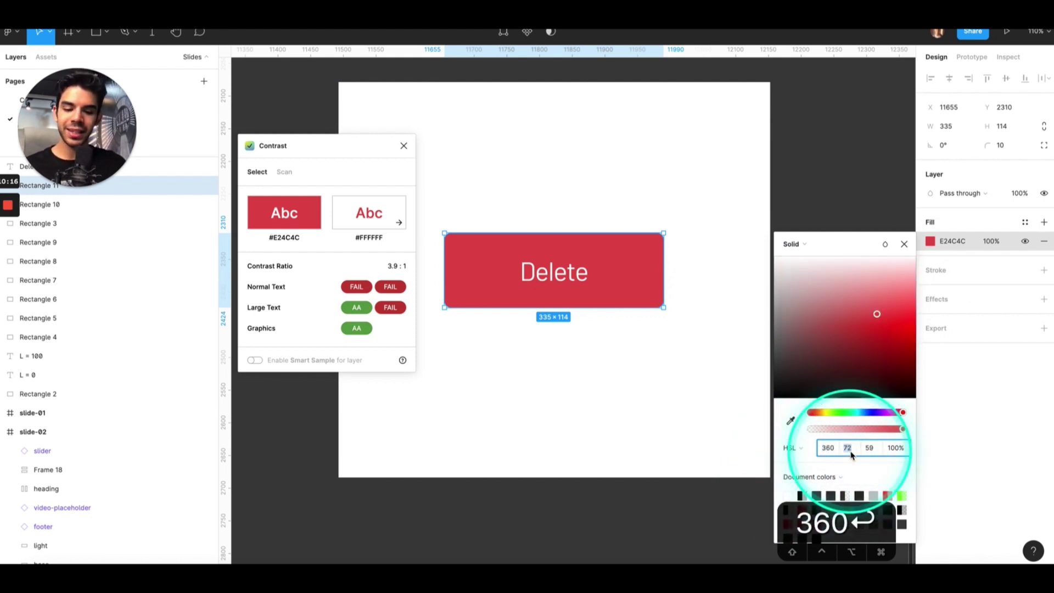
{"action": "key", "text": "shift+Up"}
{"action": "key", "text": "shift+Up"}
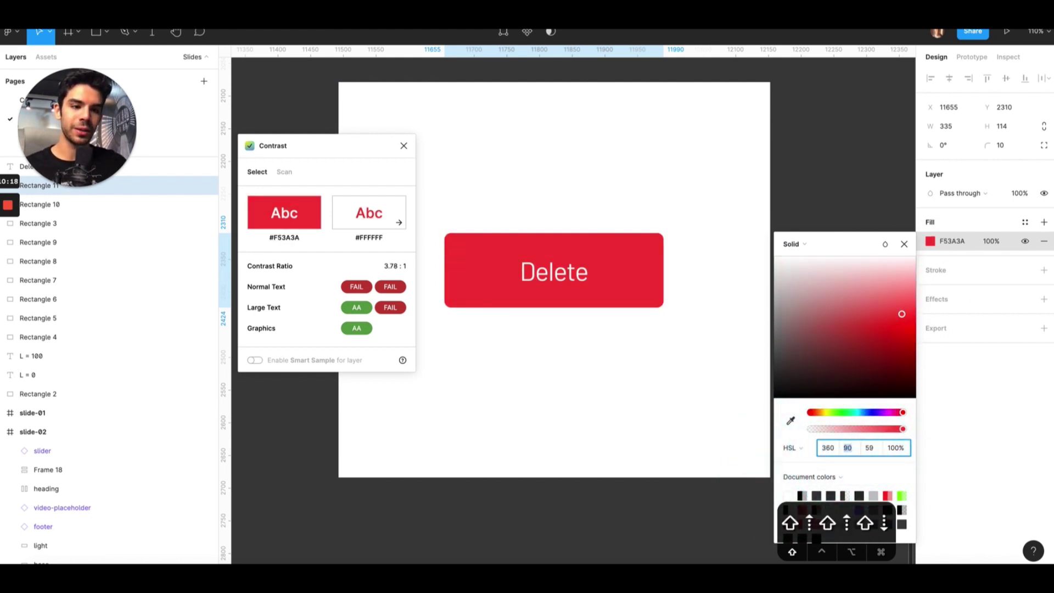
{"action": "key", "text": "shift+Down"}
{"action": "key", "text": "shift+Down"}
{"action": "key", "text": "shift+Down"}
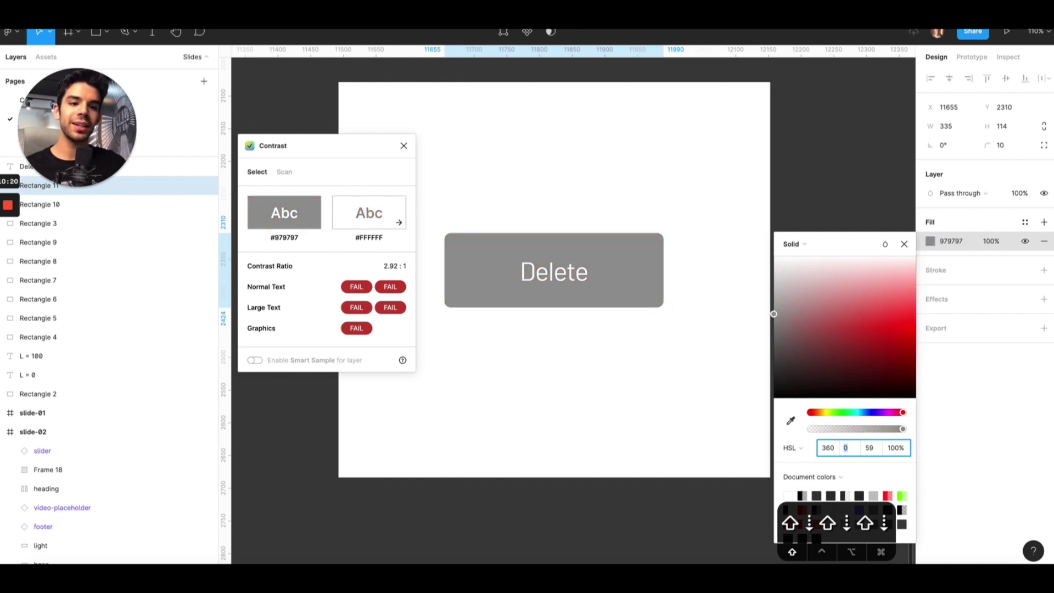
{"action": "key", "text": "shift+Up"}
{"action": "key", "text": "shift+Up"}
{"action": "key", "text": "shift+Up"}
{"action": "key", "text": "shift+Up"}
{"action": "key", "text": "shift+Up"}
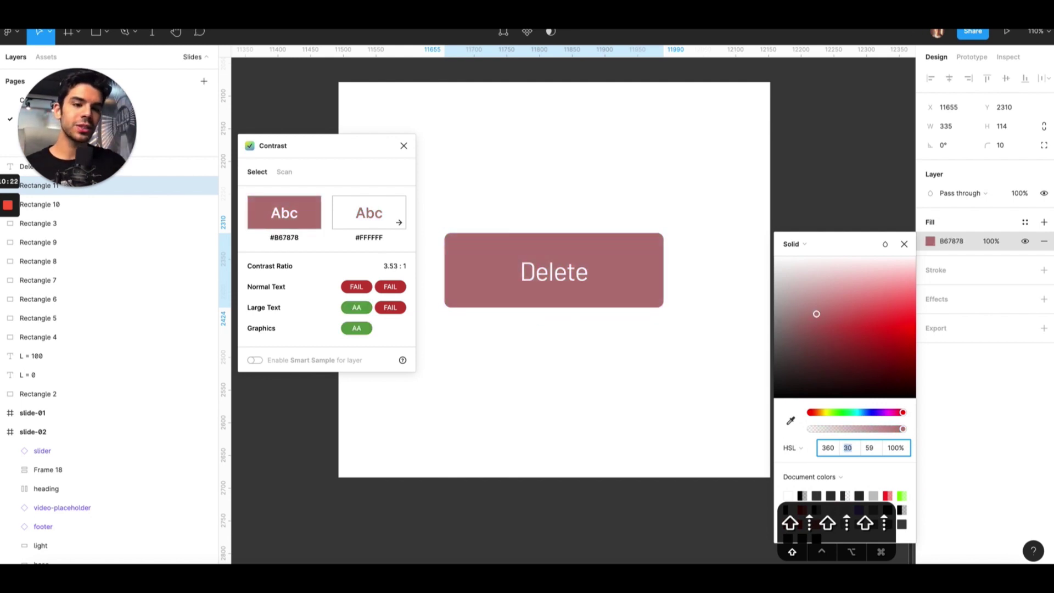
{"action": "key", "text": "shift+Down"}
{"action": "key", "text": "shift+Down"}
{"action": "key", "text": "shift+Down"}
{"action": "key", "text": "shift+Down"}
{"action": "key", "text": "shift+Down"}
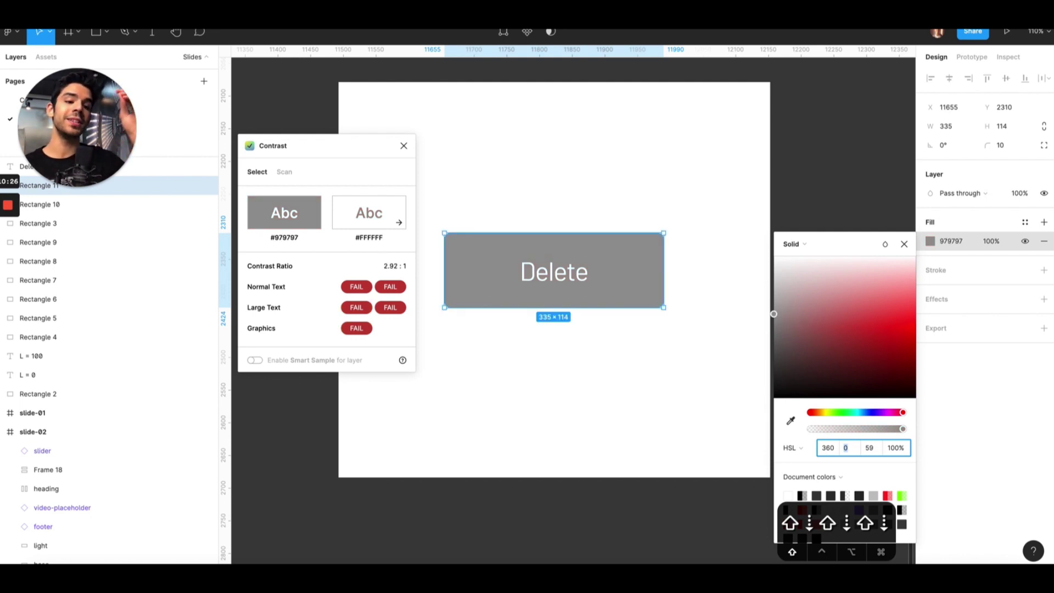
{"action": "key", "text": "shift+Up"}
{"action": "key", "text": "shift+Up"}
{"action": "key", "text": "shift+Up"}
{"action": "key", "text": "shift+Up"}
{"action": "key", "text": "shift+Up"}
{"action": "key", "text": "shift+Up"}
{"action": "key", "text": "shift+Up"}
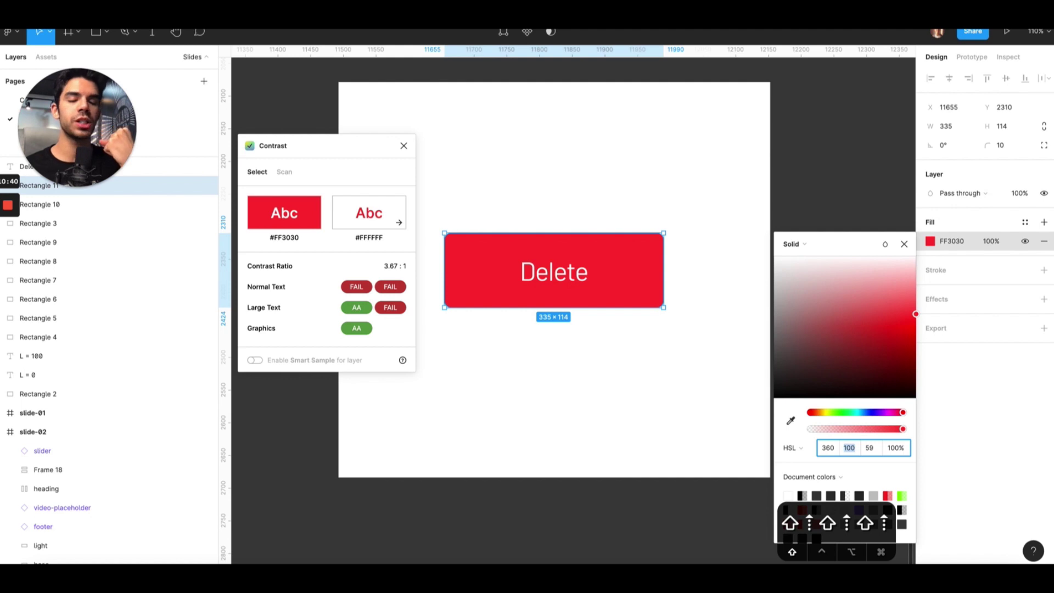
- Push lightness to 100 for white, then down to 0 for pure black 000000
{"action": "left_click", "coordinate": [870, 448]}
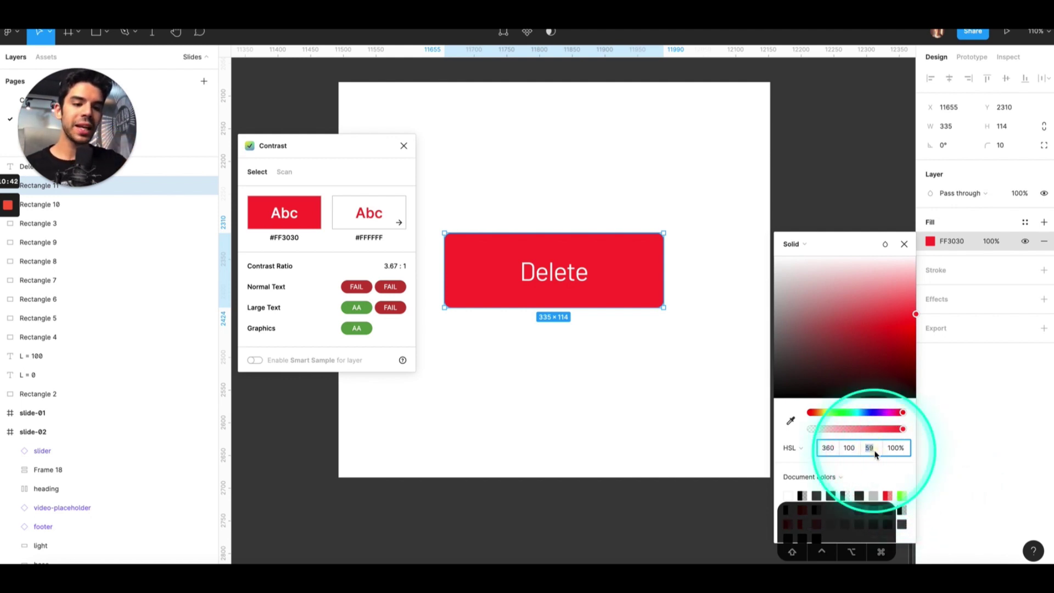
{"action": "key", "text": "shift+Up"}
{"action": "key", "text": "shift+Up"}
{"action": "key", "text": "shift+Up"}
{"action": "key", "text": "shift+Up"}
{"action": "key", "text": "shift+Up"}
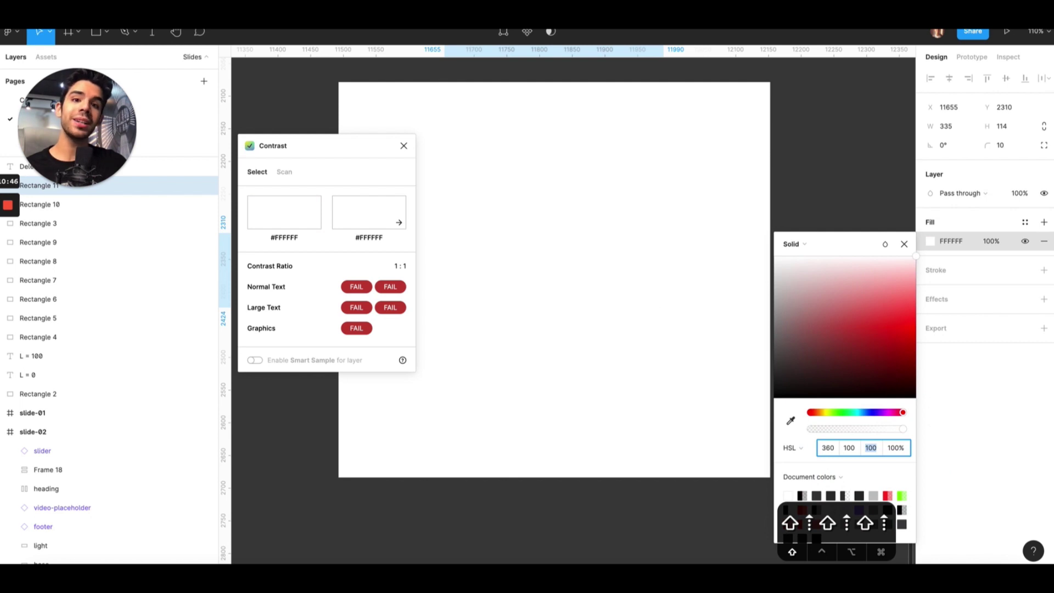
{"action": "key", "text": "shift+Down"}
{"action": "key", "text": "shift+Down"}
{"action": "key", "text": "shift+Down"}
{"action": "key", "text": "shift+Down"}
{"action": "key", "text": "shift+Down"}
{"action": "key", "text": "shift+Down"}
{"action": "key", "text": "shift+Down"}
{"action": "key", "text": "shift+Down"}
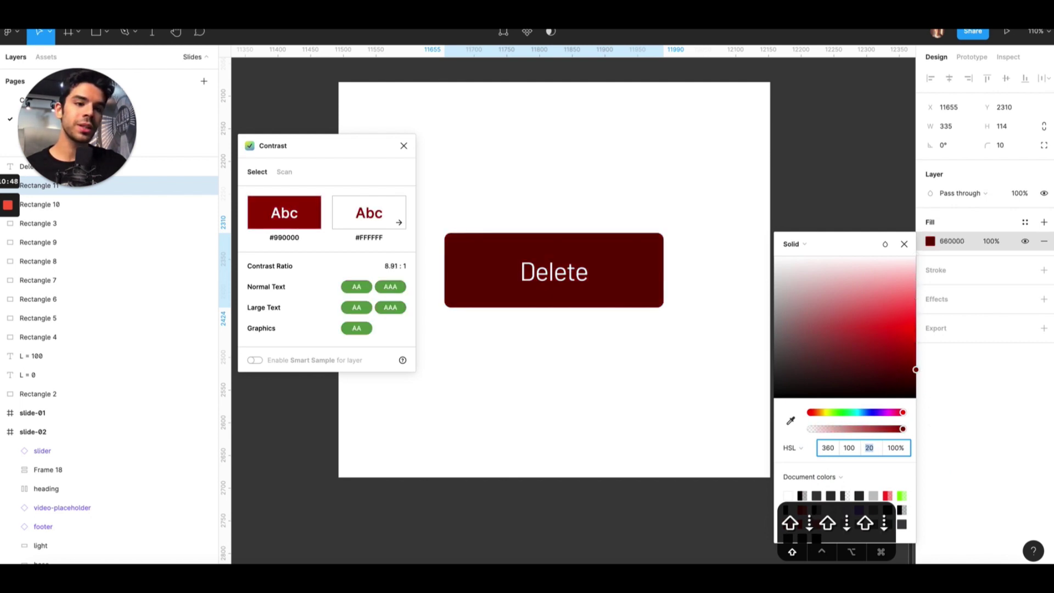
{"action": "key", "text": "shift+Down"}
{"action": "key", "text": "shift+Down"}
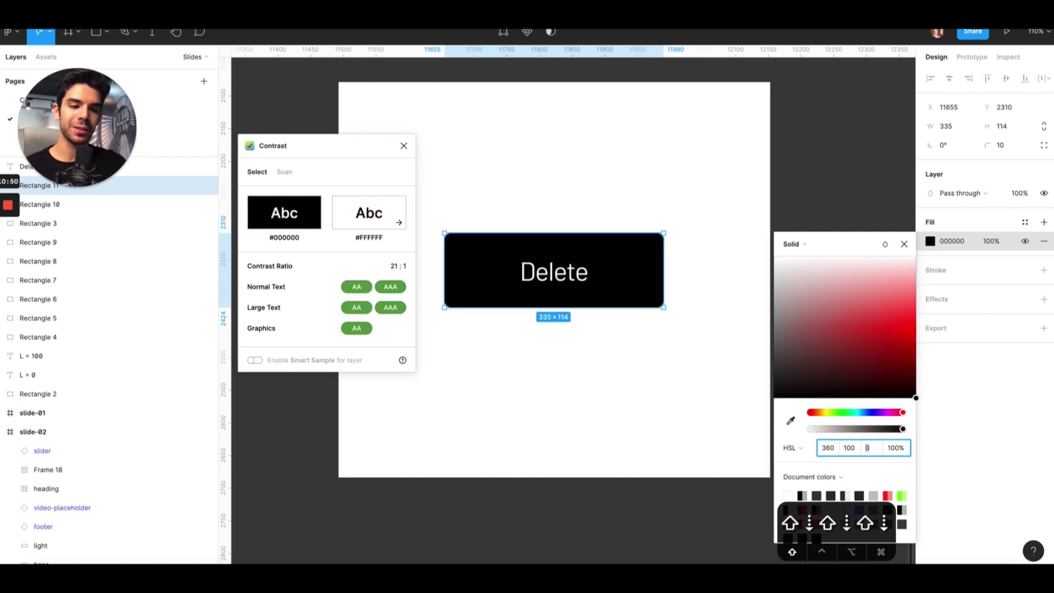
- Undo back to the red fill and step the hex value down to CD4343
{"action": "key", "text": "super+z"}
{"action": "key", "text": "super+z"}
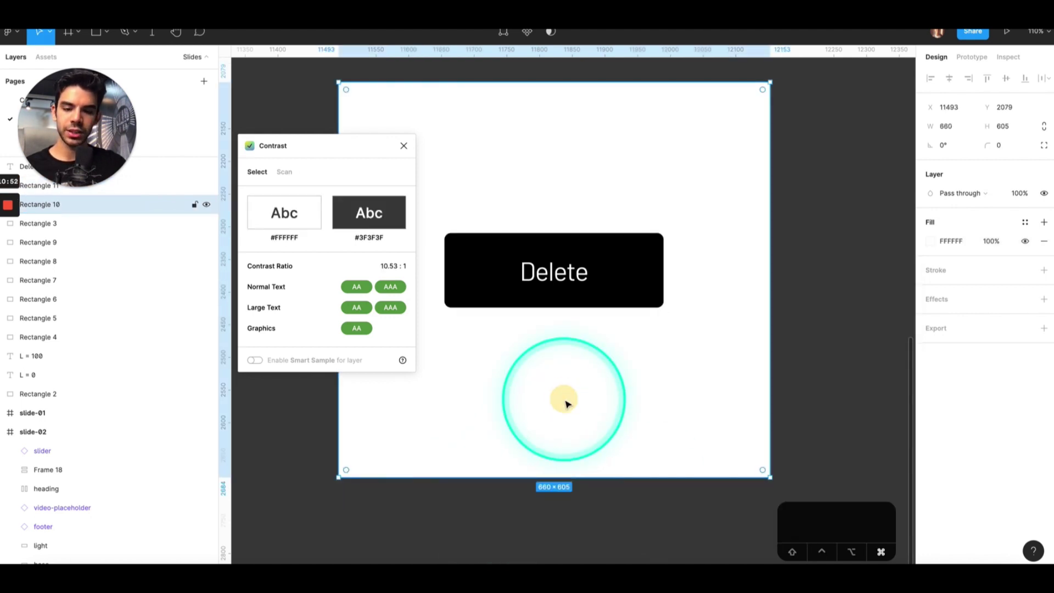
{"action": "key", "text": "super+z"}
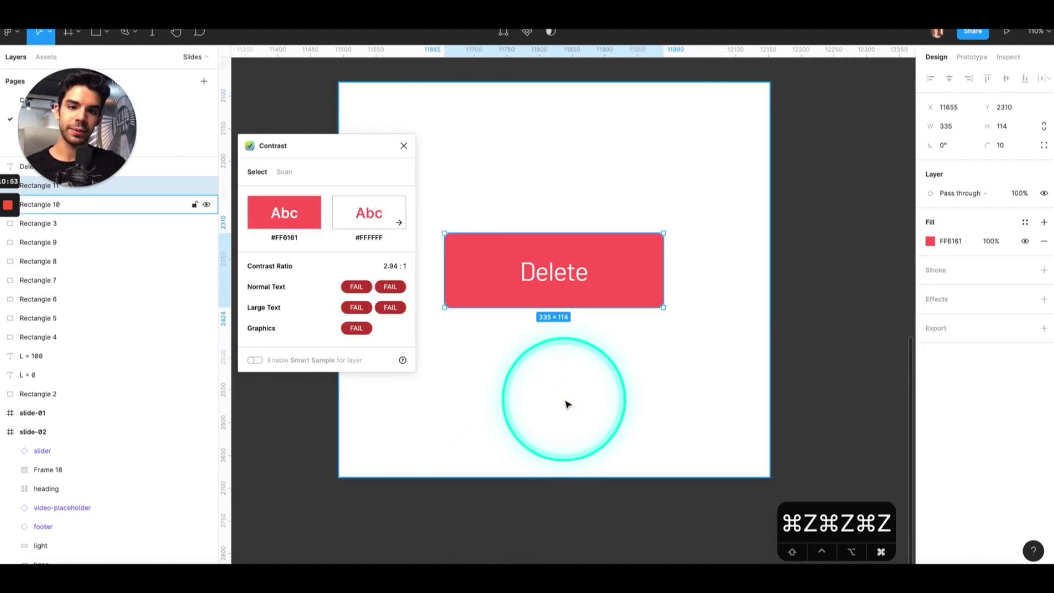
{"action": "left_click", "coordinate": [939, 244]}
{"action": "key", "text": "shift+Up"}
{"action": "key", "text": "shift+Up"}
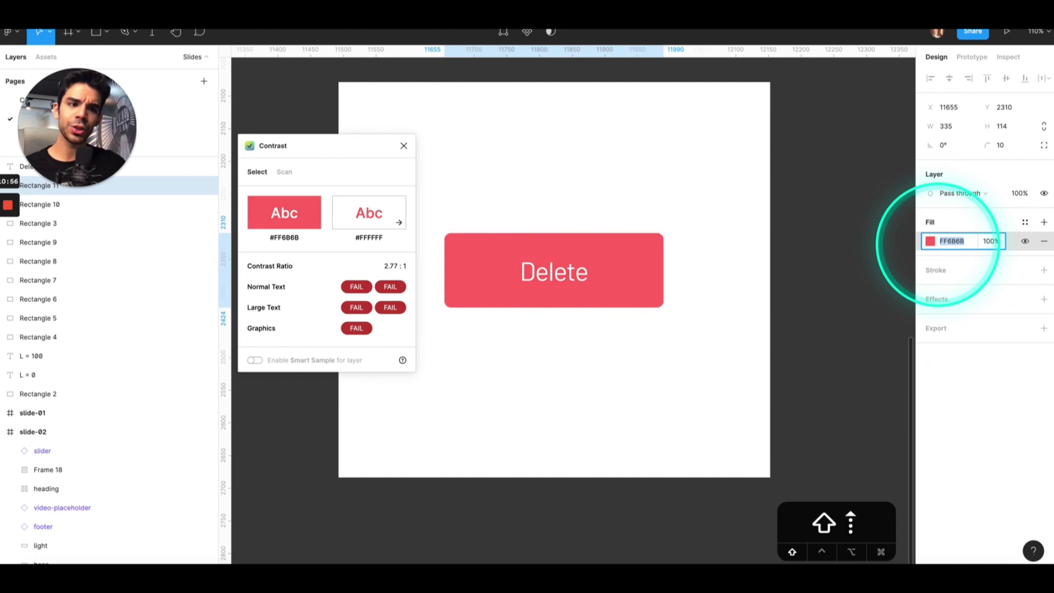
{"action": "key", "text": "shift+Down"}
{"action": "key", "text": "shift+Down"}
{"action": "key", "text": "shift+Down"}
{"action": "key", "text": "shift+Down"}
{"action": "key", "text": "shift+Down"}
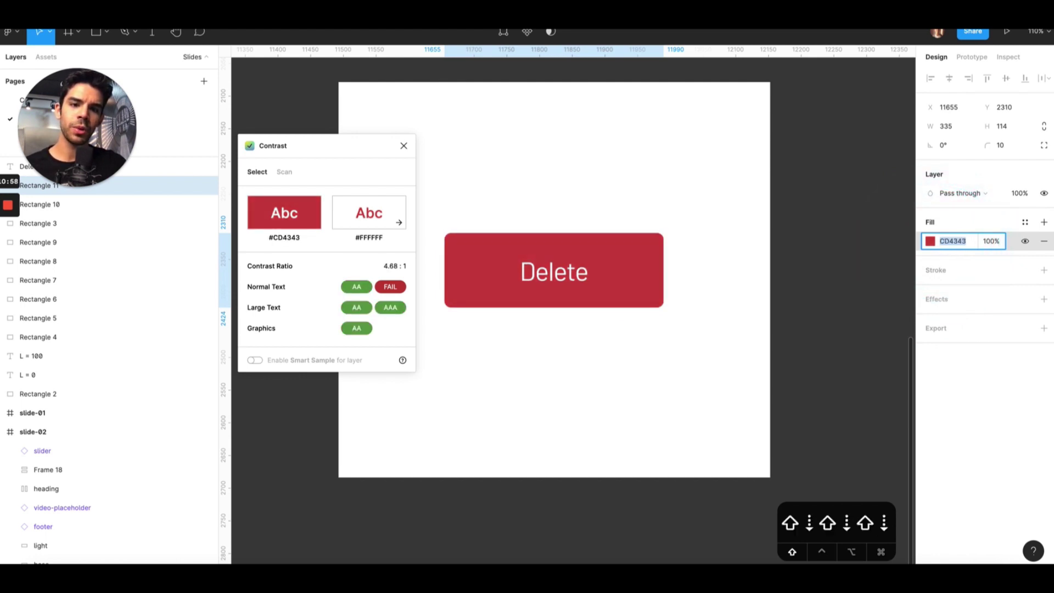
- Try HSL saturation values between 38 and 78, leaving it at 58
{"action": "left_click", "coordinate": [930, 241]}
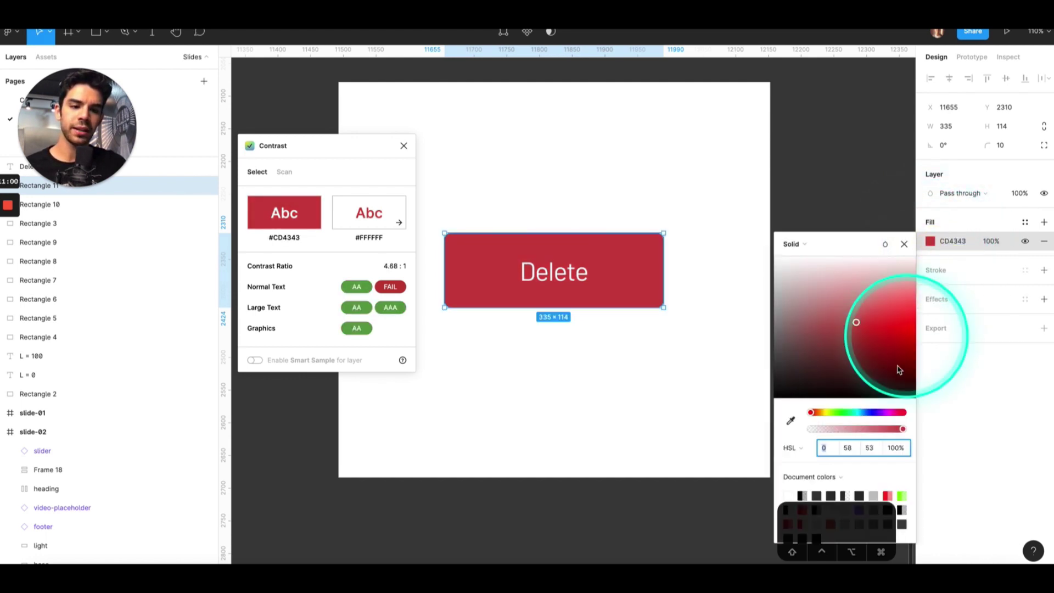
{"action": "left_click", "coordinate": [829, 452]}
{"action": "left_click", "coordinate": [848, 448]}
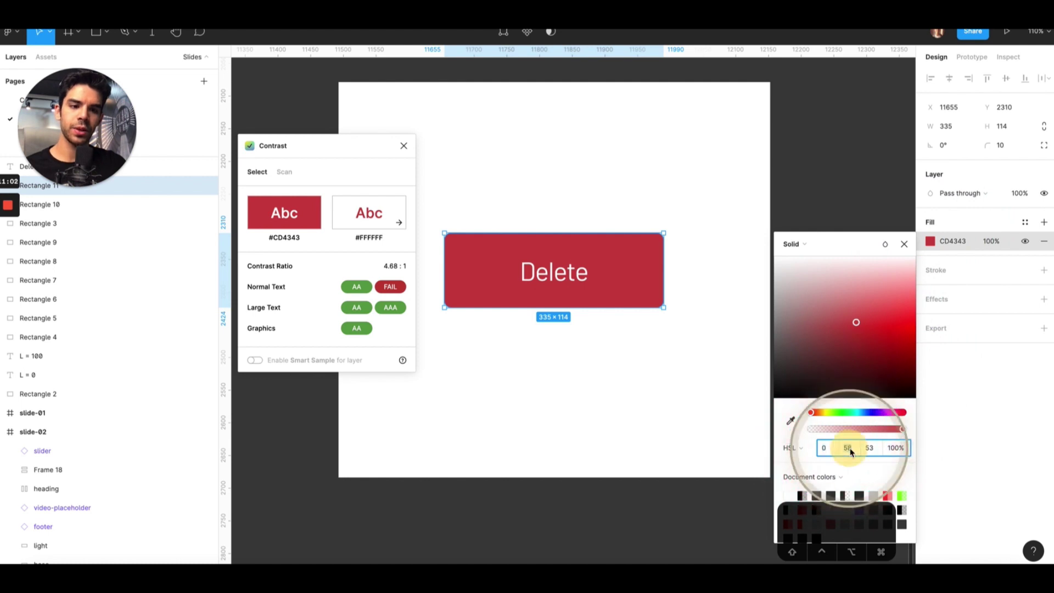
{"action": "key", "text": "shift+Up"}
{"action": "key", "text": "shift+Up"}
{"action": "key", "text": "shift+Down"}
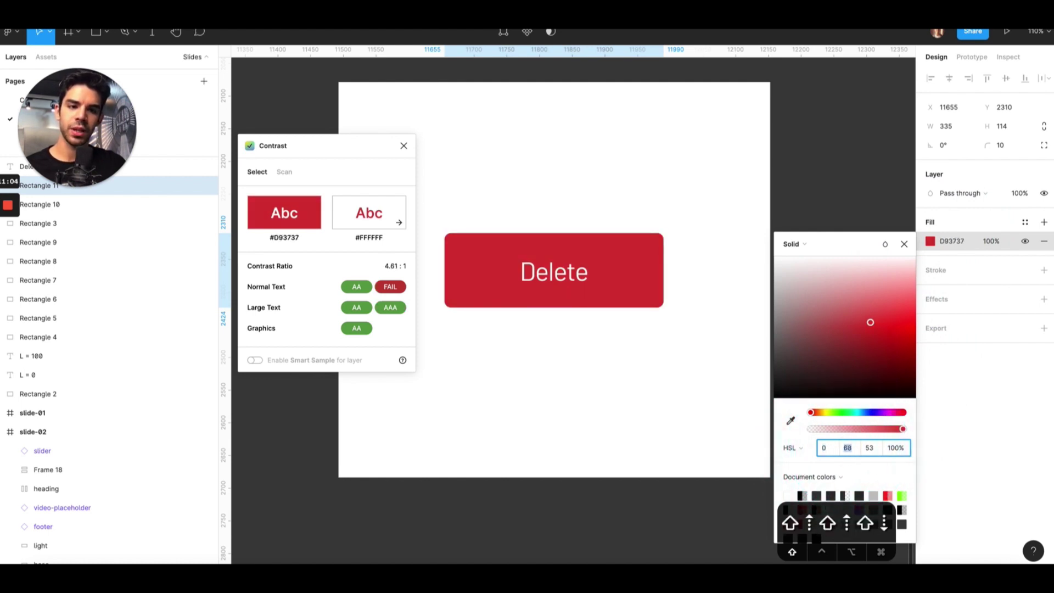
{"action": "key", "text": "shift+Down"}
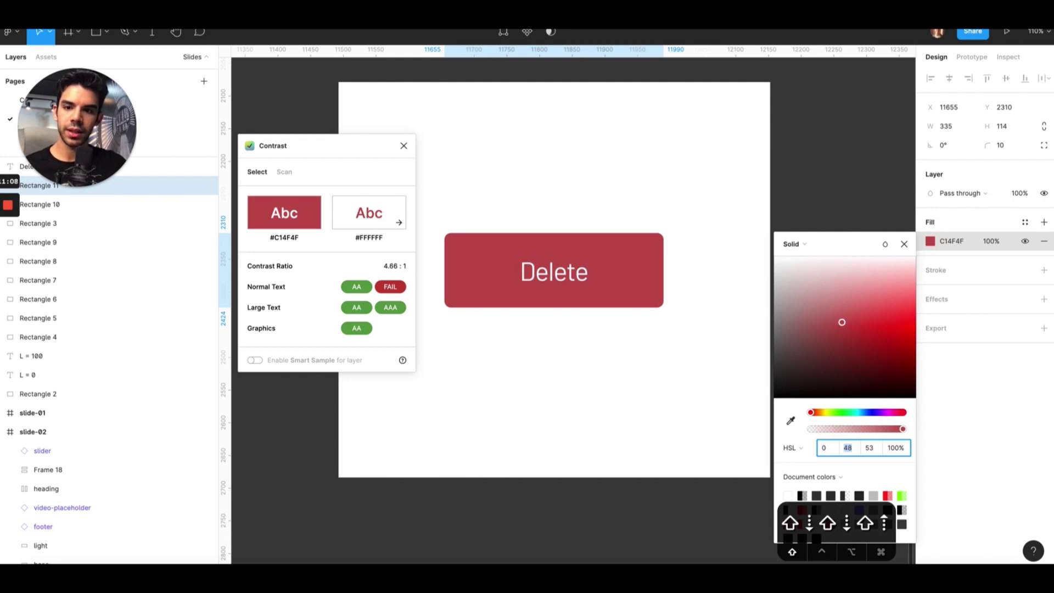
{"action": "key", "text": "shift+Down"}
{"action": "key", "text": "shift+Up"}
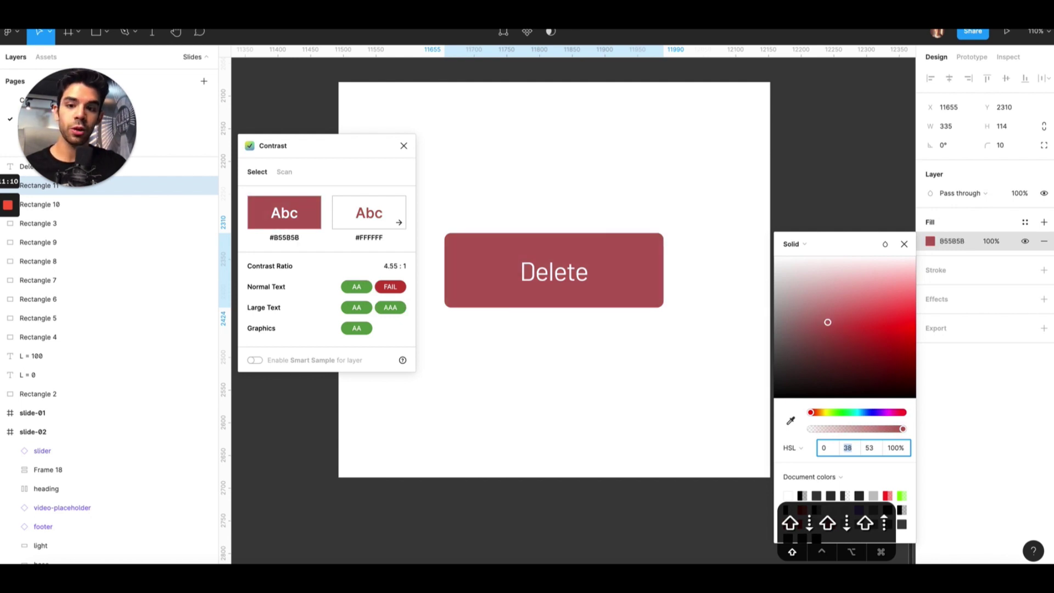
{"action": "key", "text": "shift+Down"}
{"action": "key", "text": "shift+Up"}
{"action": "key", "text": "shift+Up"}
{"action": "key", "text": "shift+Up"}
{"action": "key", "text": "shift+Up"}
{"action": "key", "text": "shift+Up"}
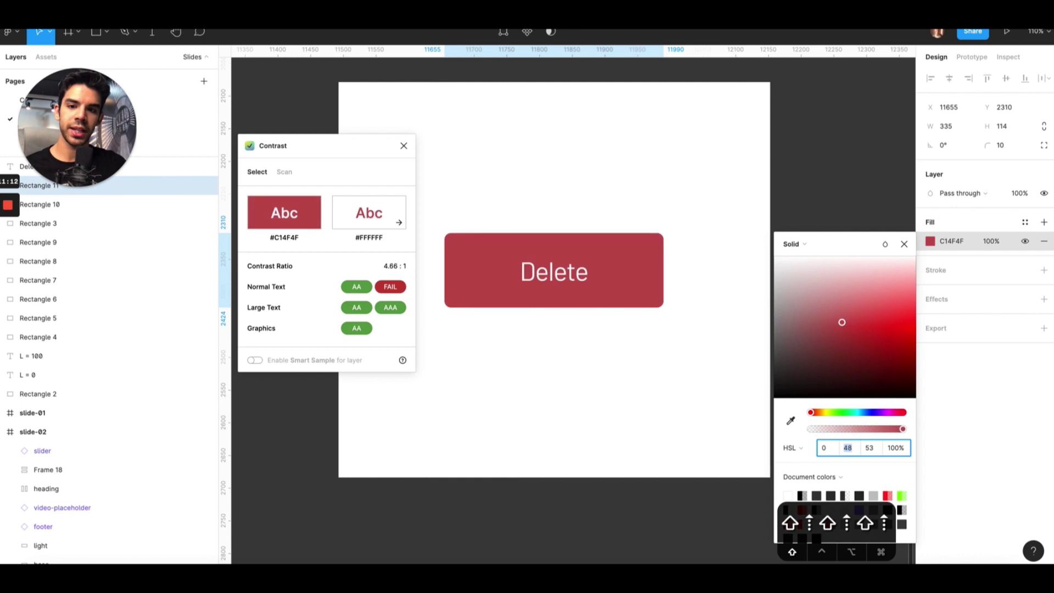
{"action": "key", "text": "shift+Down"}
{"action": "key", "text": "shift+Down"}
- Lower the fill's lightness to 33 for dark red 852323
{"action": "left_click", "coordinate": [877, 448]}
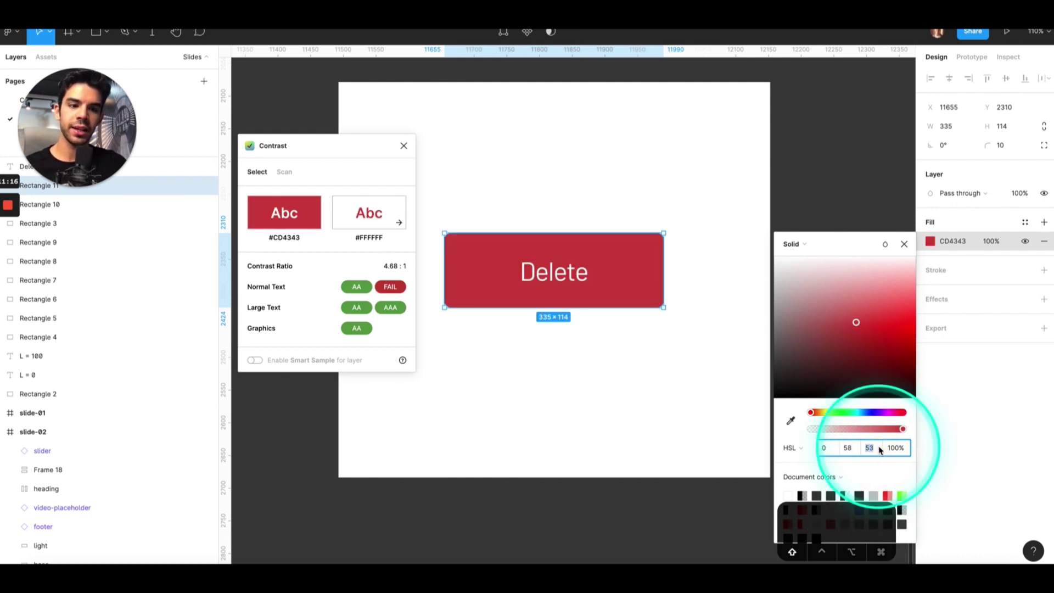
{"action": "key", "text": "shift+Up"}
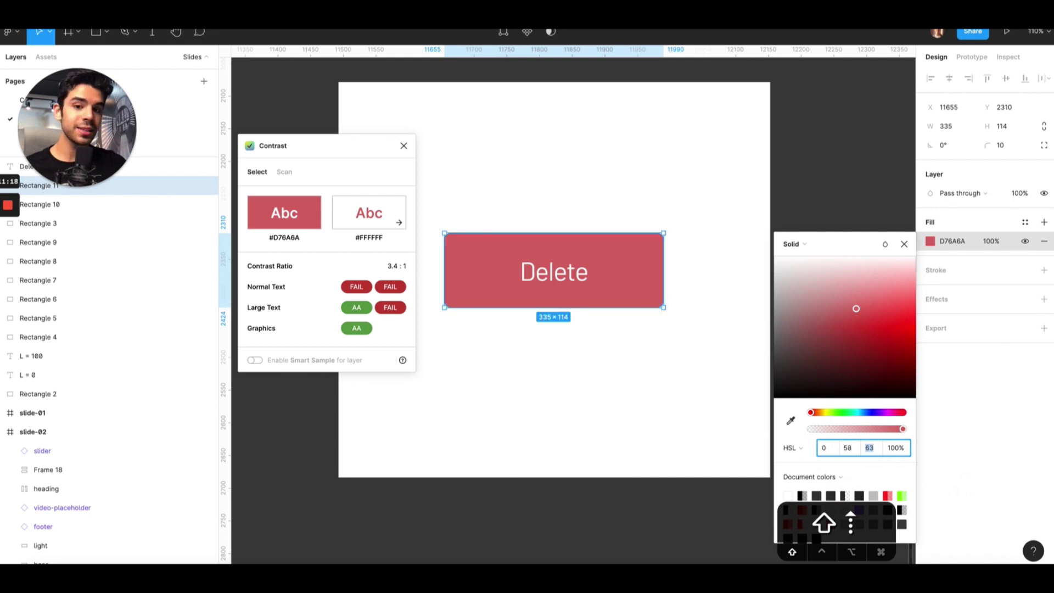
{"action": "key", "text": "shift+Down"}
{"action": "key", "text": "shift+Down"}
{"action": "key", "text": "shift+Down"}
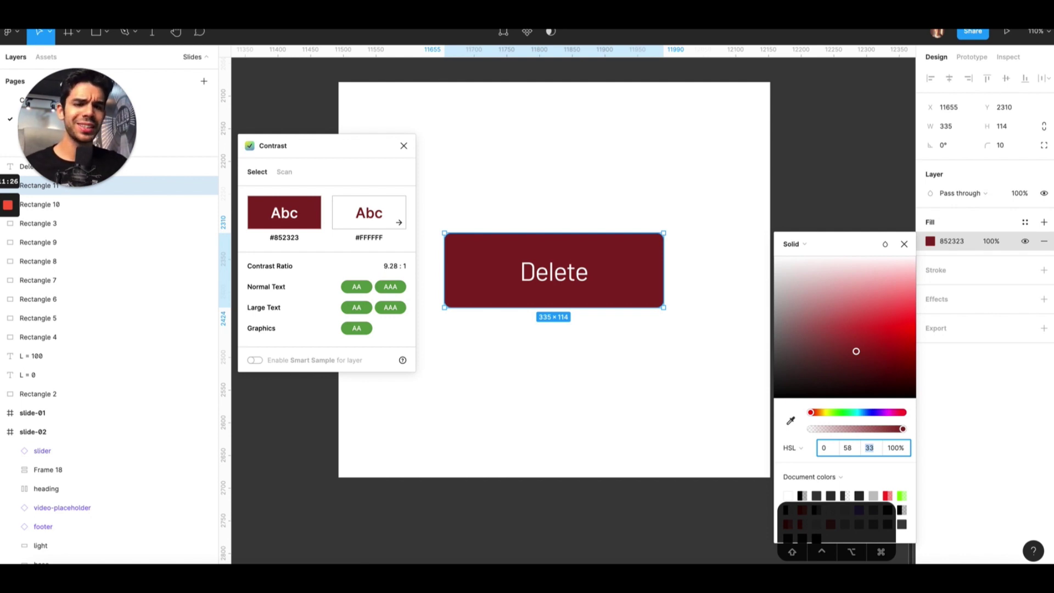
- Change the button fill to green 0BB24E (hue 144) and select the Delete label to check contrast
{"action": "left_click_drag", "start_coordinate": [812, 413], "coordinate": [961, 418]}
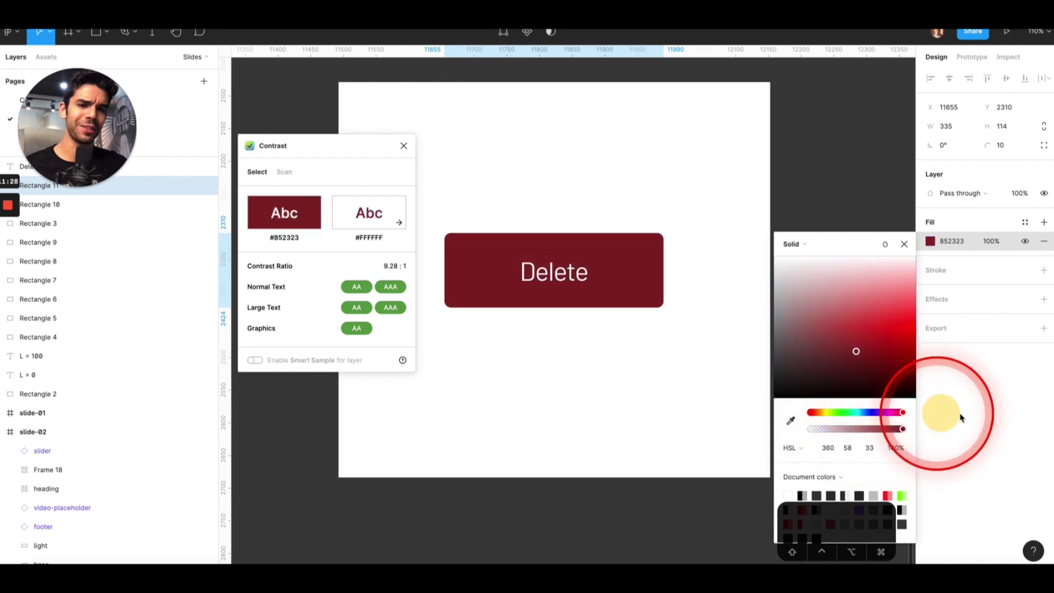
{"action": "left_click_drag", "start_coordinate": [868, 351], "coordinate": [902, 350]}
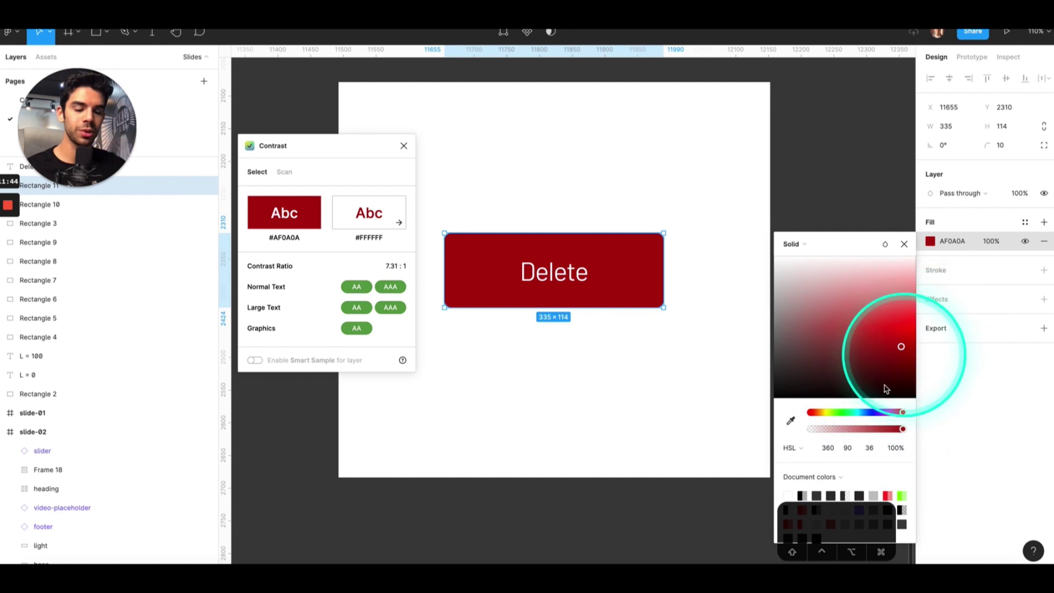
{"action": "left_click", "coordinate": [852, 412]}
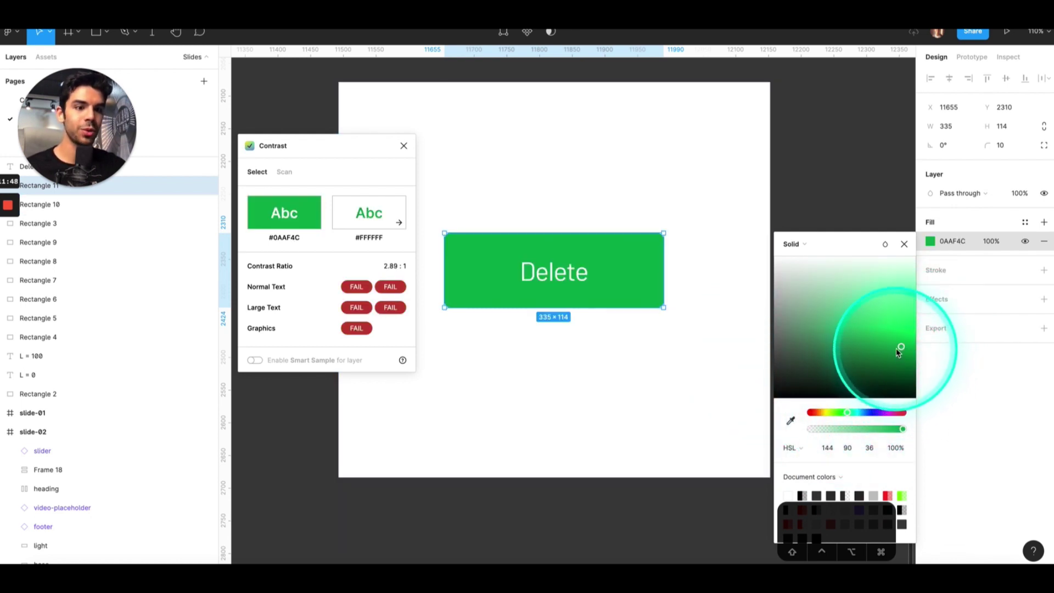
{"action": "mouse_move", "coordinate": [898, 352]}
{"action": "left_mouse_down"}
{"action": "mouse_move", "coordinate": [882, 338]}
{"action": "mouse_move", "coordinate": [881, 367]}
{"action": "mouse_move", "coordinate": [902, 355]}
{"action": "mouse_move", "coordinate": [899, 346]}
{"action": "left_mouse_up"}
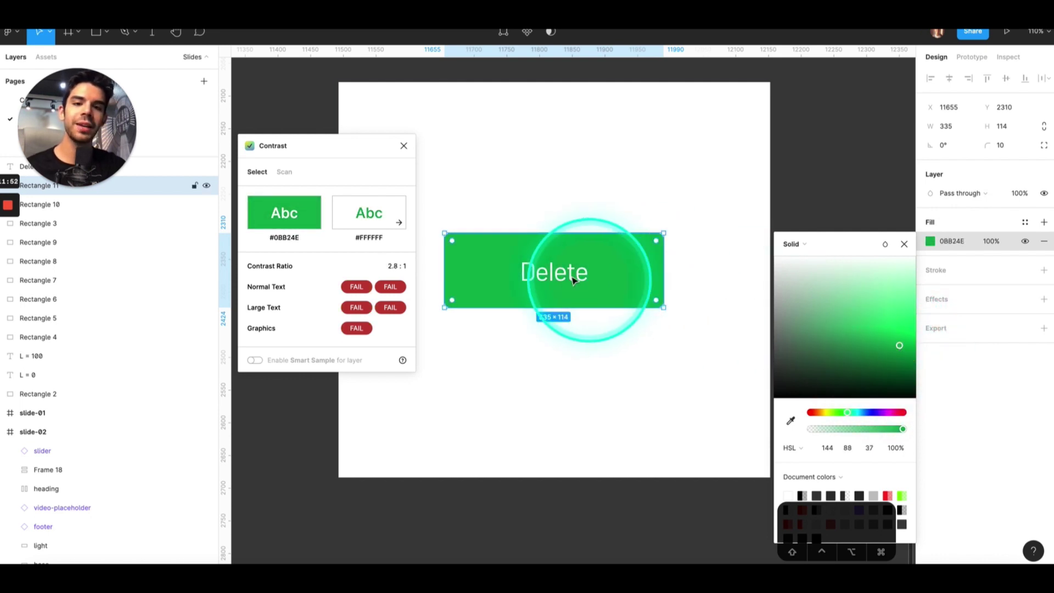
{"action": "left_click", "coordinate": [541, 272]}
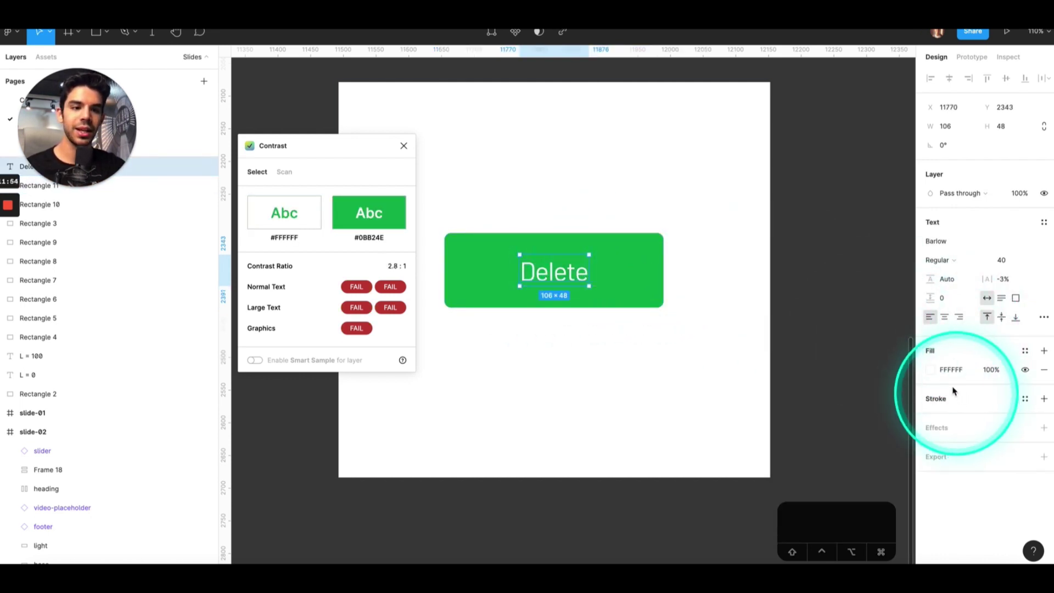
- Set the Delete label's fill to pure black 000000
{"action": "left_click", "coordinate": [930, 369]}
{"action": "left_click_drag", "start_coordinate": [862, 360], "coordinate": [748, 473]}
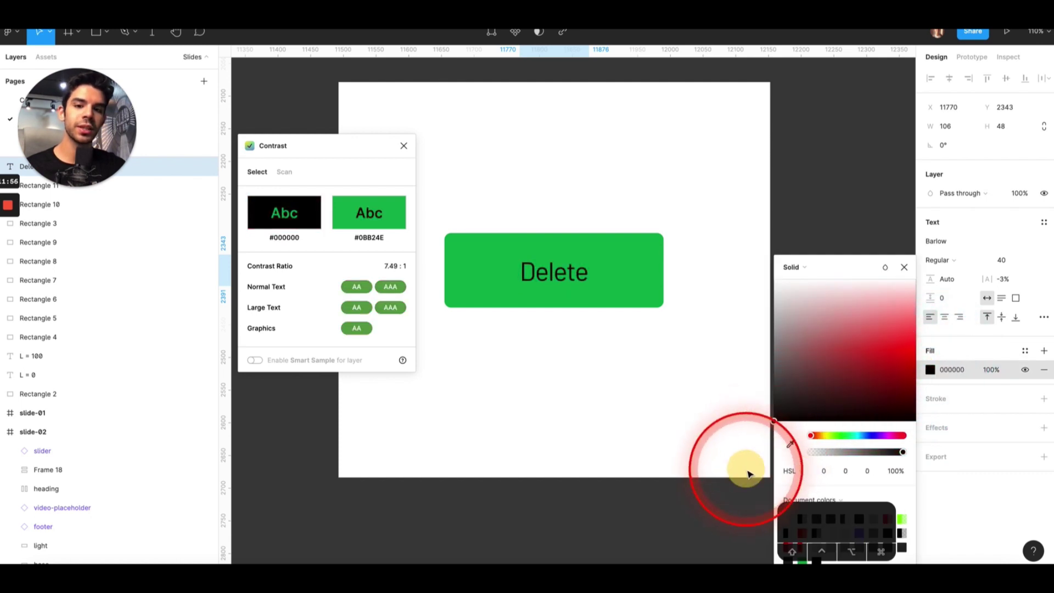
{"action": "left_click", "coordinate": [905, 267]}
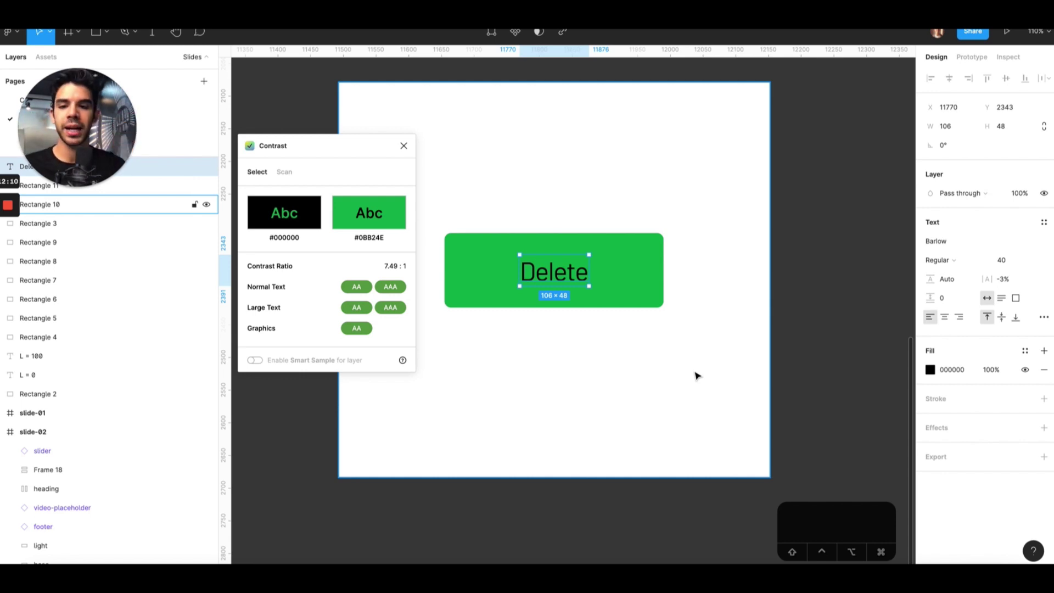
- Select the green Delete button and delete it
{"action": "scroll", "coordinate": [695, 375], "scroll_direction": "down", "scroll_amount": 2}
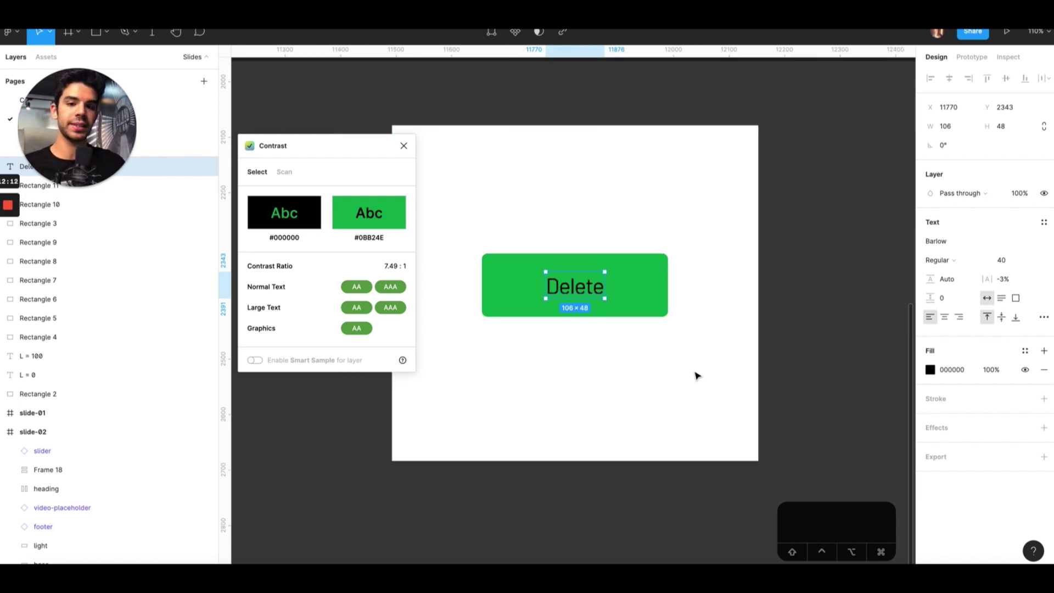
{"action": "left_click", "coordinate": [688, 363]}
{"action": "double_click", "coordinate": [582, 285]}
{"action": "left_click", "coordinate": [622, 286]}
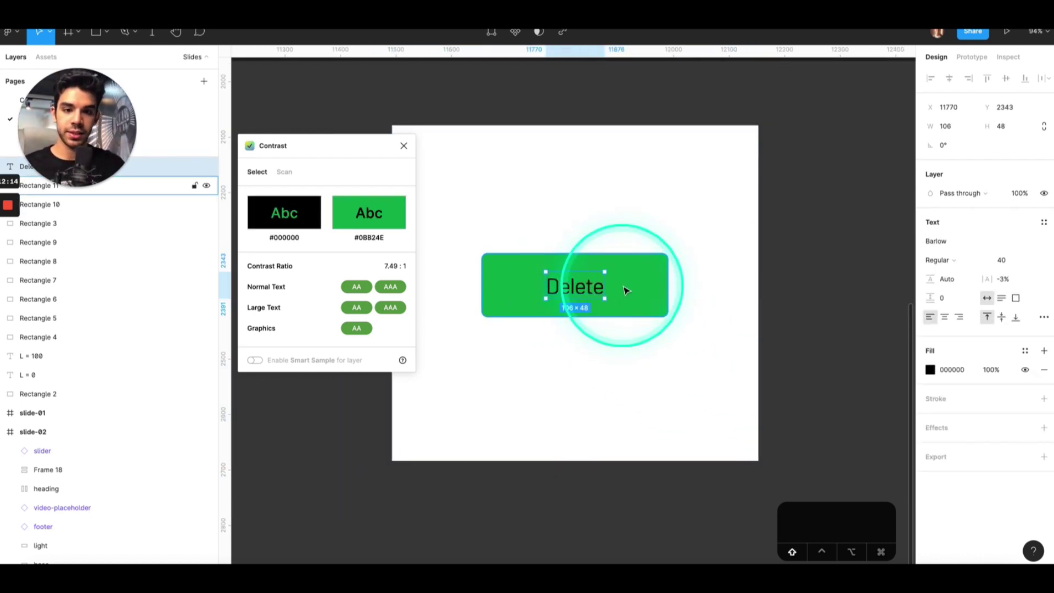
{"action": "key", "text": "BackSpace"}
- Close the Contrast plugin and delete the white backing frame
{"action": "left_click", "coordinate": [404, 147]}
{"action": "left_click", "coordinate": [520, 207]}
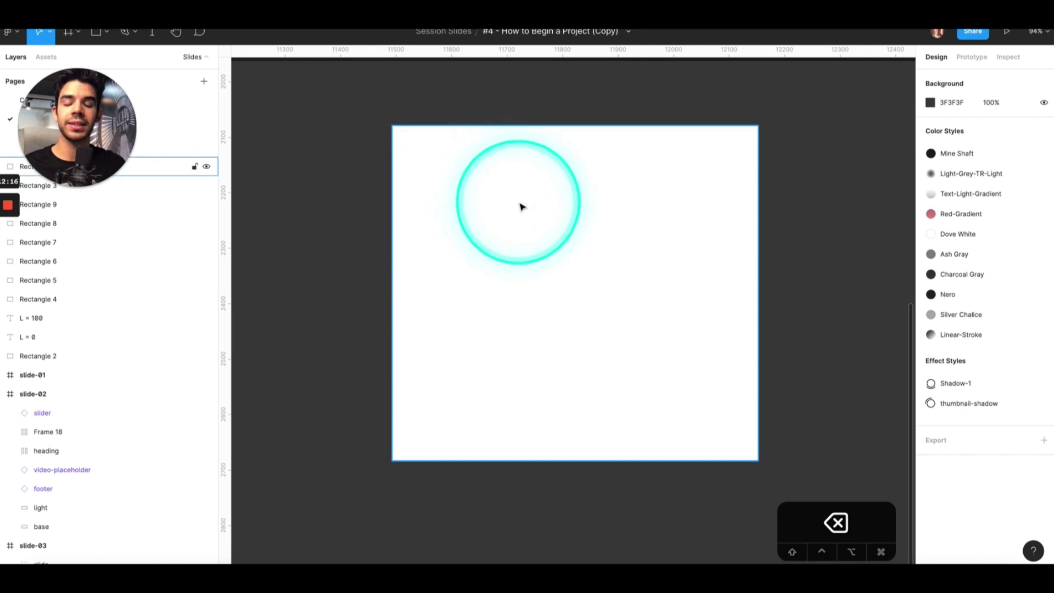
{"action": "scroll", "coordinate": [520, 207], "scroll_direction": "down", "scroll_amount": 3}
{"action": "key", "text": "BackSpace"}
{"action": "scroll", "coordinate": [520, 208], "scroll_direction": "up", "scroll_amount": 5}
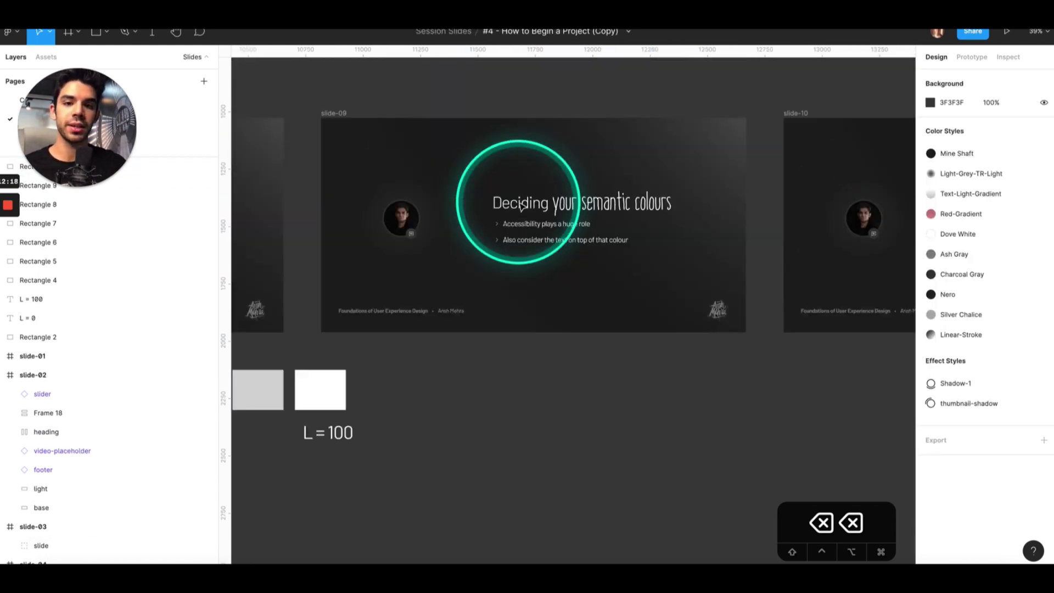
{"action": "scroll", "coordinate": [591, 214], "scroll_direction": "up", "scroll_amount": 2}
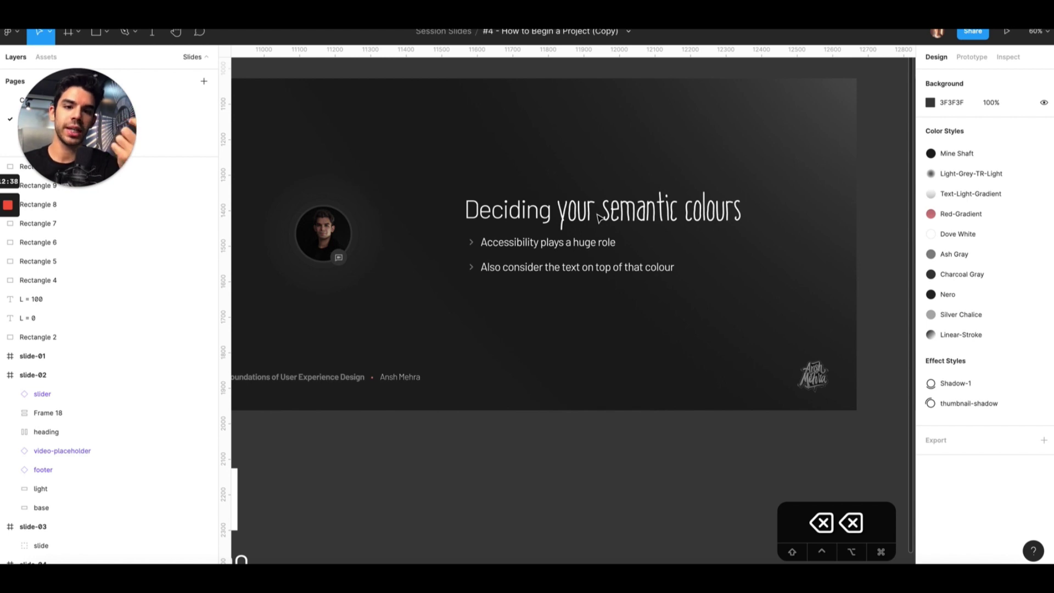
{"action": "scroll", "coordinate": [599, 218], "scroll_direction": "down", "scroll_amount": 3}
{"action": "scroll", "coordinate": [439, 220], "scroll_direction": "right", "scroll_amount": 10}
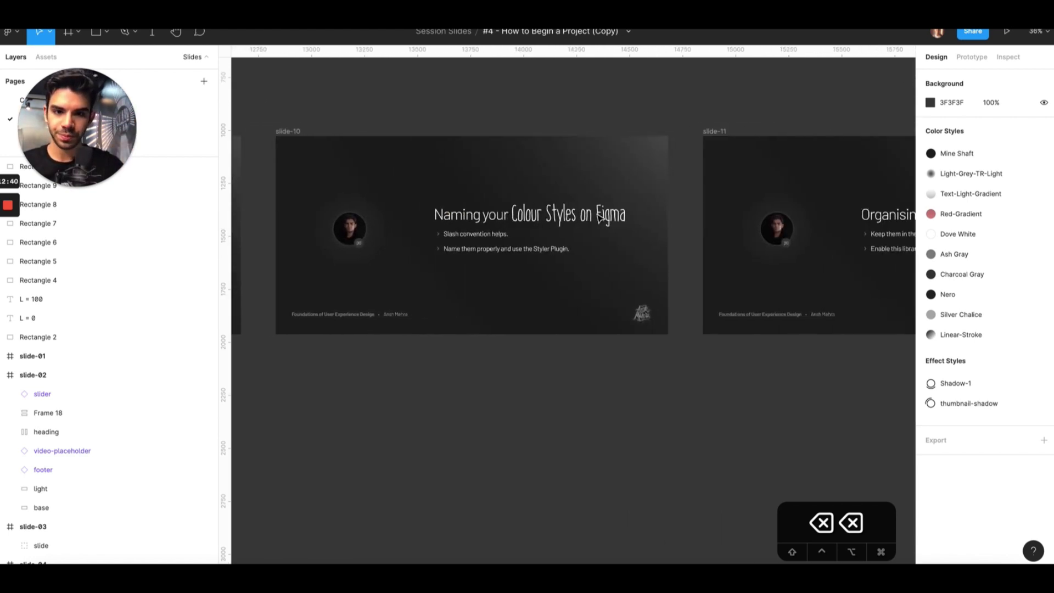
{"action": "left_click", "coordinate": [298, 85]}
{"action": "left_click", "coordinate": [321, 118]}
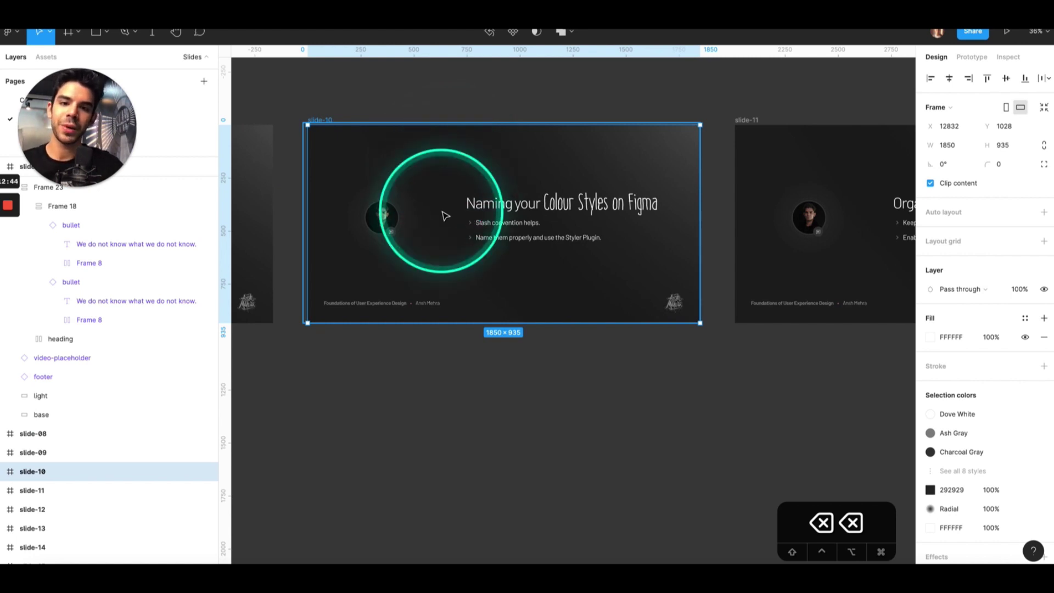
{"action": "scroll", "coordinate": [445, 215], "scroll_direction": "up", "scroll_amount": 5}
{"action": "scroll", "coordinate": [446, 216], "scroll_direction": "down", "scroll_amount": 5}
{"action": "scroll", "coordinate": [446, 216], "scroll_direction": "left", "scroll_amount": 10}
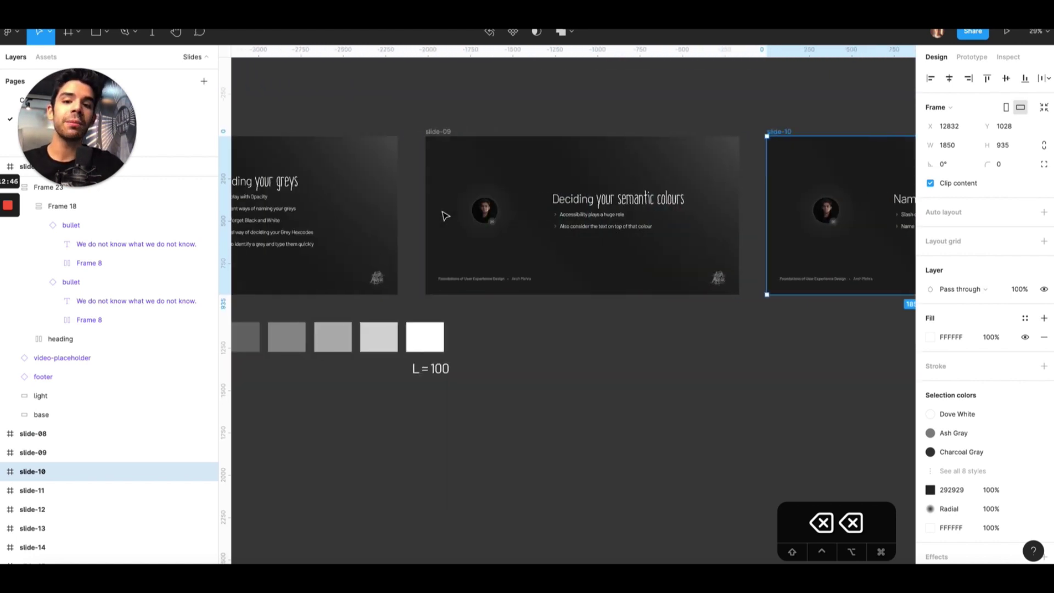
{"action": "scroll", "coordinate": [446, 216], "scroll_direction": "down", "scroll_amount": 5}
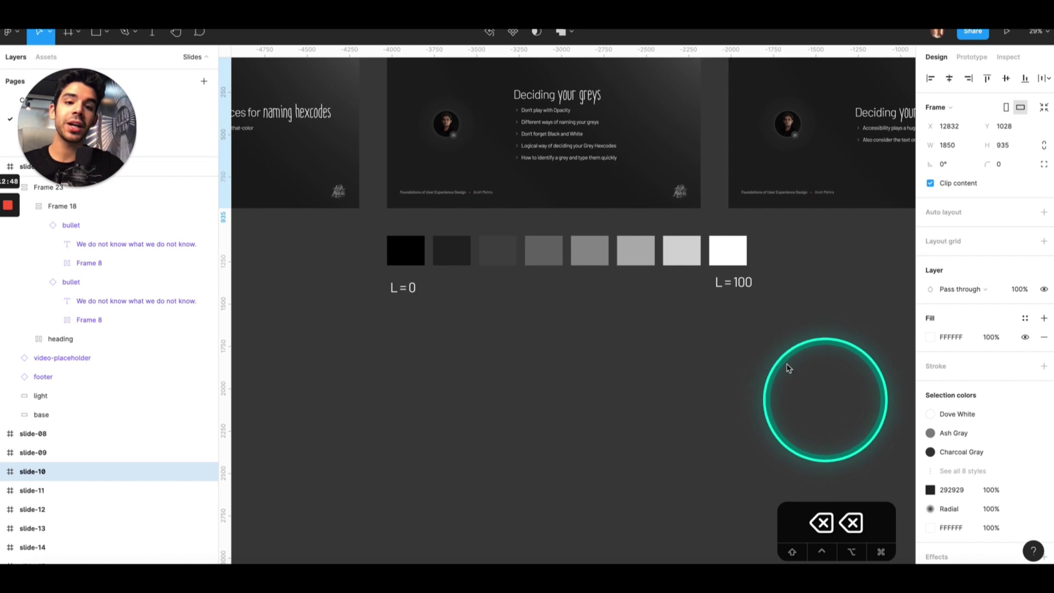
{"action": "left_click", "coordinate": [414, 259]}
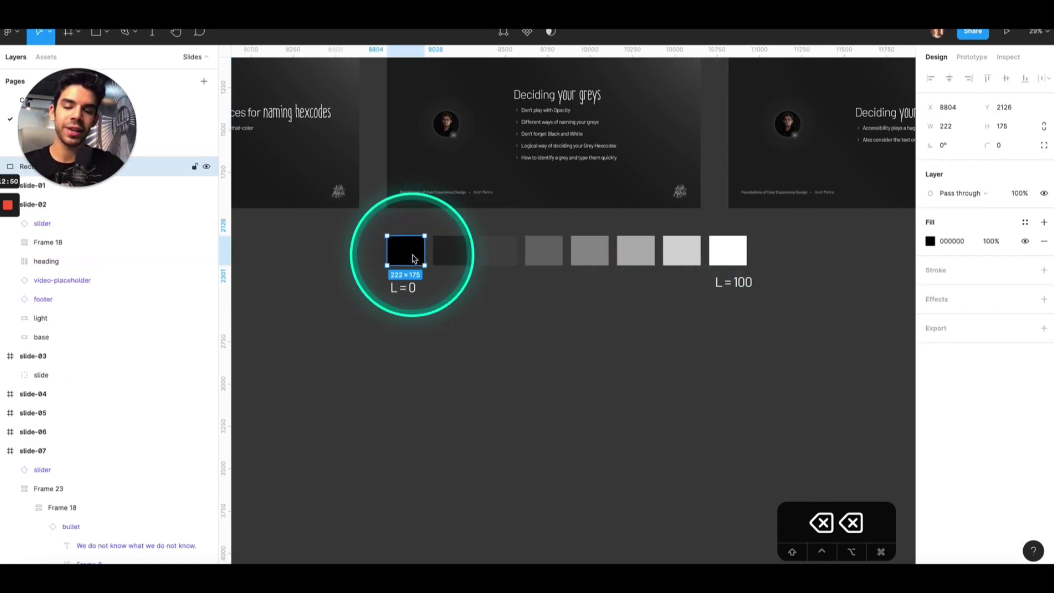
{"action": "left_click", "coordinate": [499, 313]}
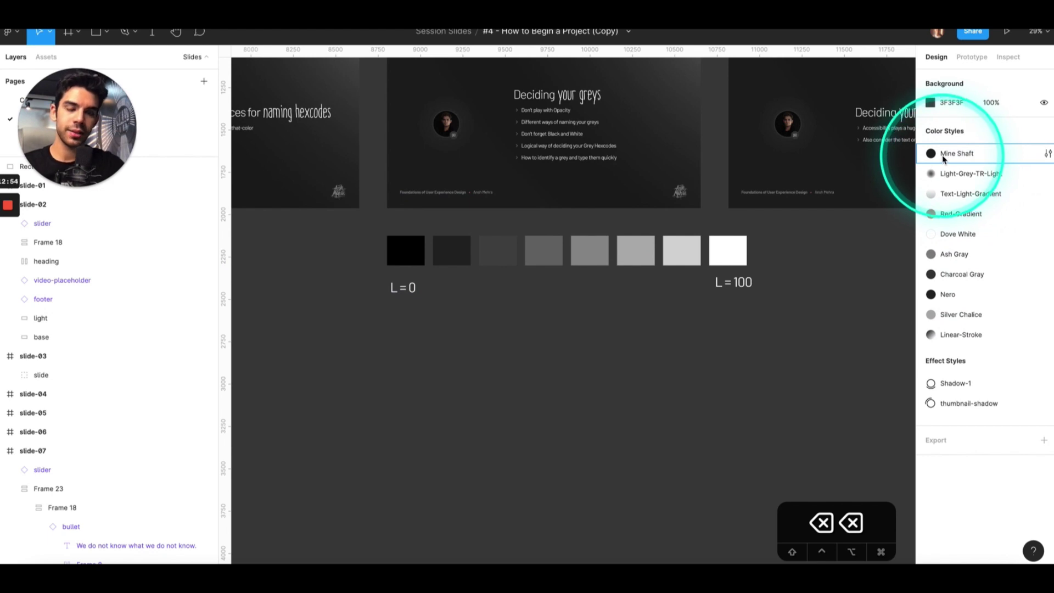
{"action": "scroll", "coordinate": [822, 193], "scroll_direction": "up", "scroll_amount": 2}
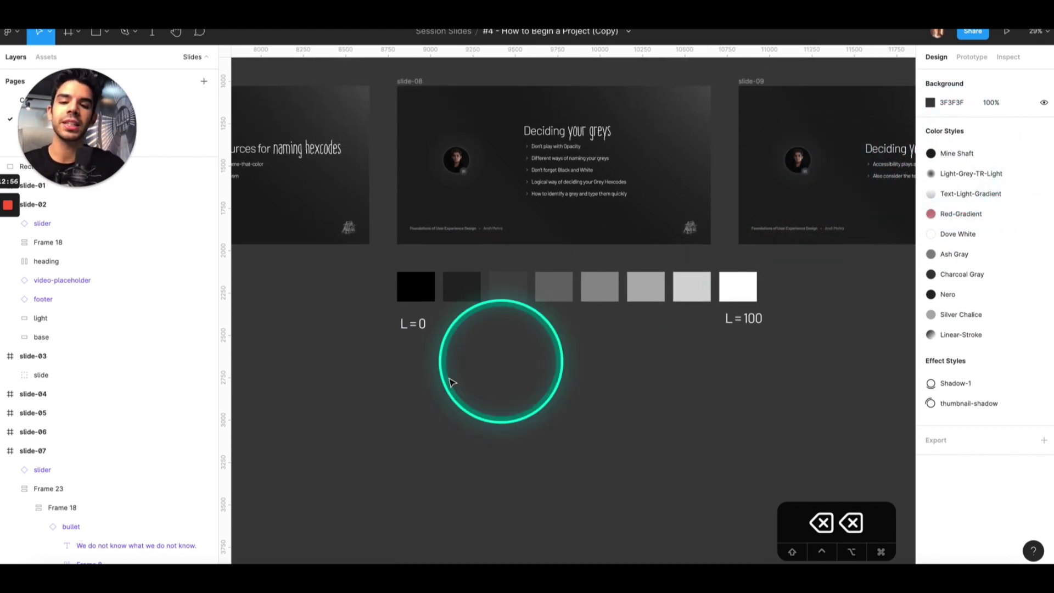
{"action": "scroll", "coordinate": [447, 384], "scroll_direction": "up", "scroll_amount": 3}
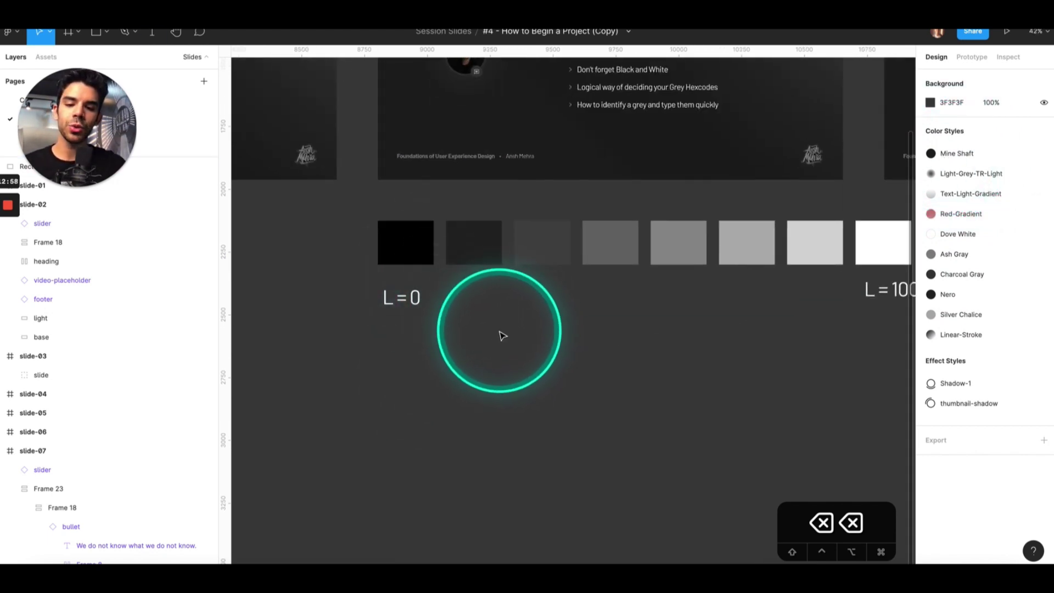
{"action": "key", "text": "t"}
{"action": "left_click", "coordinate": [500, 333]}
- Finish the Neutral/Grey-1 label and duplicate it below as Neutral/Grey-2
{"action": "scroll", "coordinate": [523, 373], "scroll_direction": "up", "scroll_amount": 2}
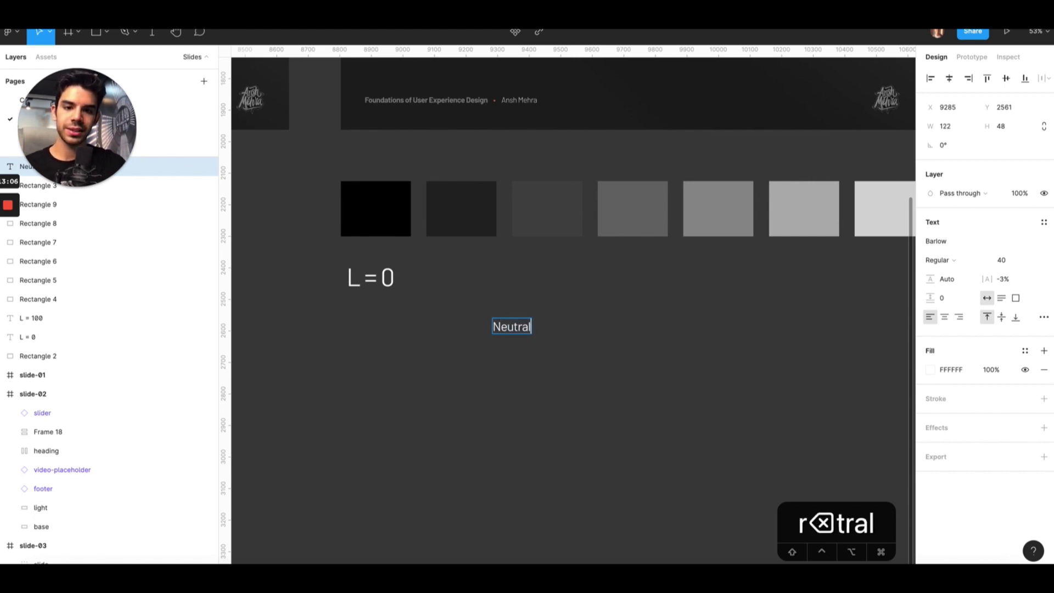
{"action": "left_click", "coordinate": [534, 419]}
{"action": "scroll", "coordinate": [536, 406], "scroll_direction": "up", "scroll_amount": 5}
{"action": "left_click_drag", "start_coordinate": [543, 268], "coordinate": [538, 343]}
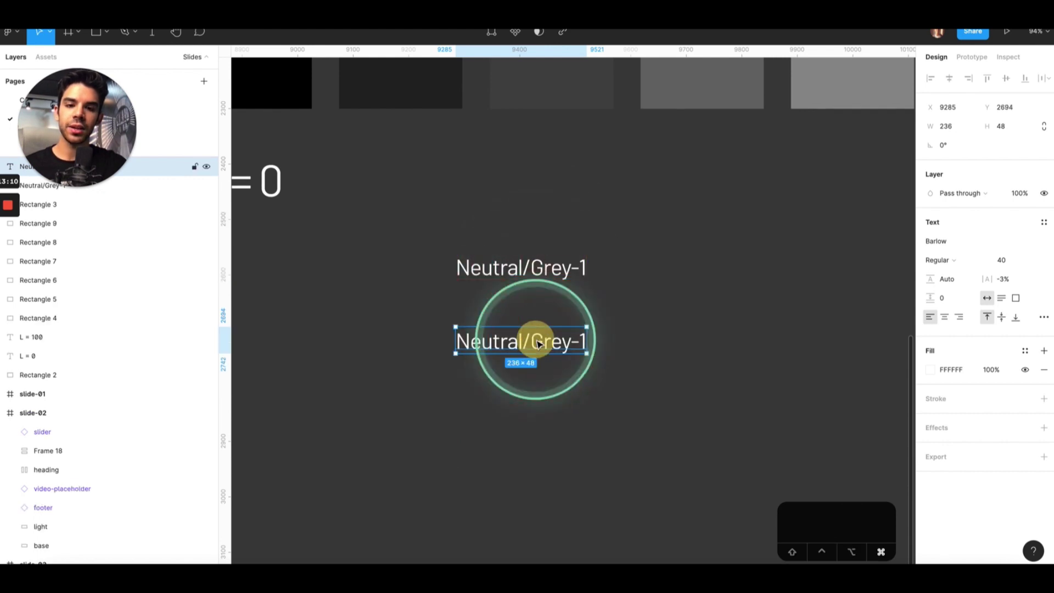
{"action": "double_click", "coordinate": [537, 342]}
{"action": "type", "text": "2"}
{"action": "left_click", "coordinate": [746, 383]}
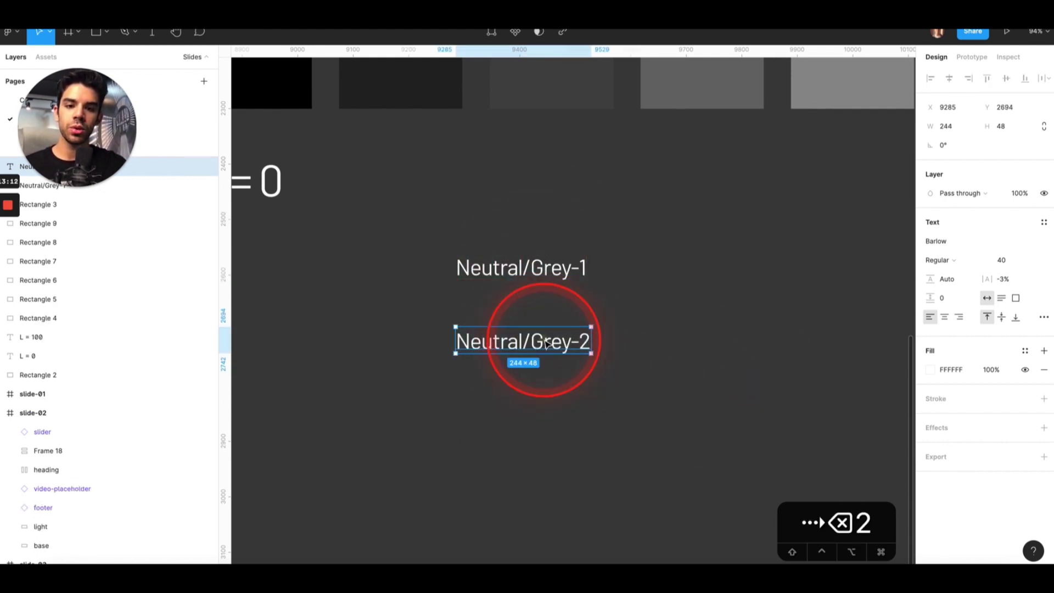
- Duplicate the label again and change its number to make Neutral/Grey-3
{"action": "left_click_drag", "start_coordinate": [529, 342], "coordinate": [541, 363]}
{"action": "double_click", "coordinate": [510, 338]}
{"action": "key", "text": "Right"}
{"action": "key", "text": "BackSpace"}
{"action": "type", "text": "3"}
{"action": "left_click", "coordinate": [659, 407]}
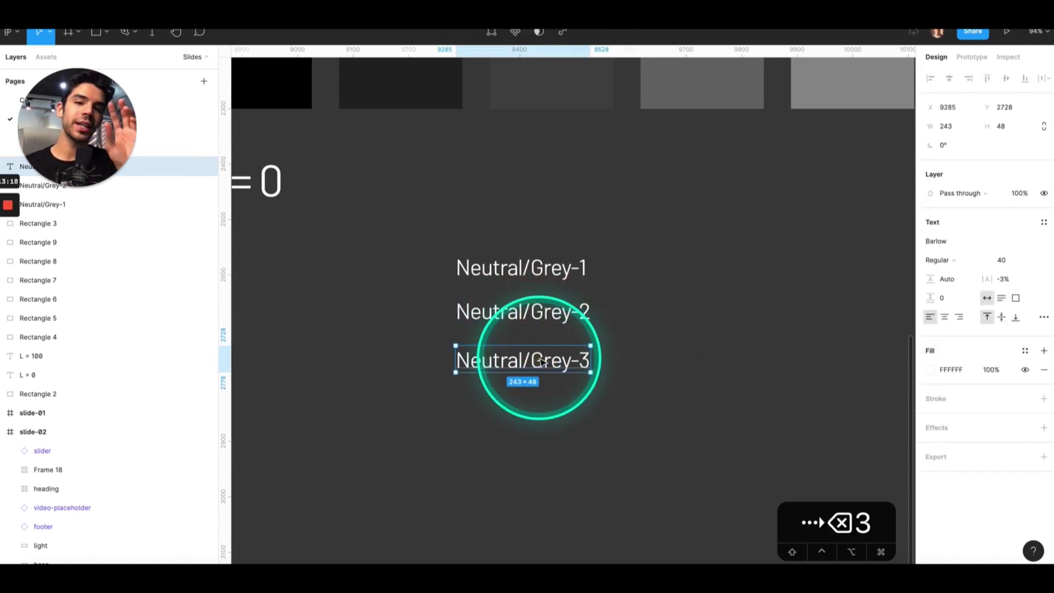
- Delete the L = 0 label and the three Neutral/Grey labels
{"action": "scroll", "coordinate": [543, 362], "scroll_direction": "down", "scroll_amount": 10}
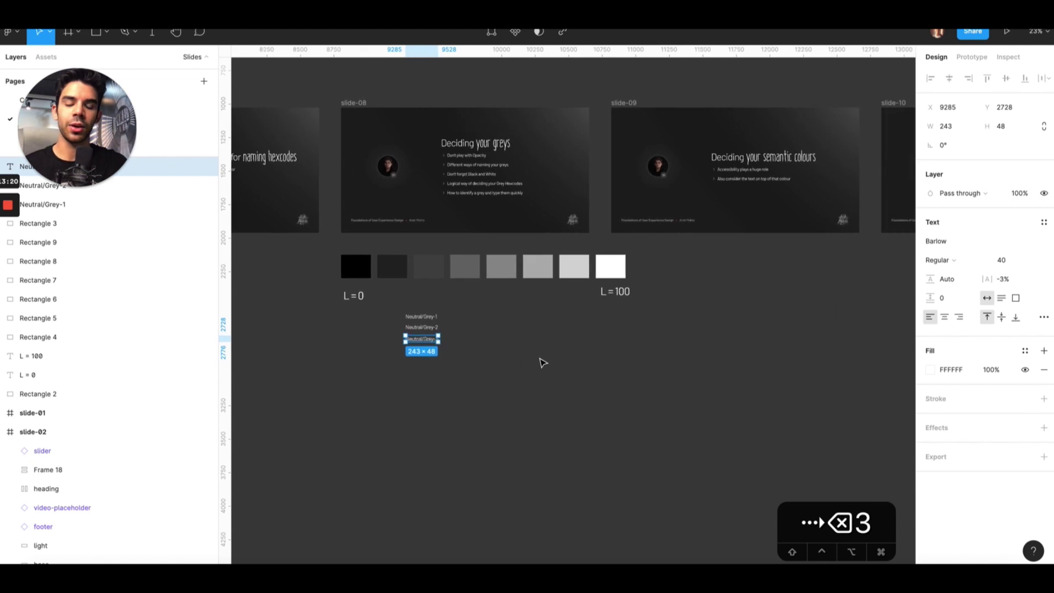
{"action": "scroll", "coordinate": [542, 363], "scroll_direction": "right", "scroll_amount": 5}
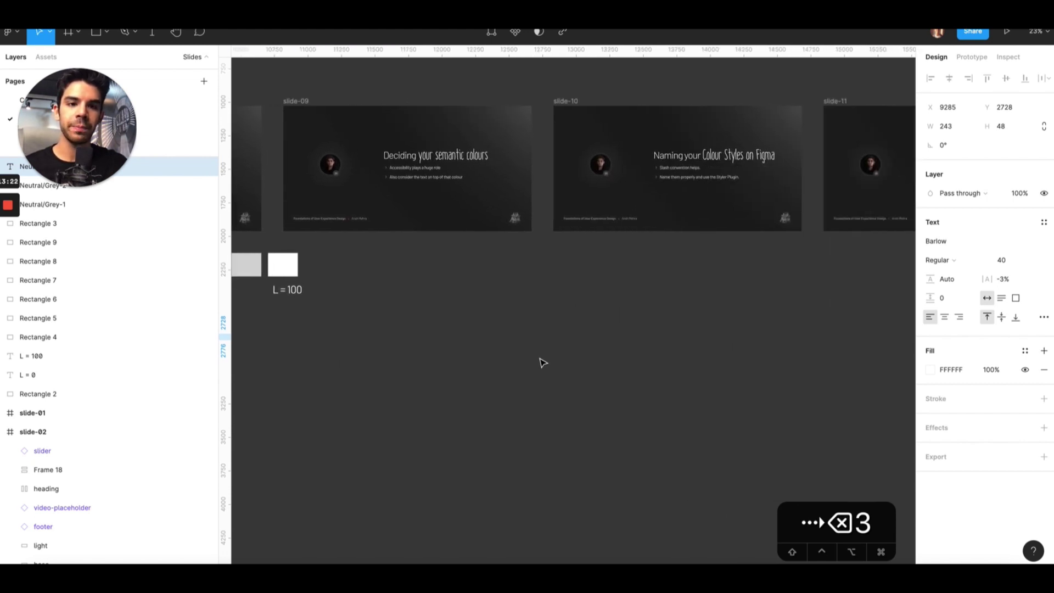
{"action": "scroll", "coordinate": [543, 363], "scroll_direction": "left", "scroll_amount": 8}
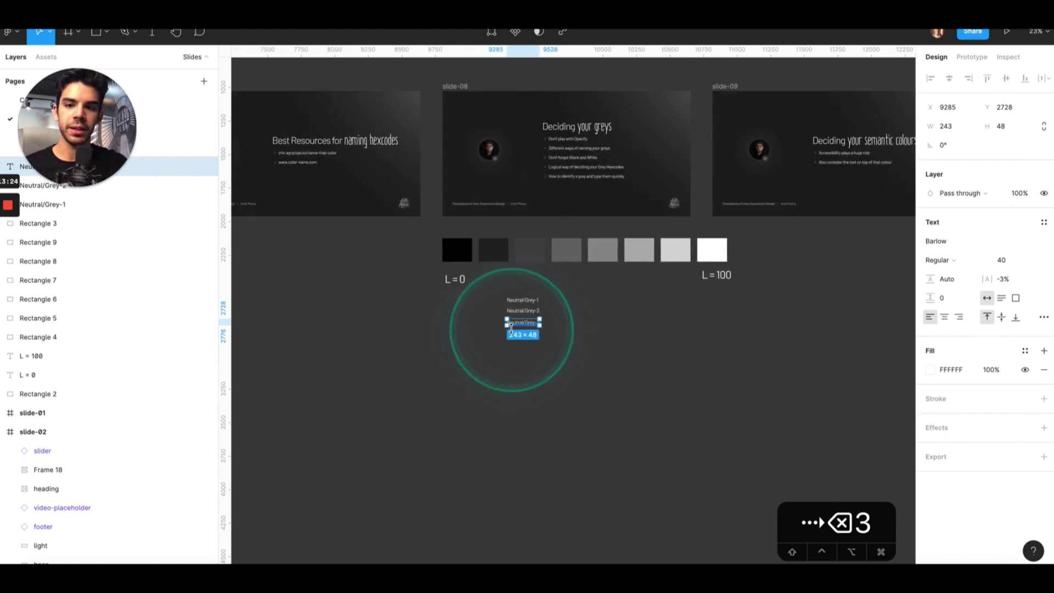
{"action": "scroll", "coordinate": [598, 330], "scroll_direction": "up", "scroll_amount": 5}
{"action": "left_click_drag", "start_coordinate": [565, 361], "coordinate": [353, 229]}
{"action": "key", "text": "BackSpace"}
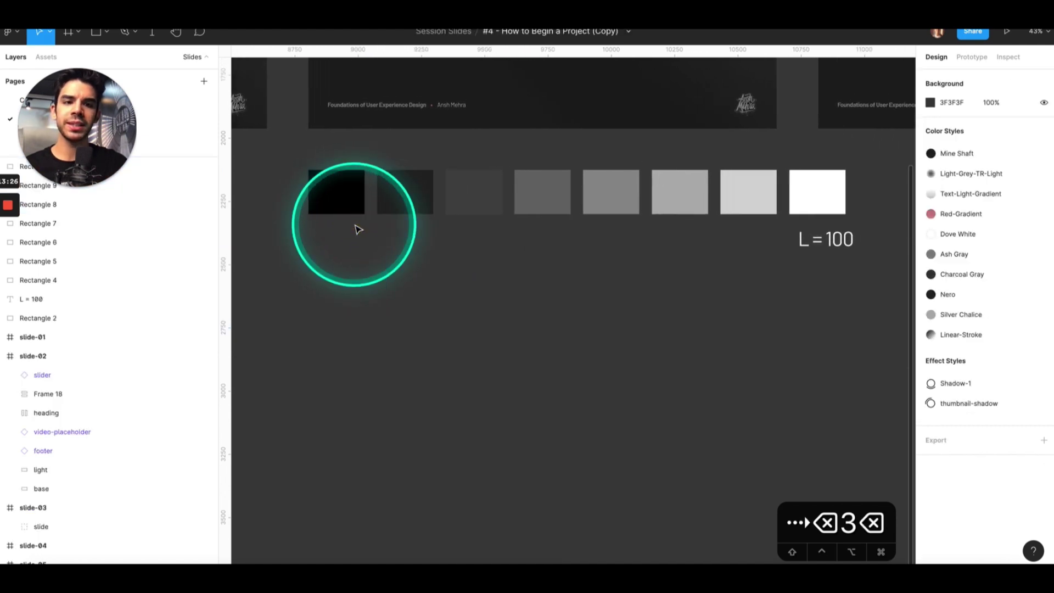
- Delete the L = 100 label and marquee-select all eight grey swatches
{"action": "scroll", "coordinate": [358, 229], "scroll_direction": "down", "scroll_amount": 2}
{"action": "left_click_drag", "start_coordinate": [848, 254], "coordinate": [678, 238]}
{"action": "key", "text": "BackSpace"}
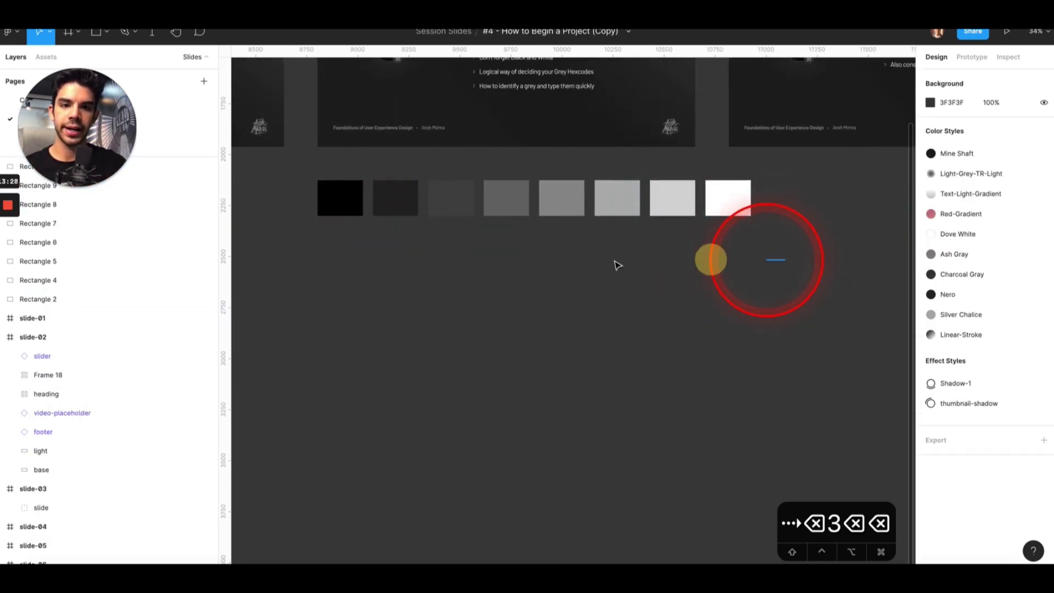
{"action": "left_click_drag", "start_coordinate": [780, 258], "coordinate": [259, 151]}
{"action": "left_click_drag", "start_coordinate": [157, 121], "coordinate": [443, 267]}
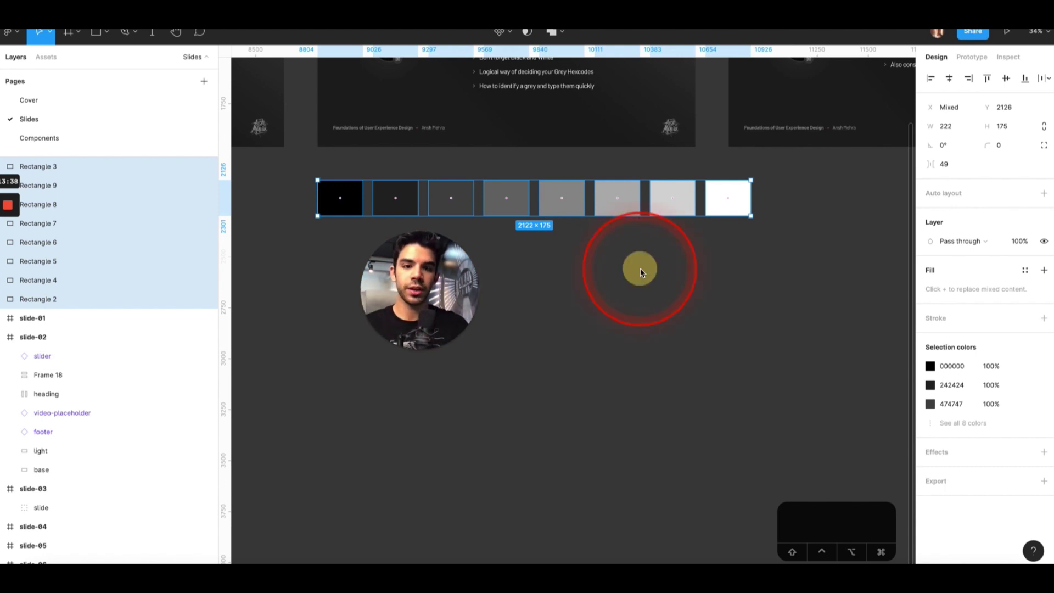
- Run Sorter's Sort Position on the eight swatches, then select the black swatch alone
{"action": "key", "text": "super+slash"}
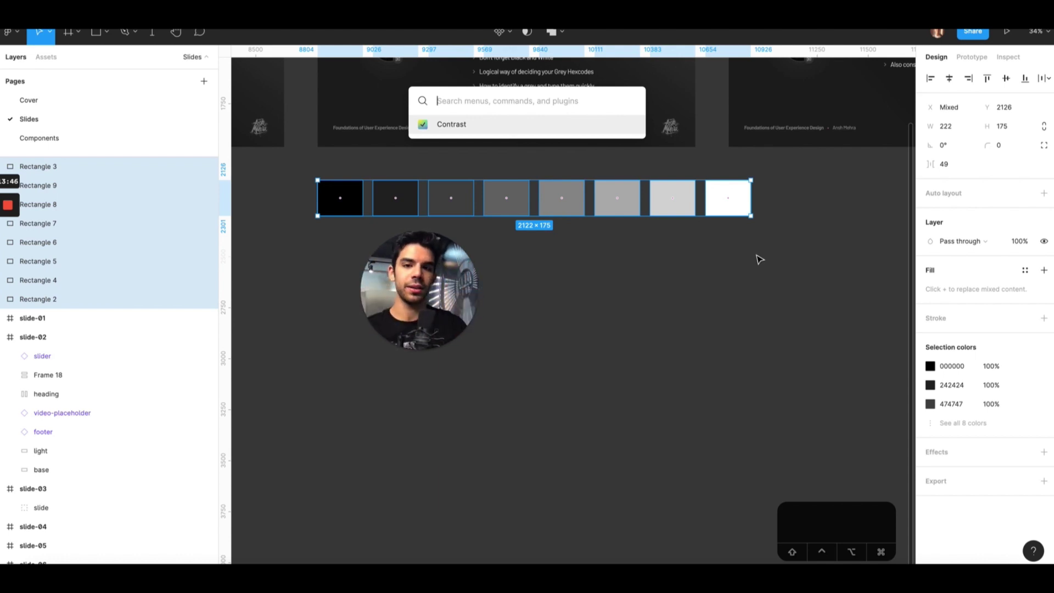
{"action": "type", "text": "positio"}
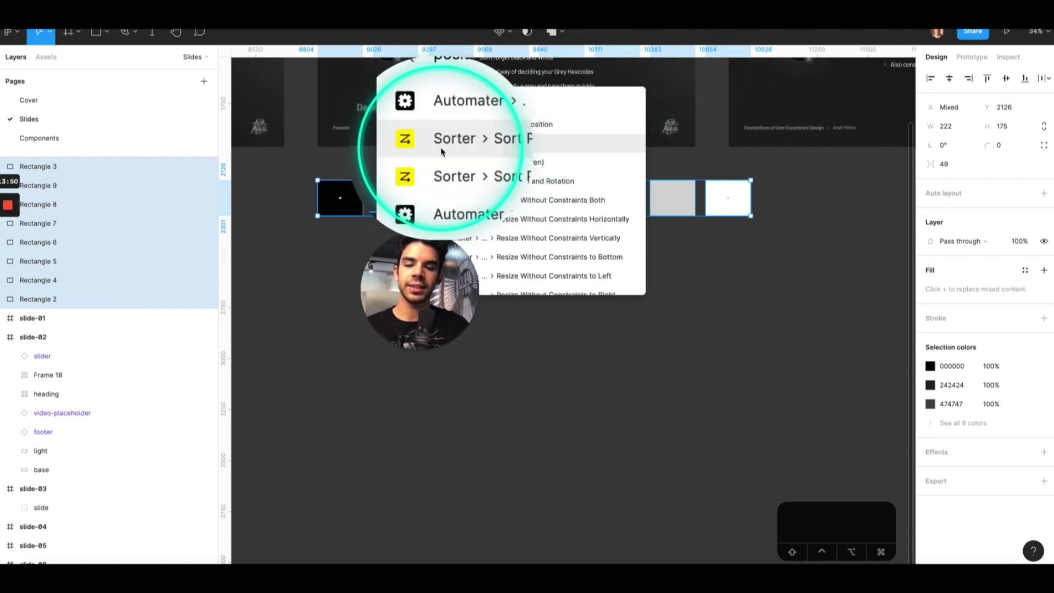
{"action": "left_click", "coordinate": [478, 145]}
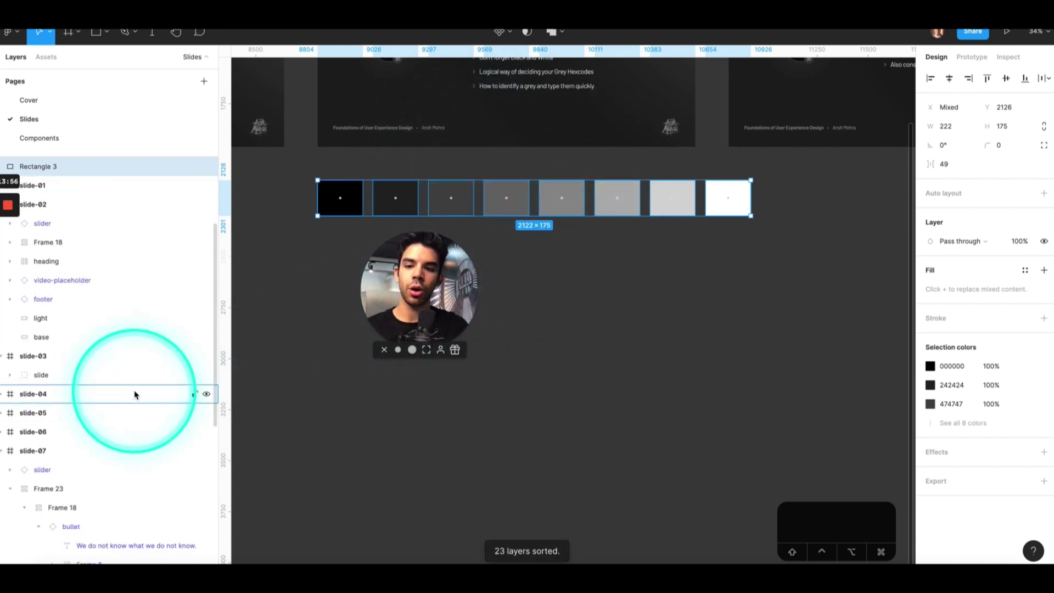
{"action": "left_click", "coordinate": [306, 228]}
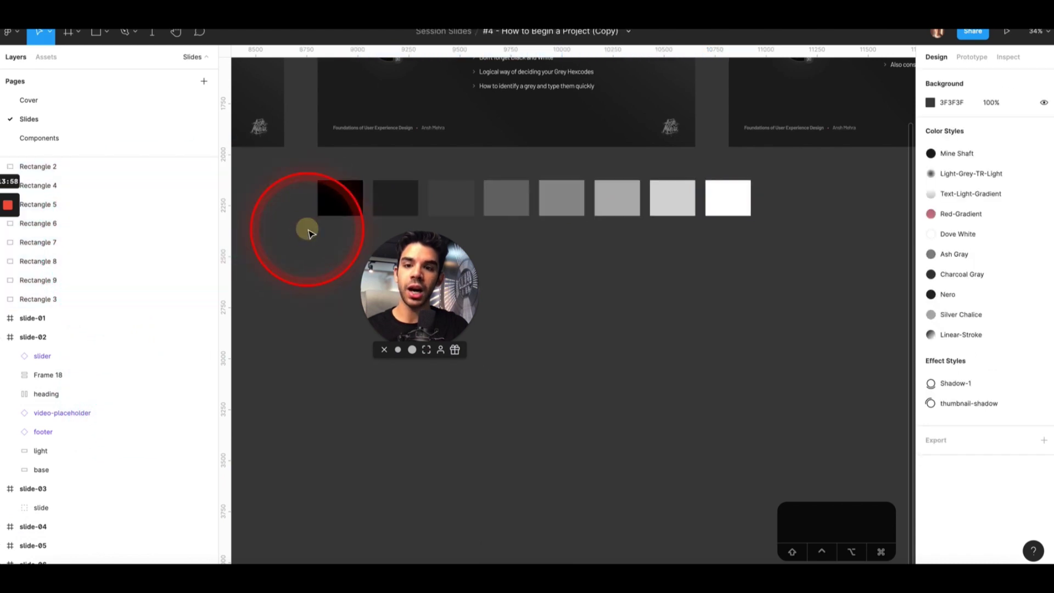
{"action": "left_click", "coordinate": [343, 208]}
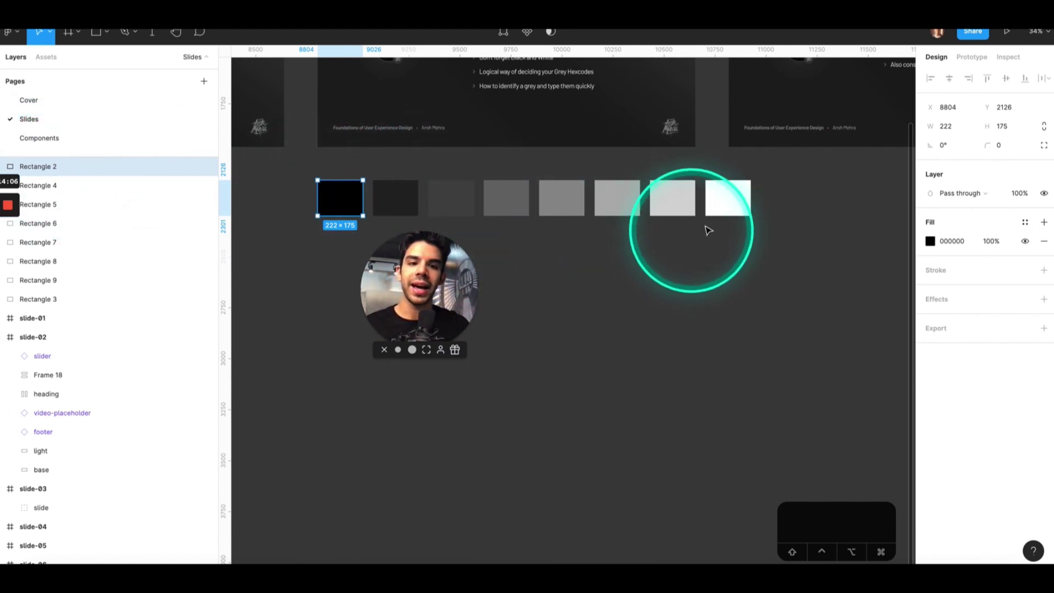
- Select the white swatch, then undo the last two changes
{"action": "left_click", "coordinate": [741, 208]}
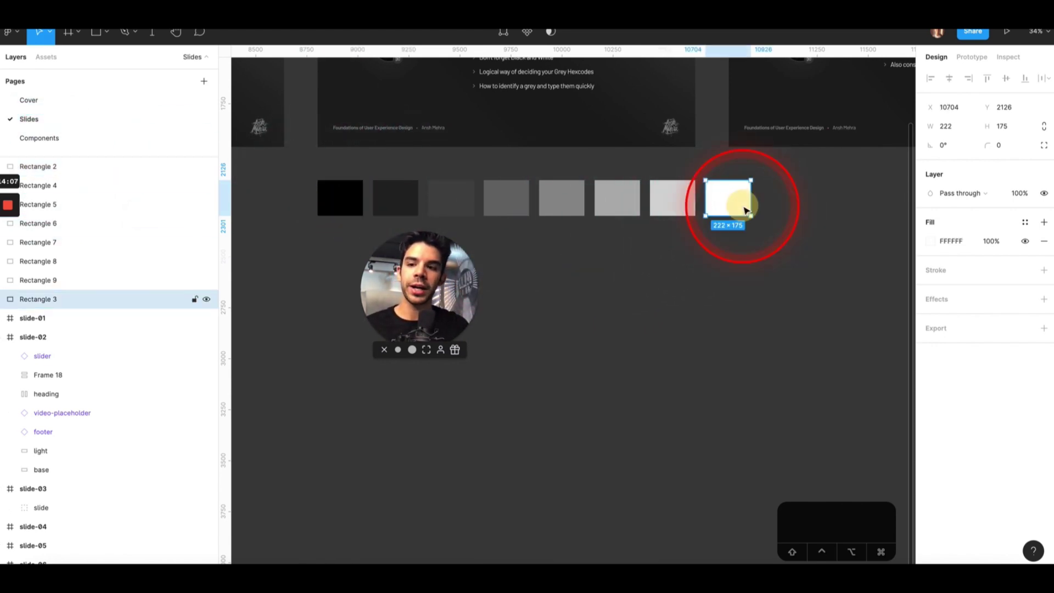
{"action": "left_click", "coordinate": [716, 257]}
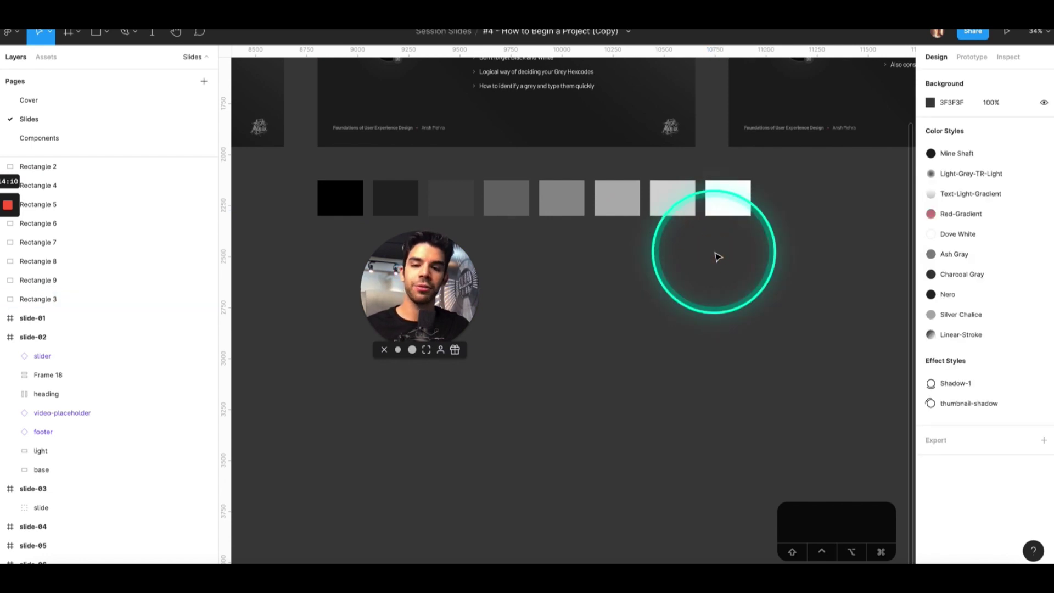
{"action": "key", "text": "super+z"}
{"action": "key", "text": "super+z"}
{"action": "key", "text": "super+z"}
{"action": "key", "text": "super+z"}
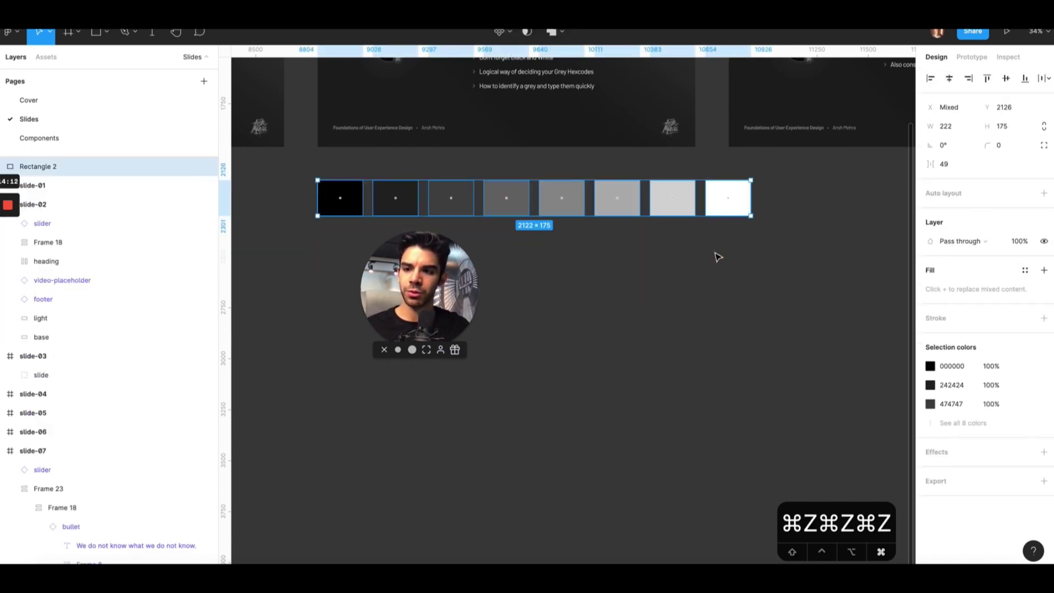
{"action": "key", "text": "super+z"}
- Inspect each grey swatch in turn, then select all eight and bring up quick actions
{"action": "scroll", "coordinate": [52, 354], "scroll_direction": "up", "scroll_amount": 3}
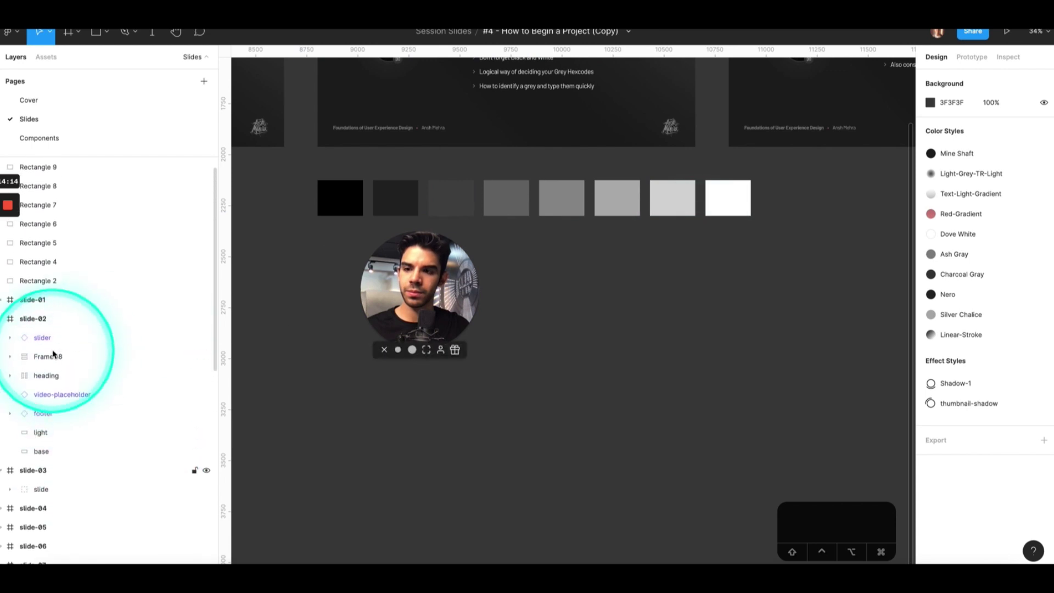
{"action": "left_click", "coordinate": [344, 190]}
{"action": "left_click", "coordinate": [401, 199]}
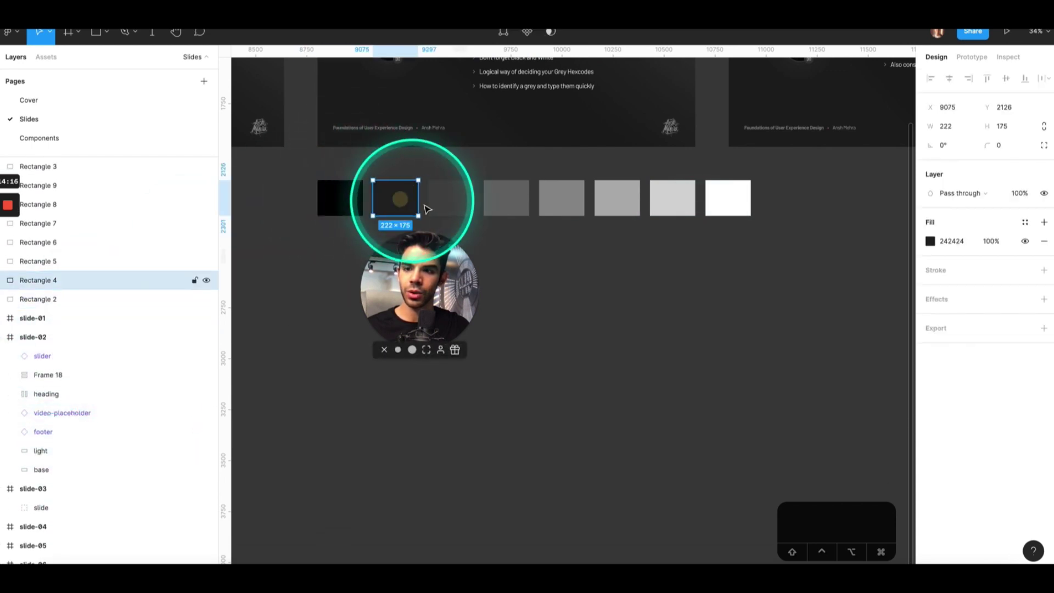
{"action": "left_click", "coordinate": [438, 209]}
{"action": "left_click", "coordinate": [497, 211]}
{"action": "left_click", "coordinate": [543, 202]}
{"action": "left_click", "coordinate": [626, 204]}
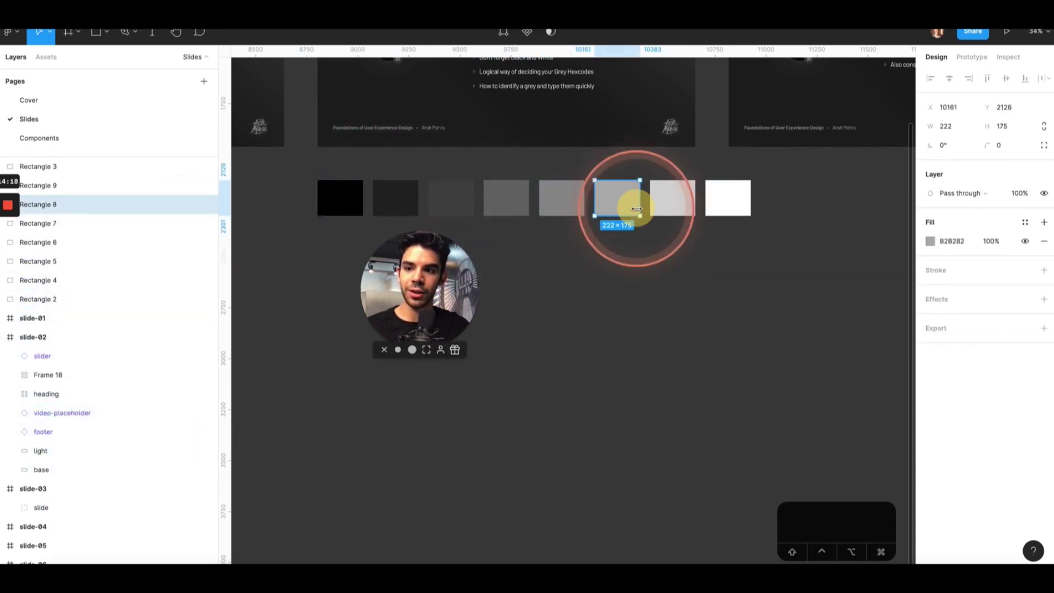
{"action": "left_click", "coordinate": [677, 204]}
{"action": "left_click", "coordinate": [714, 211]}
{"action": "left_click_drag", "start_coordinate": [777, 238], "coordinate": [282, 171]}
{"action": "key", "text": "super+slash"}
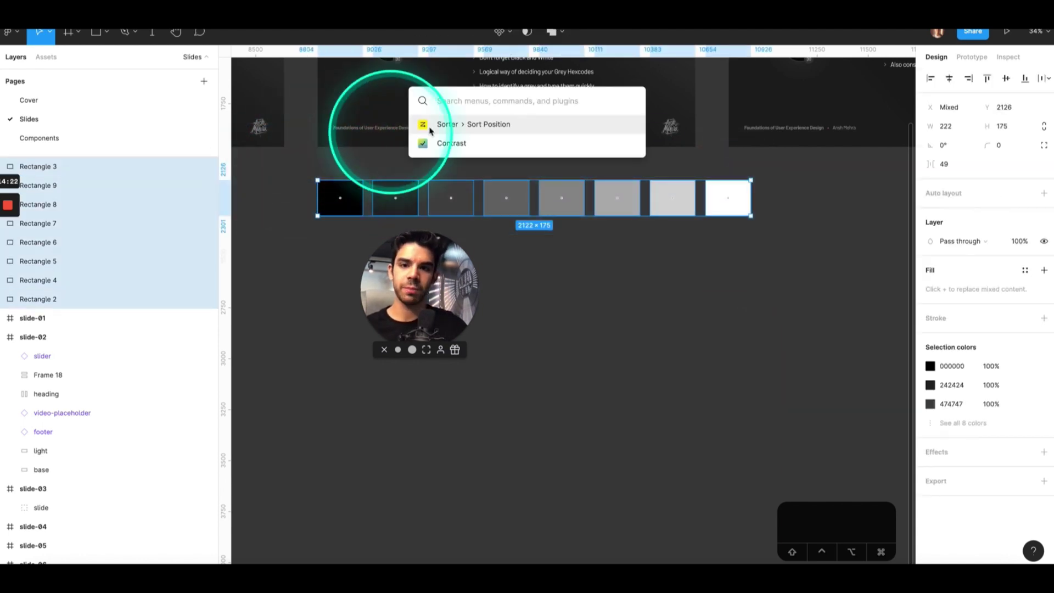
- Sort the swatch layers by position and trial-rename them with 'Testing'
{"action": "left_click", "coordinate": [454, 125]}
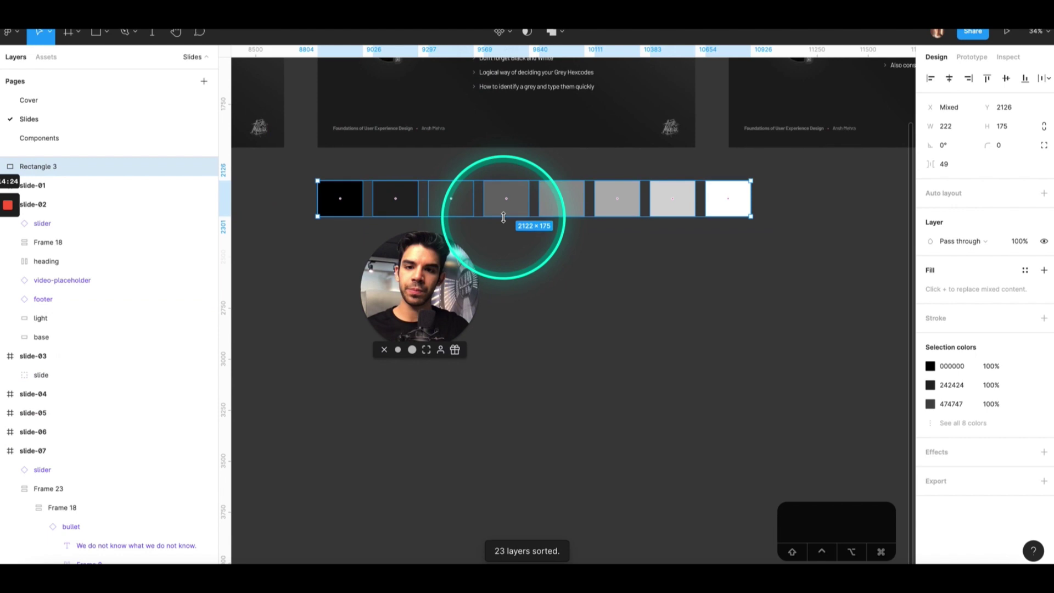
{"action": "key", "text": "super+slash"}
{"action": "type", "text": "re"}
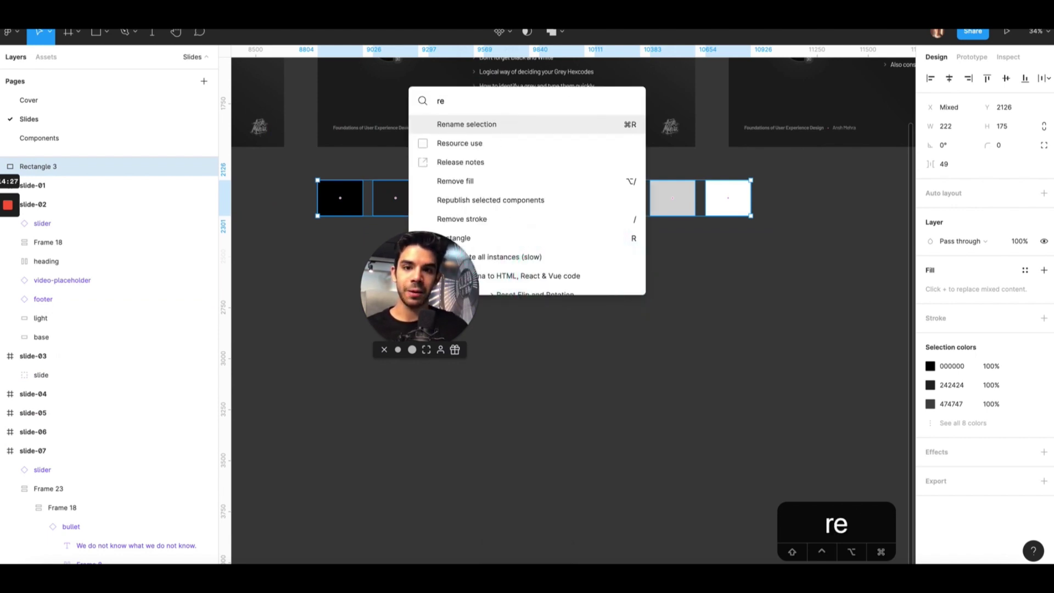
{"action": "key", "text": "Return"}
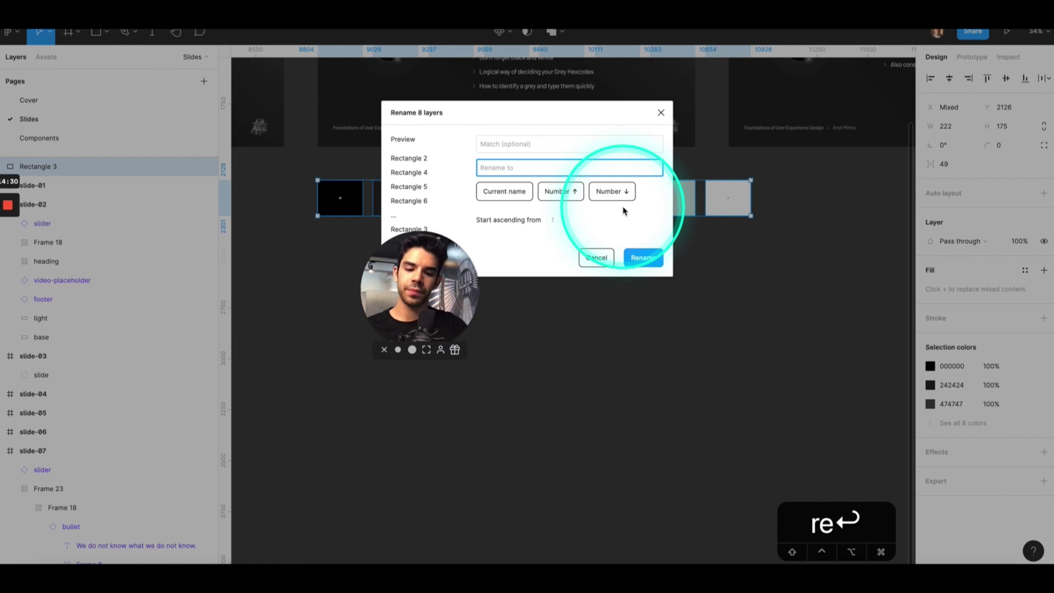
{"action": "type", "text": "Testing/"}
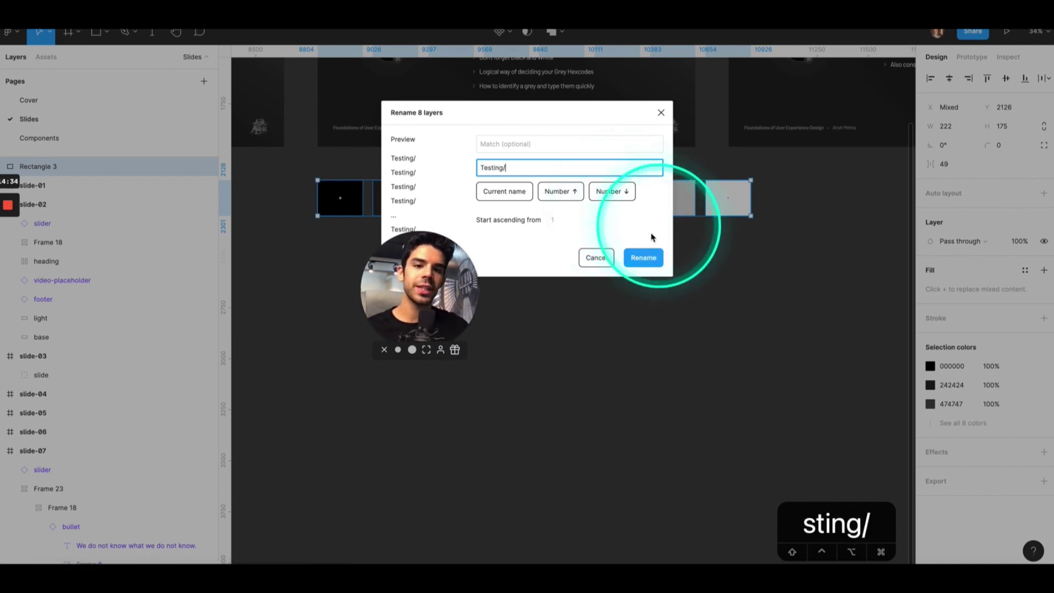
{"action": "left_click", "coordinate": [644, 258]}
- Check the trial names on the first two swatches, then reselect all eight
{"action": "left_click", "coordinate": [623, 252]}
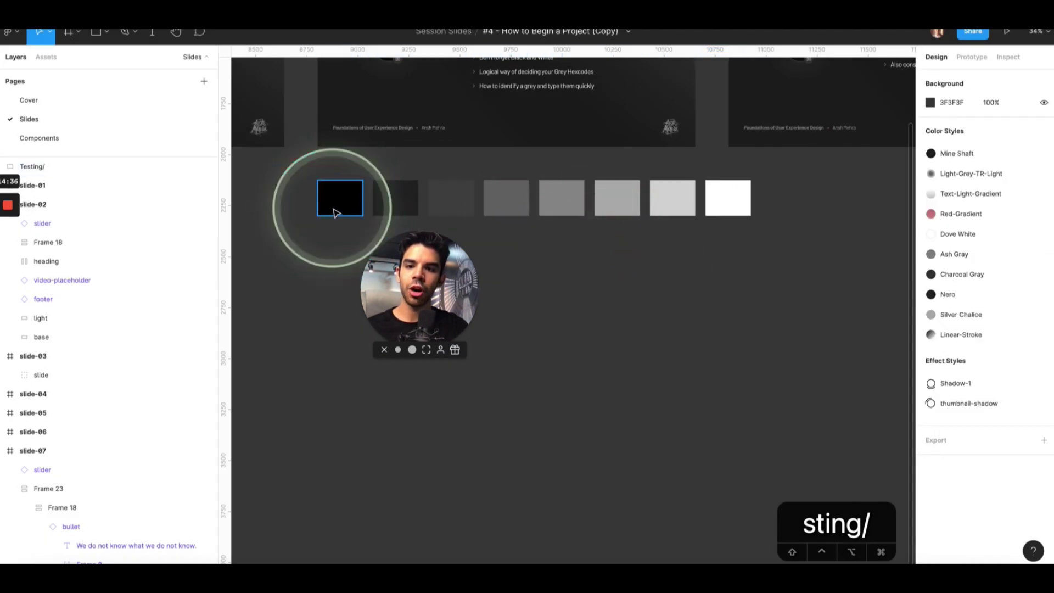
{"action": "left_click", "coordinate": [394, 198]}
{"action": "left_click", "coordinate": [353, 213]}
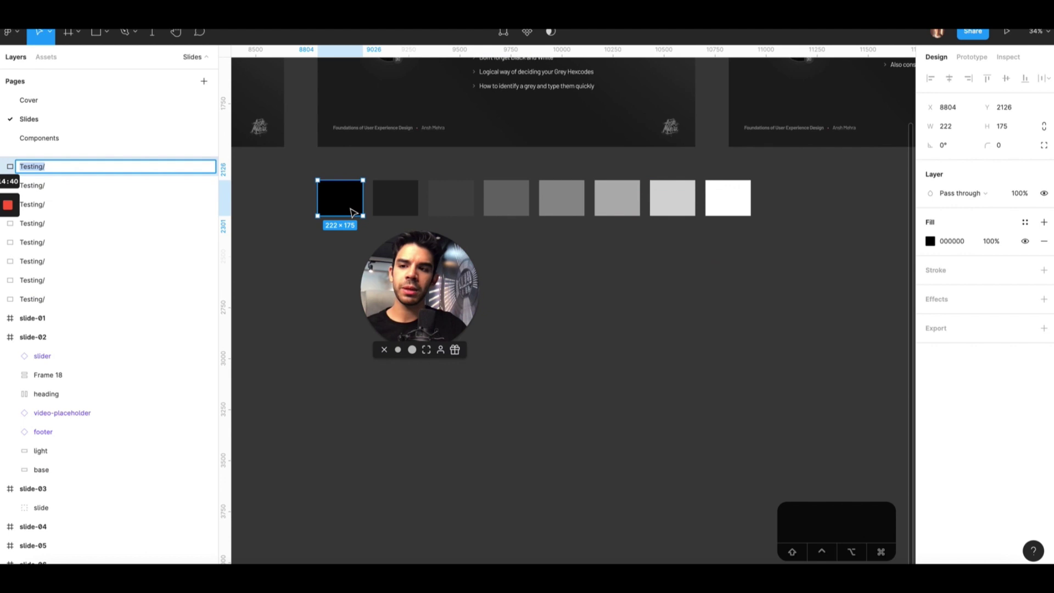
{"action": "left_click", "coordinate": [502, 242]}
{"action": "left_click_drag", "start_coordinate": [775, 242], "coordinate": [230, 164]}
- Batch-rename the swatches Neutral/Grey-01 through Neutral/Grey-08 with ascending two-digit numbers
{"action": "key", "text": "super+r"}
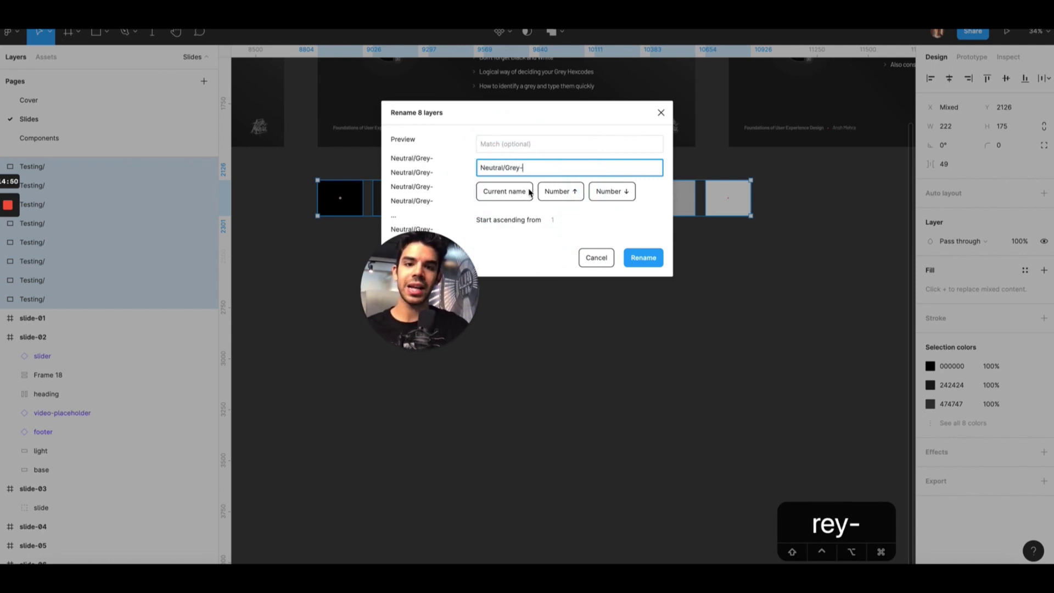
{"action": "left_click", "coordinate": [565, 192]}
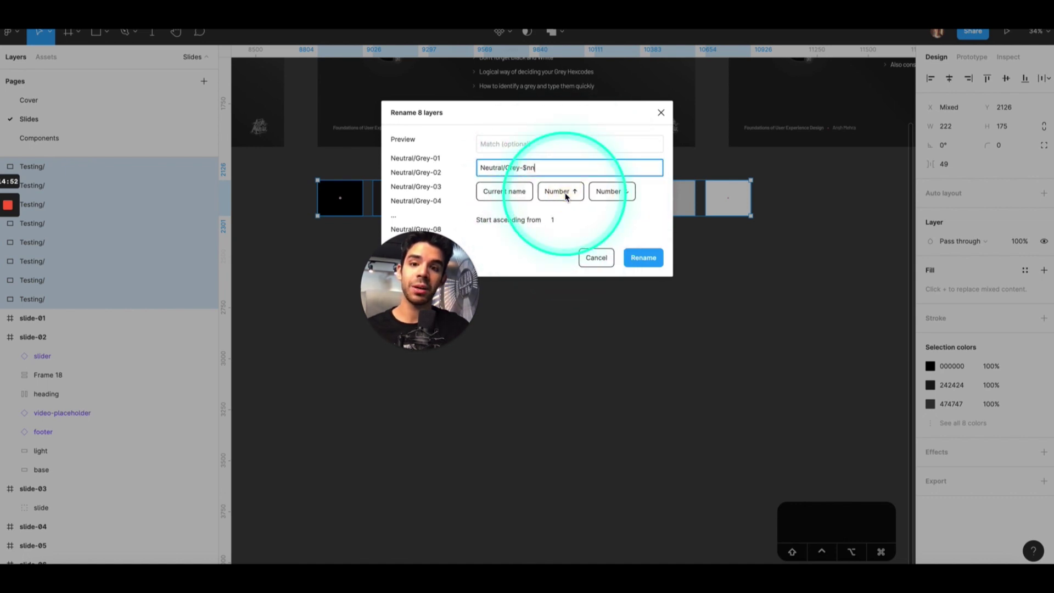
{"action": "left_click_drag", "start_coordinate": [420, 291], "coordinate": [263, 291]}
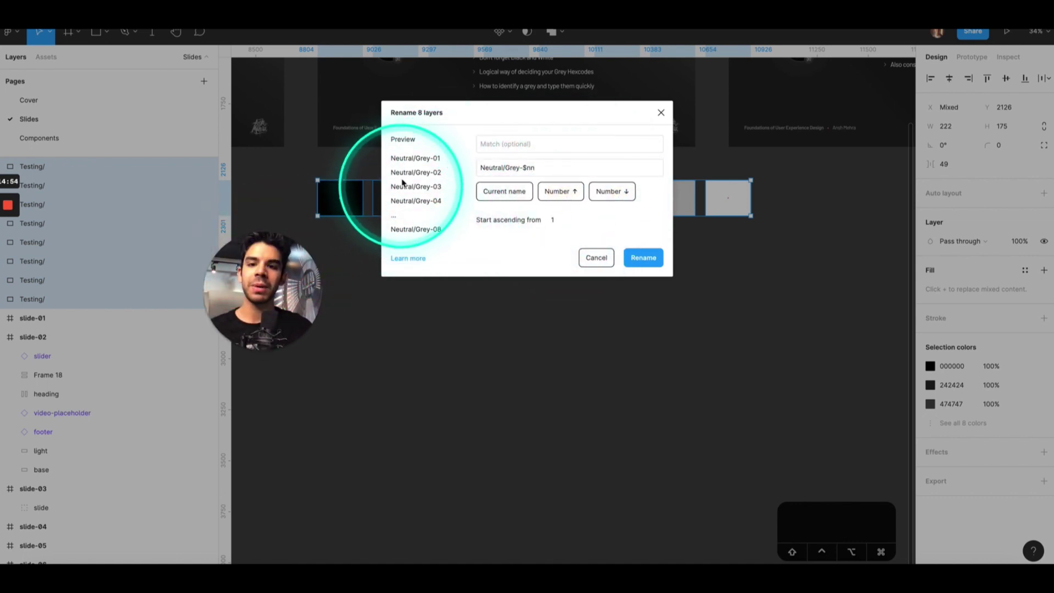
{"action": "left_click", "coordinate": [641, 259]}
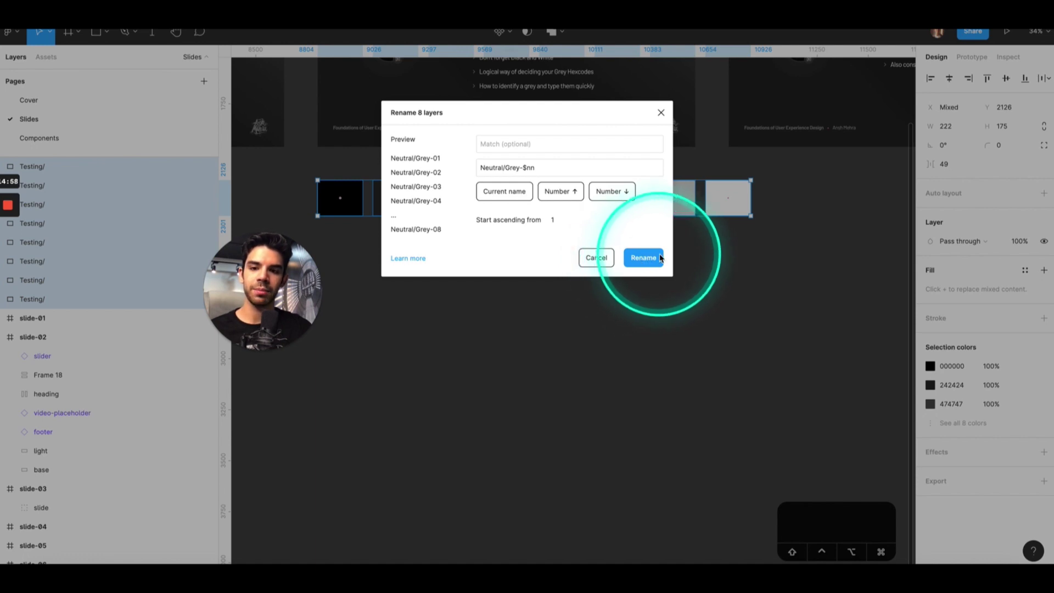
{"action": "left_click", "coordinate": [644, 259]}
{"action": "left_click", "coordinate": [556, 256]}
- Check the renamed swatches Neutral/Grey-01 through Grey-05, then clear the selection
{"action": "left_click", "coordinate": [324, 196]}
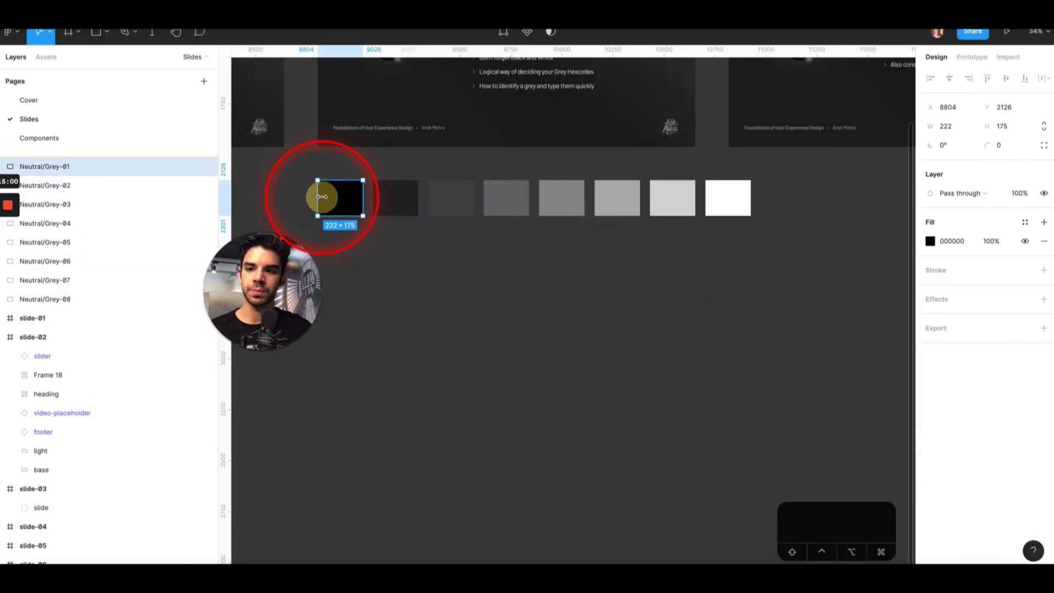
{"action": "left_click", "coordinate": [396, 197]}
{"action": "left_click", "coordinate": [450, 198]}
{"action": "left_click", "coordinate": [506, 199]}
{"action": "left_click", "coordinate": [580, 200]}
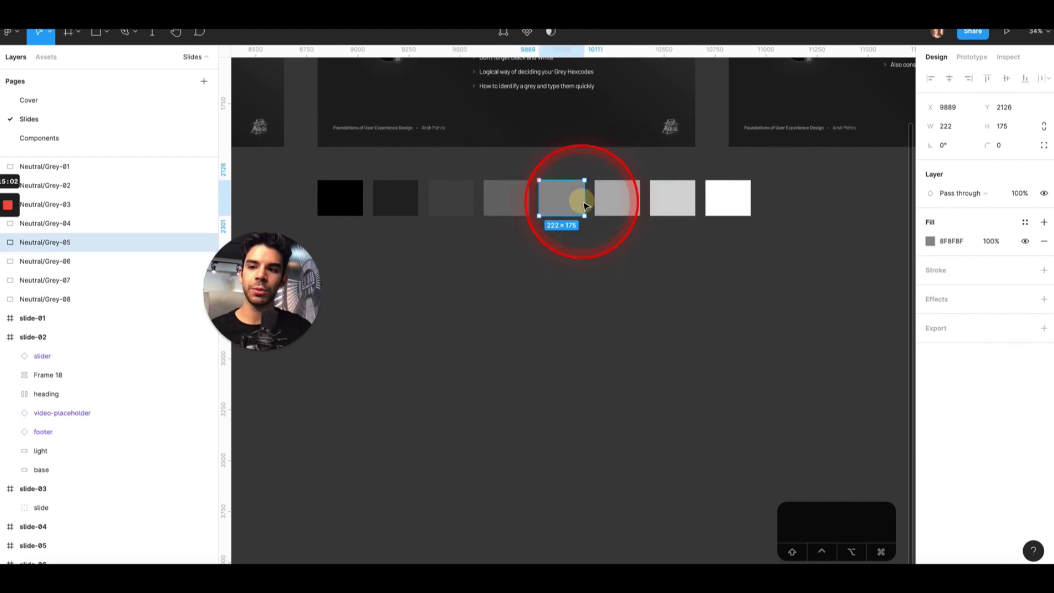
{"action": "left_click", "coordinate": [474, 249]}
- Generate colour styles from all eight grey swatches with Styler's Generate Styles
{"action": "left_click_drag", "start_coordinate": [789, 242], "coordinate": [317, 177]}
{"action": "key", "text": "super+slash"}
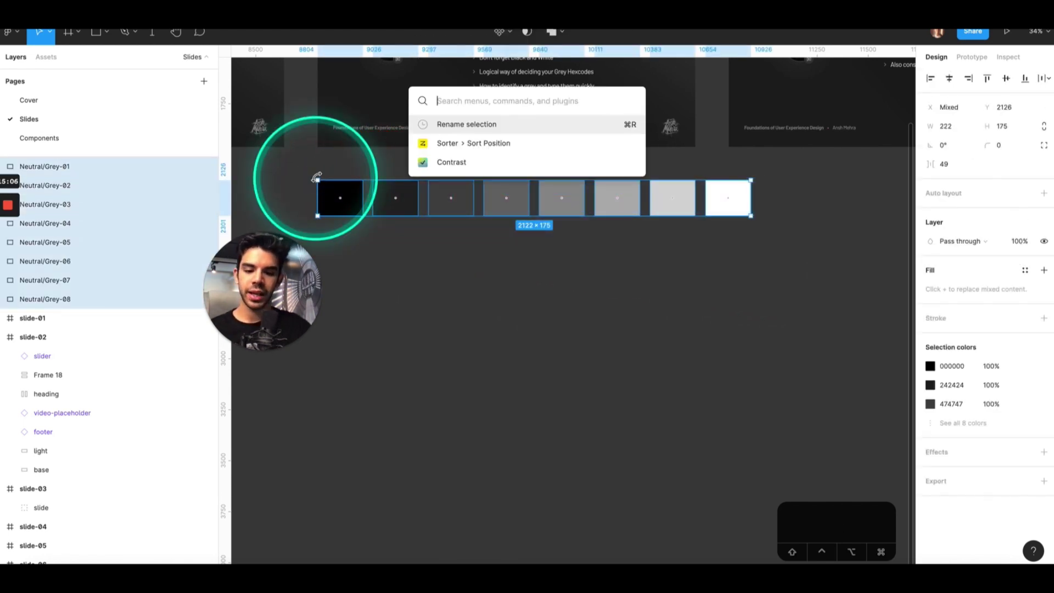
{"action": "type", "text": "style"}
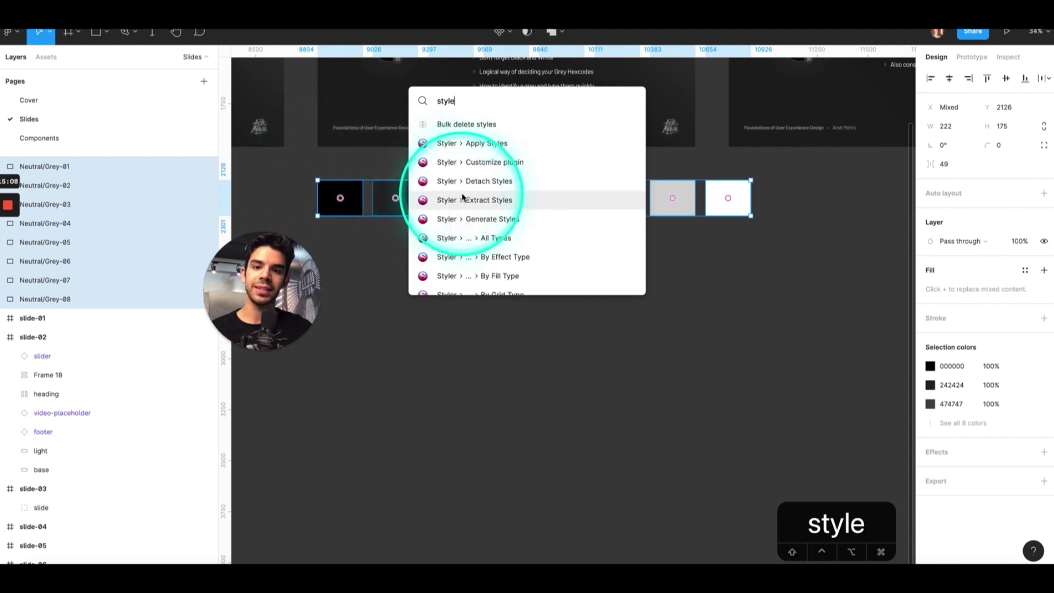
{"action": "left_click", "coordinate": [478, 219]}
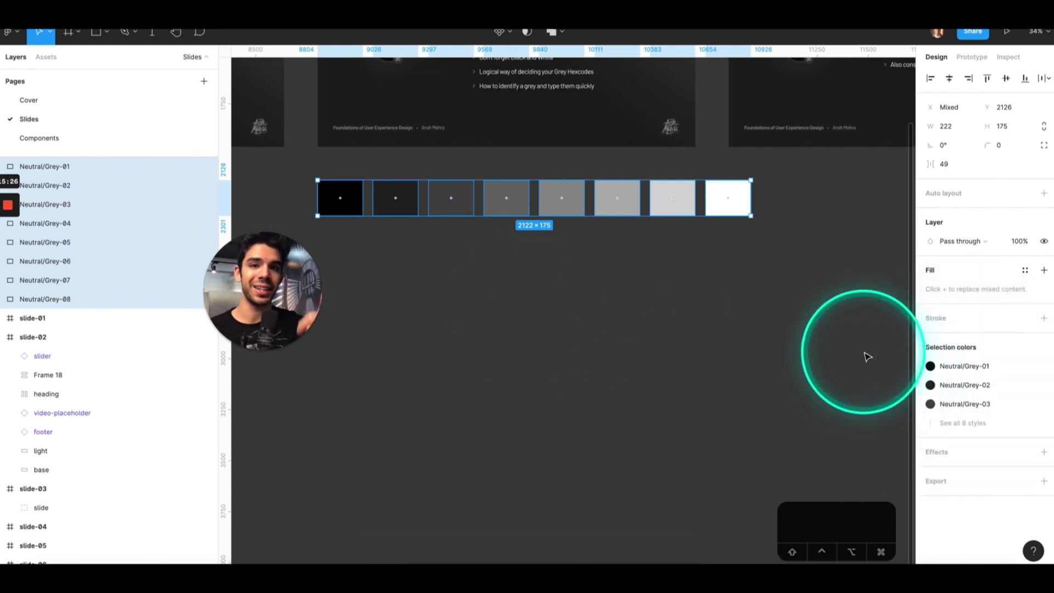
- Inspect the new colour styles, including the Neutral group holding Grey-01 to Grey-08
{"action": "left_click", "coordinate": [757, 308]}
{"action": "left_click", "coordinate": [733, 213]}
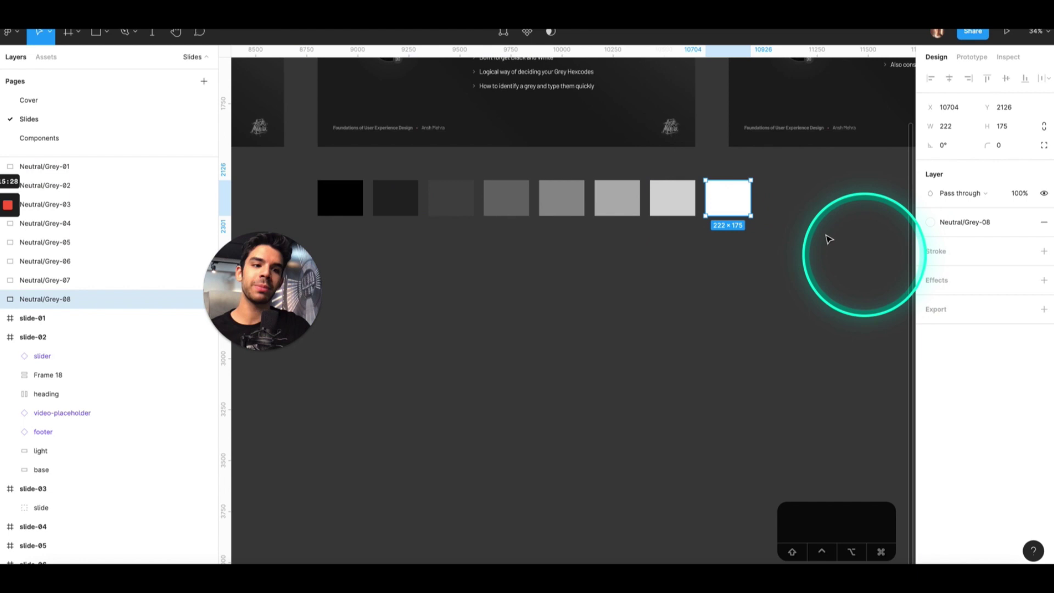
{"action": "left_click", "coordinate": [812, 262]}
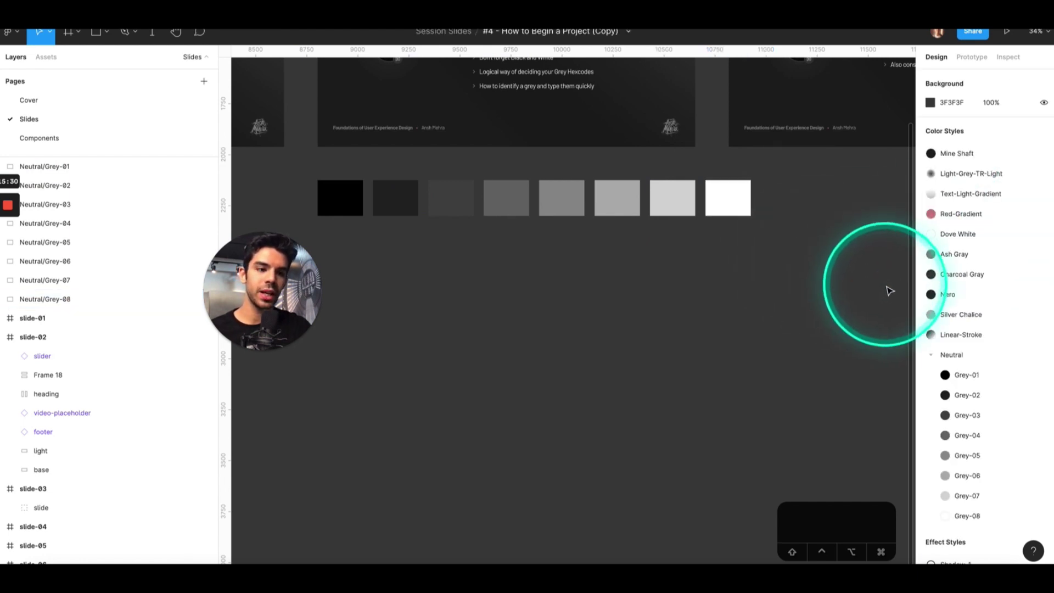
{"action": "left_click", "coordinate": [932, 354]}
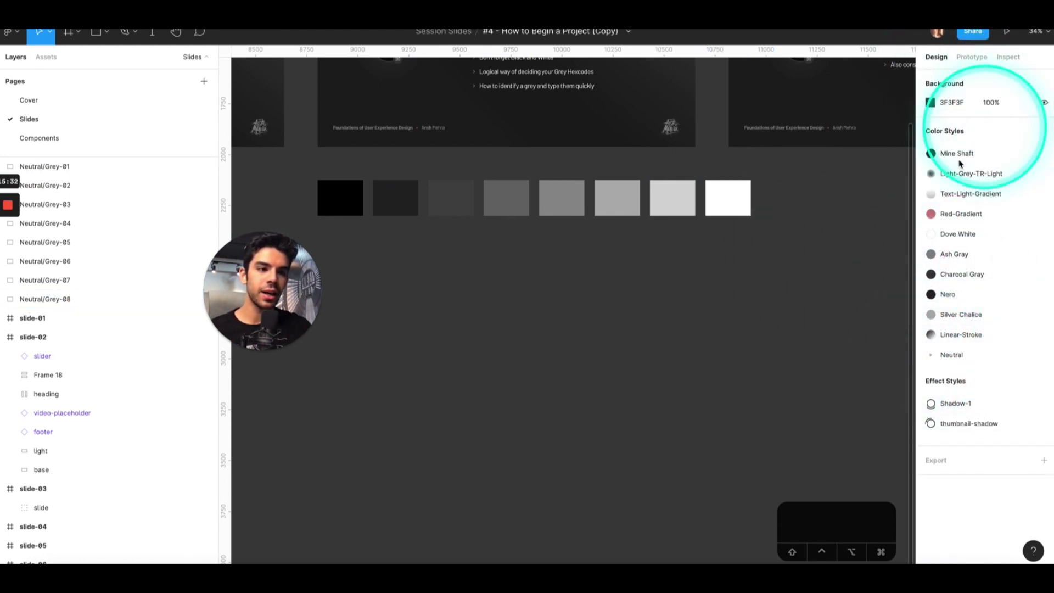
{"action": "left_click", "coordinate": [953, 356]}
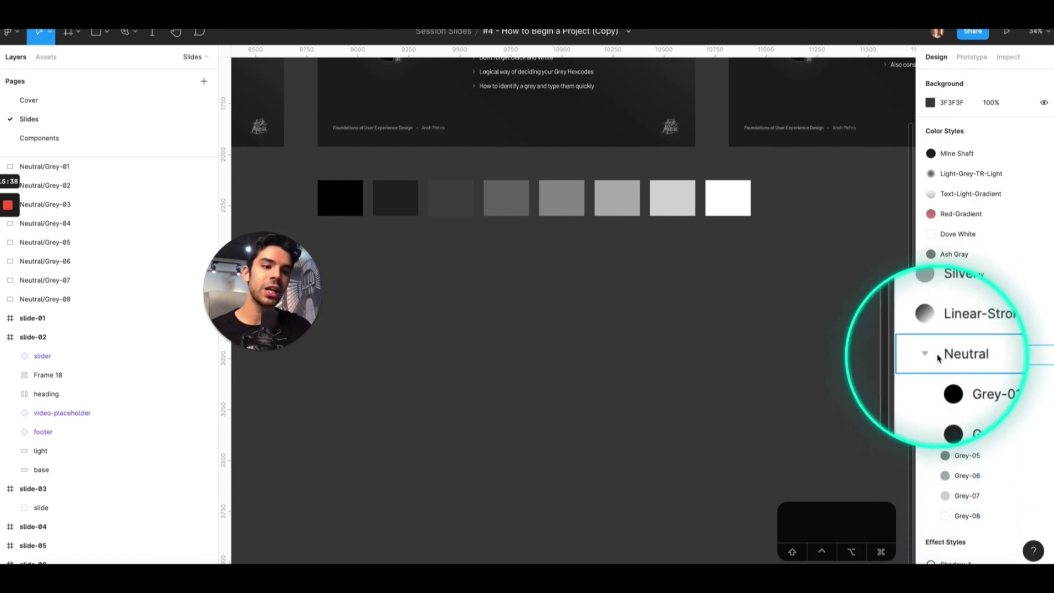
{"action": "left_click", "coordinate": [936, 356]}
- Delete the eight grey swatches from the canvas
{"action": "scroll", "coordinate": [656, 248], "scroll_direction": "down", "scroll_amount": 3}
{"action": "left_click_drag", "start_coordinate": [738, 269], "coordinate": [409, 207]}
{"action": "key", "text": "BackSpace"}
{"action": "scroll", "coordinate": [713, 227], "scroll_direction": "right", "scroll_amount": 4}
- View the team libraries list, then dismiss it
{"action": "scroll", "coordinate": [714, 227], "scroll_direction": "right", "scroll_amount": 4}
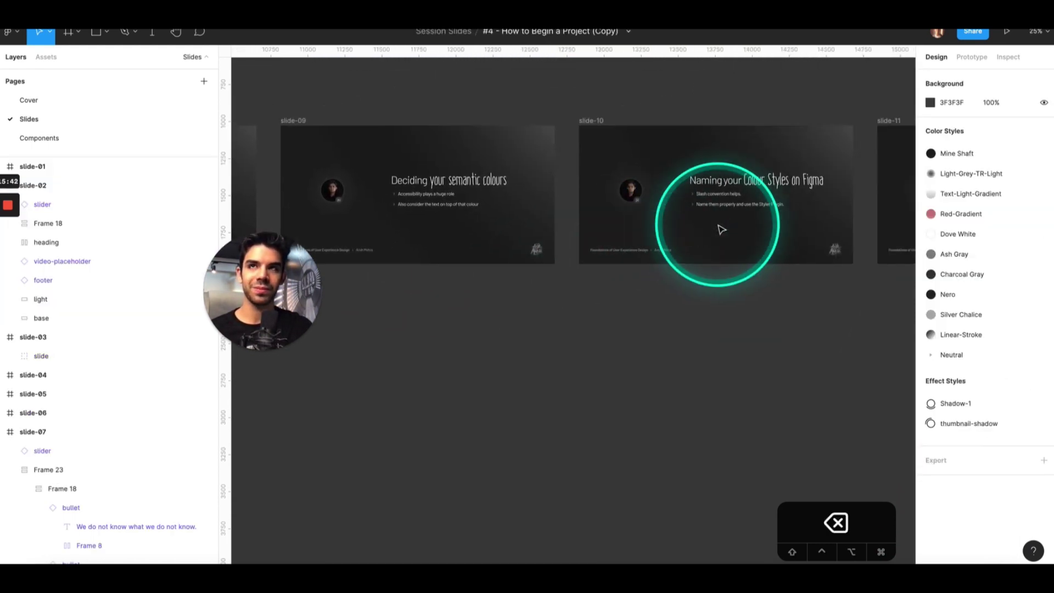
{"action": "scroll", "coordinate": [723, 218], "scroll_direction": "up", "scroll_amount": 3}
{"action": "scroll", "coordinate": [723, 219], "scroll_direction": "right", "scroll_amount": 8}
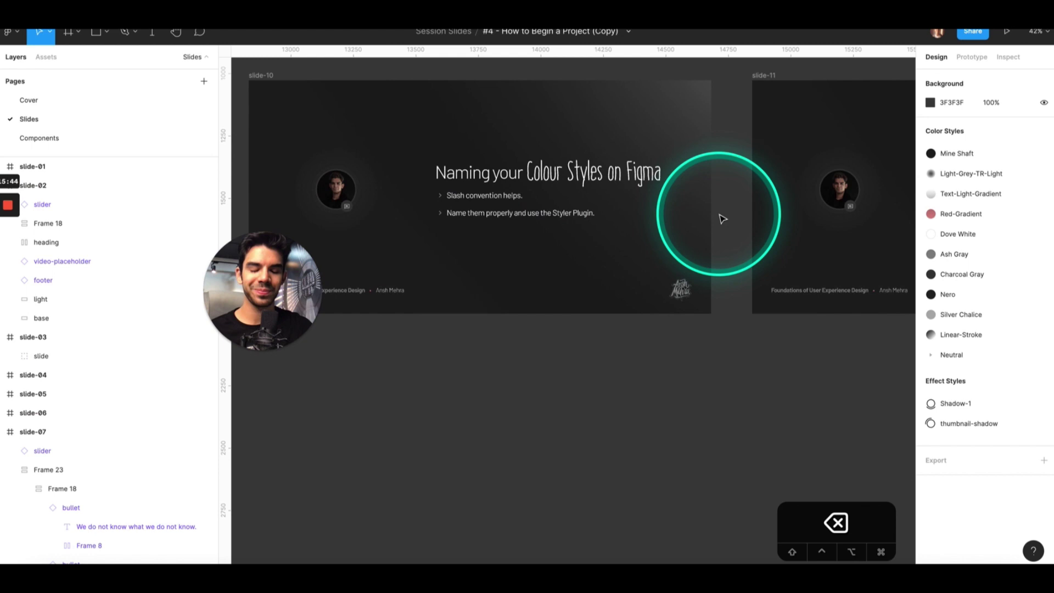
{"action": "scroll", "coordinate": [818, 181], "scroll_direction": "right", "scroll_amount": 1}
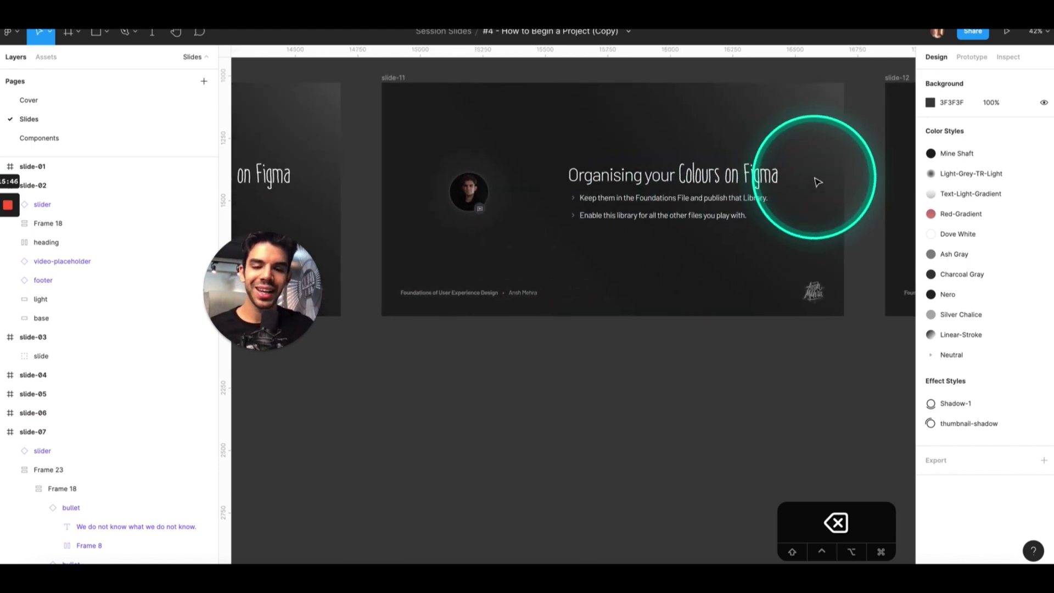
{"action": "key", "text": "alt+3"}
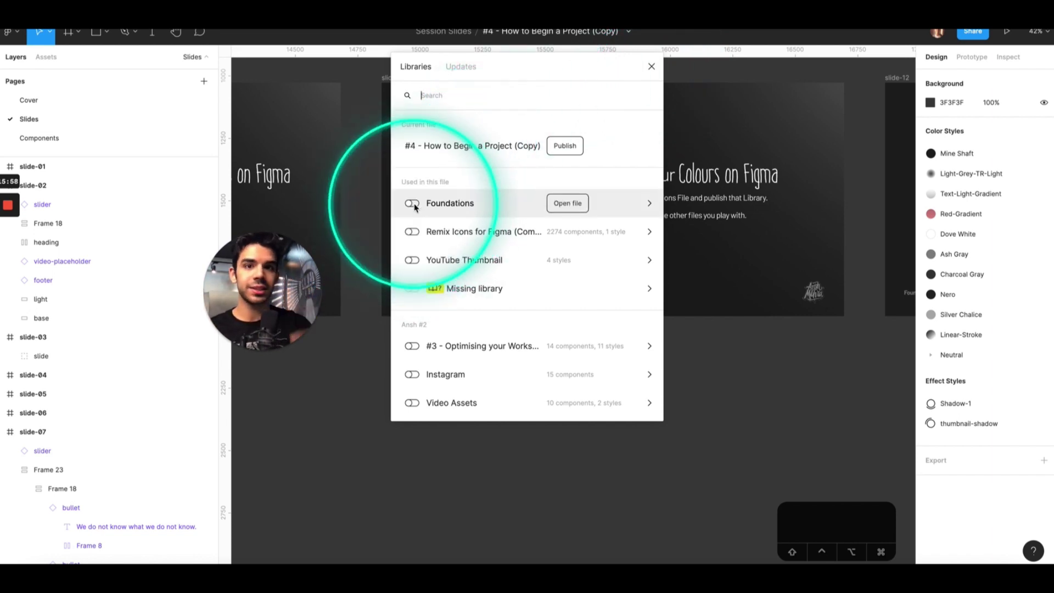
{"action": "left_click", "coordinate": [652, 67]}
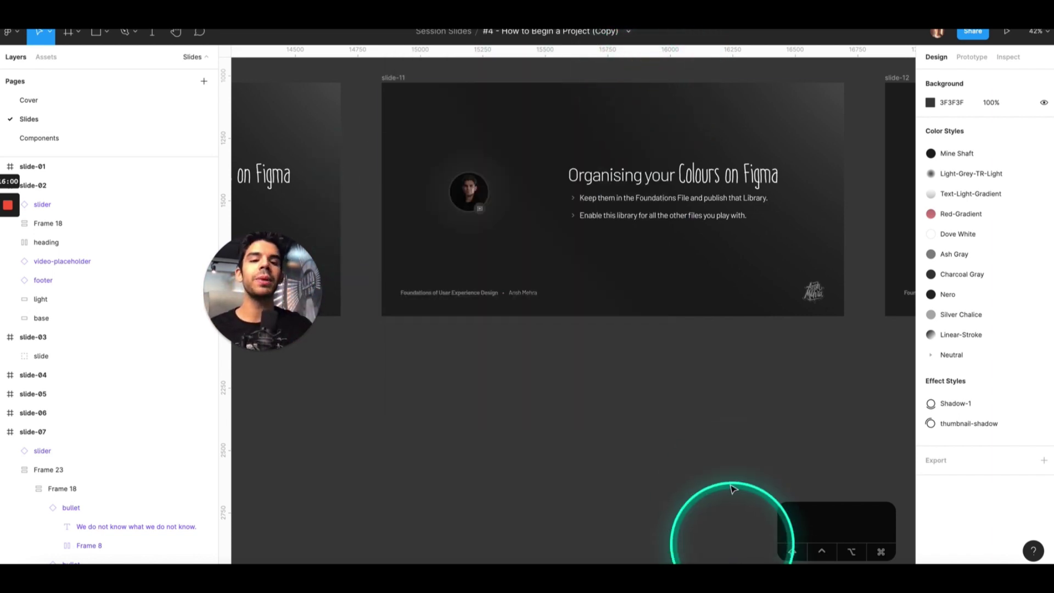
- Bring up the slide-12 'Important Resources For study' slide with the interface panels hidden
{"action": "key", "text": "n"}
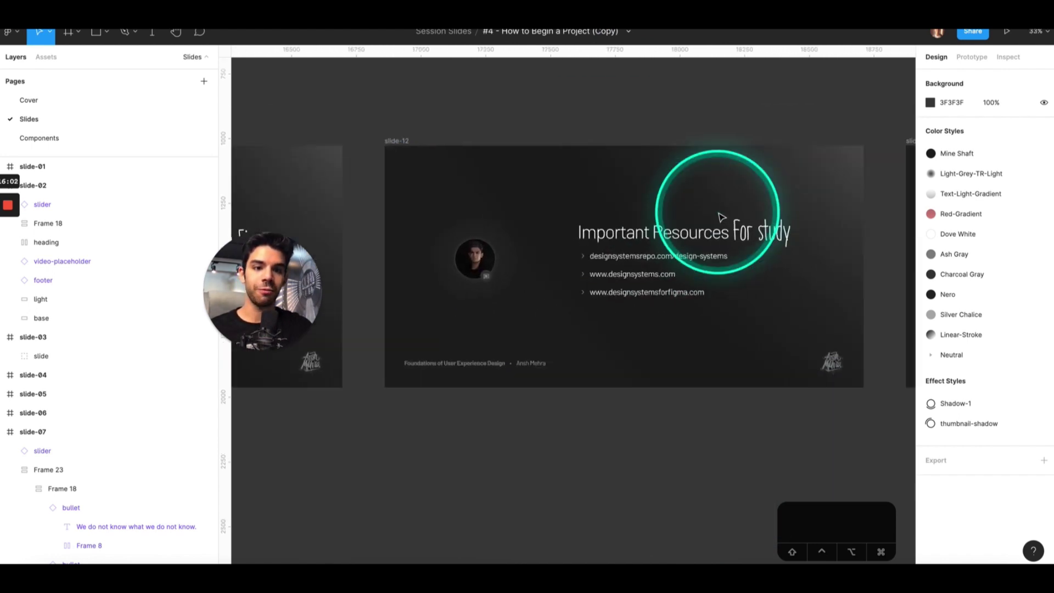
{"action": "left_click", "coordinate": [277, 120]}
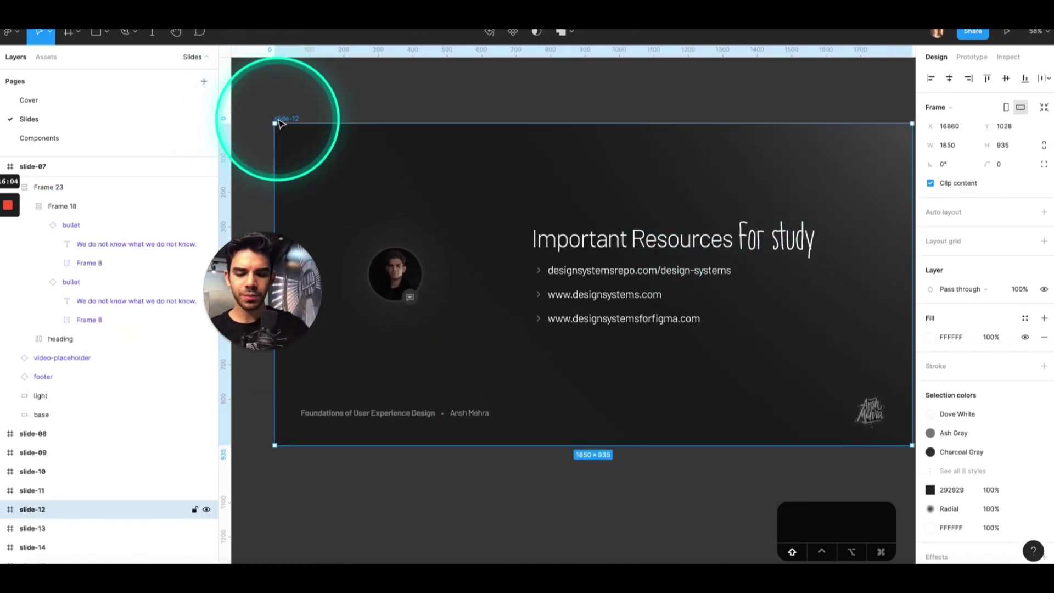
{"action": "key", "text": "n"}
{"action": "key", "text": "shift+n"}
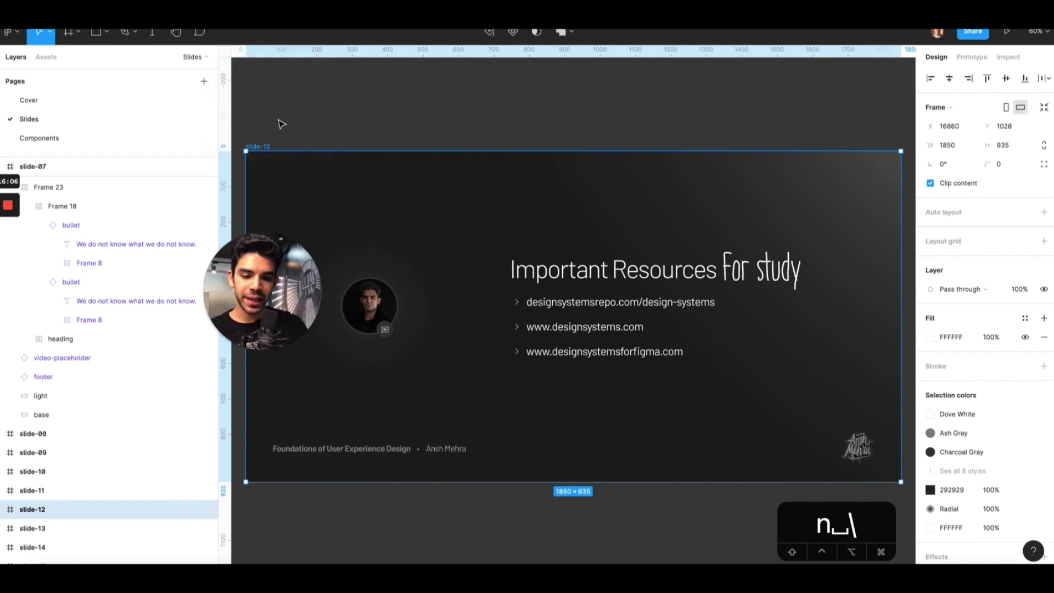
{"action": "left_click", "coordinate": [358, 106]}
{"action": "key", "text": "super+backslash"}
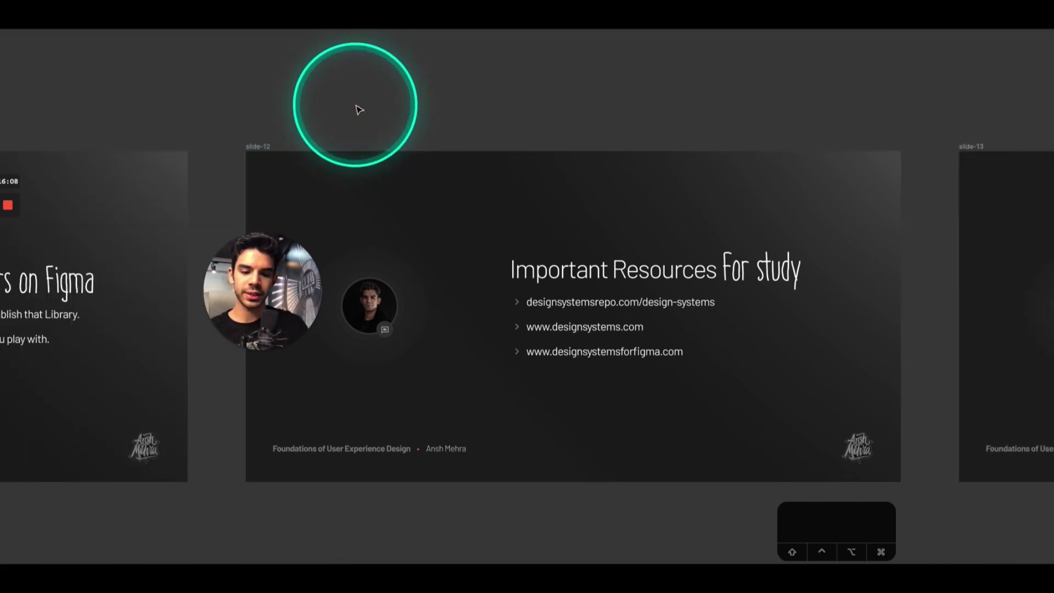
- Zoom slide-12 to fill the view and select the third URL's text box
{"action": "left_click", "coordinate": [265, 147]}
{"action": "key", "text": "n"}
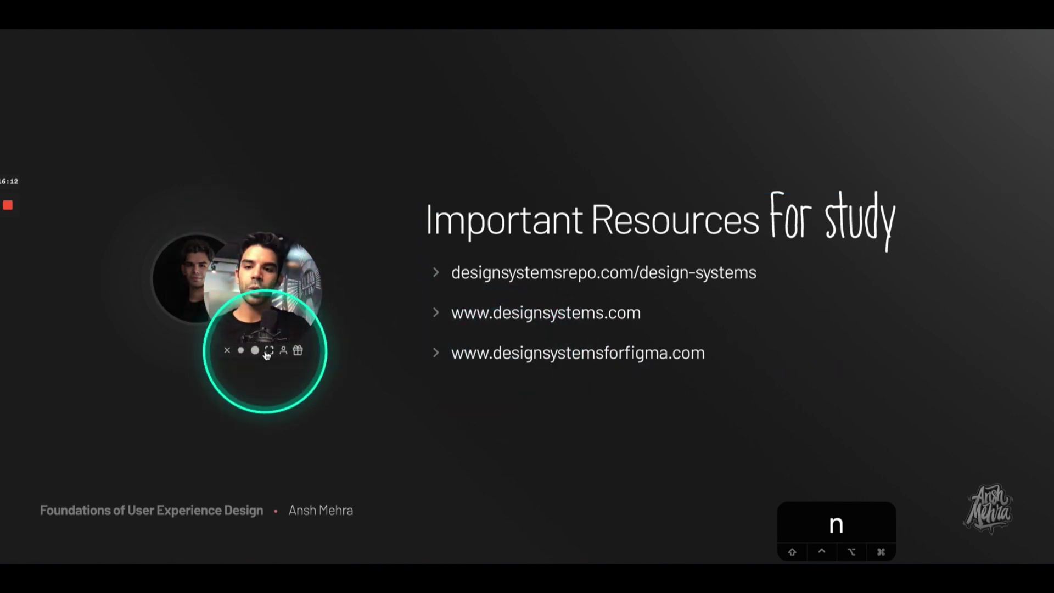
{"action": "left_click", "coordinate": [255, 350]}
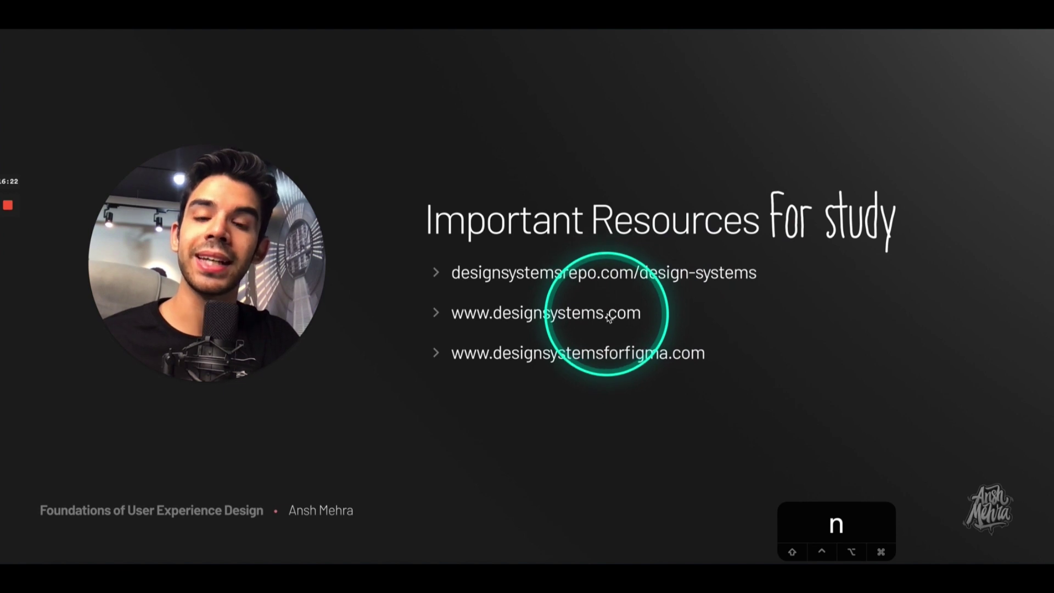
{"action": "left_click", "coordinate": [586, 354]}
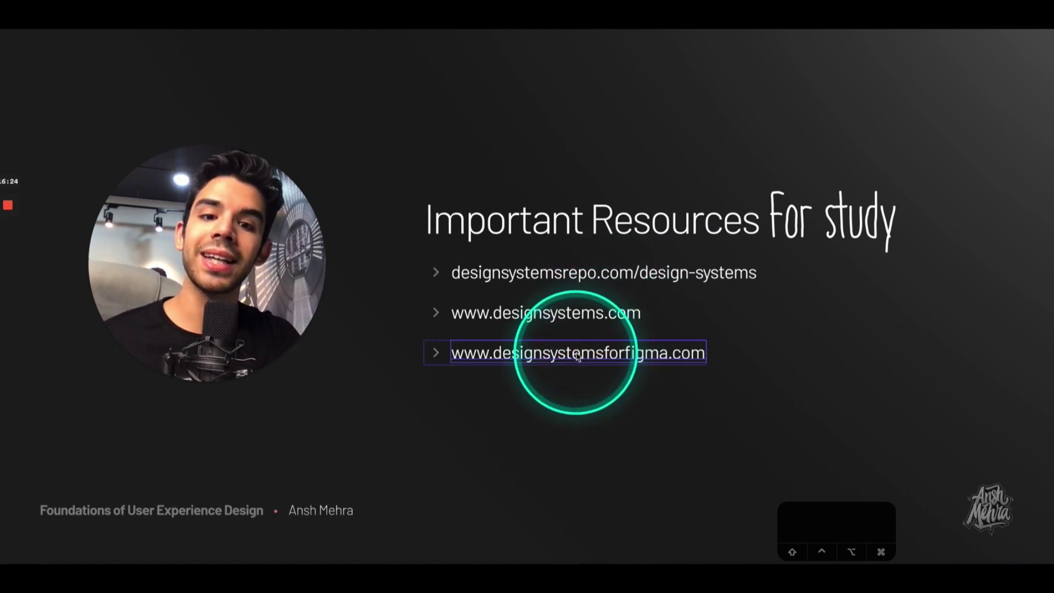
{"action": "double_click", "coordinate": [577, 357]}
{"action": "left_click", "coordinate": [606, 383]}
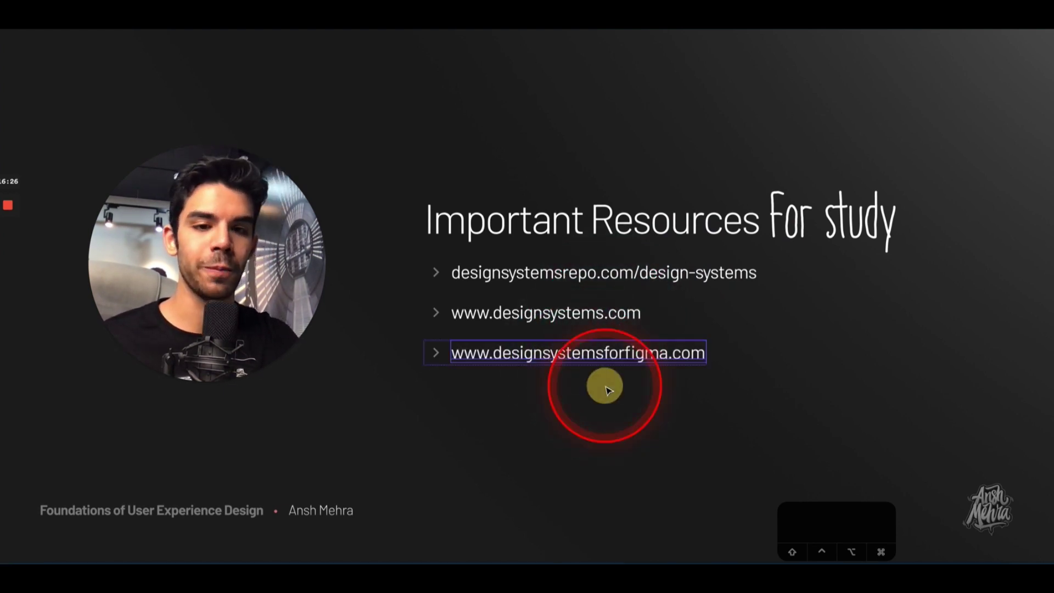
{"action": "double_click", "coordinate": [583, 362]}
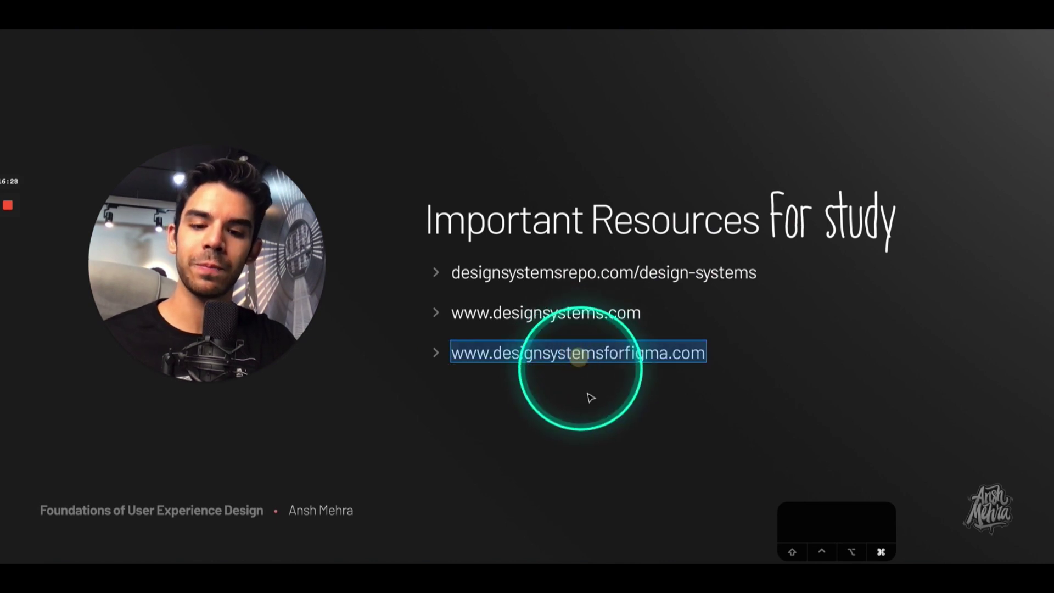
{"action": "key", "text": "super+c"}
{"action": "key", "text": "super+t"}
{"action": "key", "text": "super+v"}
{"action": "key", "text": "Return"}
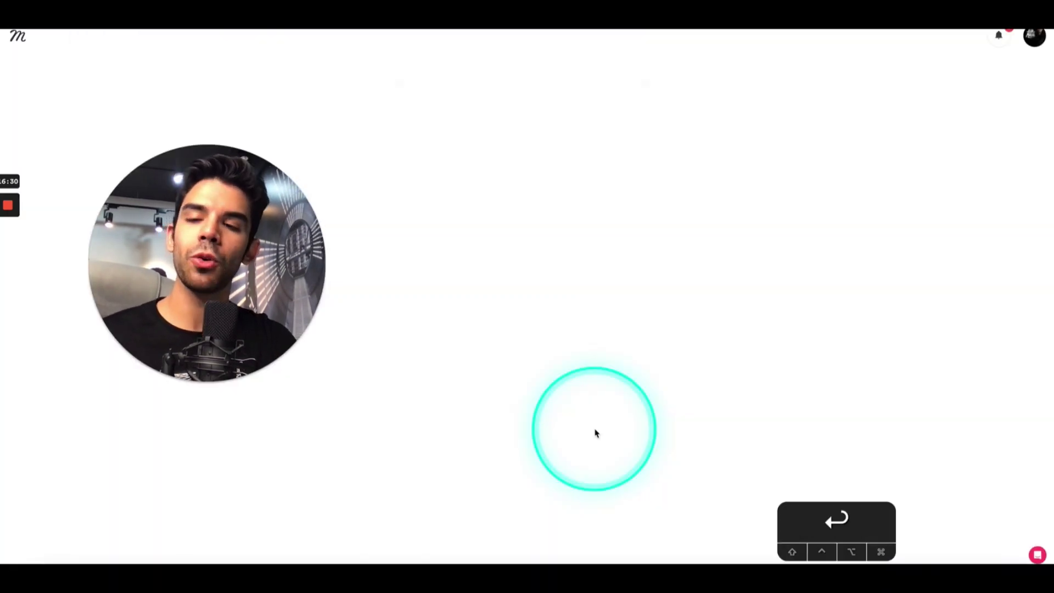
- Browse the Search Collection grid and open Uber's Base Design System card
{"action": "left_click_drag", "start_coordinate": [306, 228], "coordinate": [985, 132]}
{"action": "left_click", "coordinate": [589, 272]}
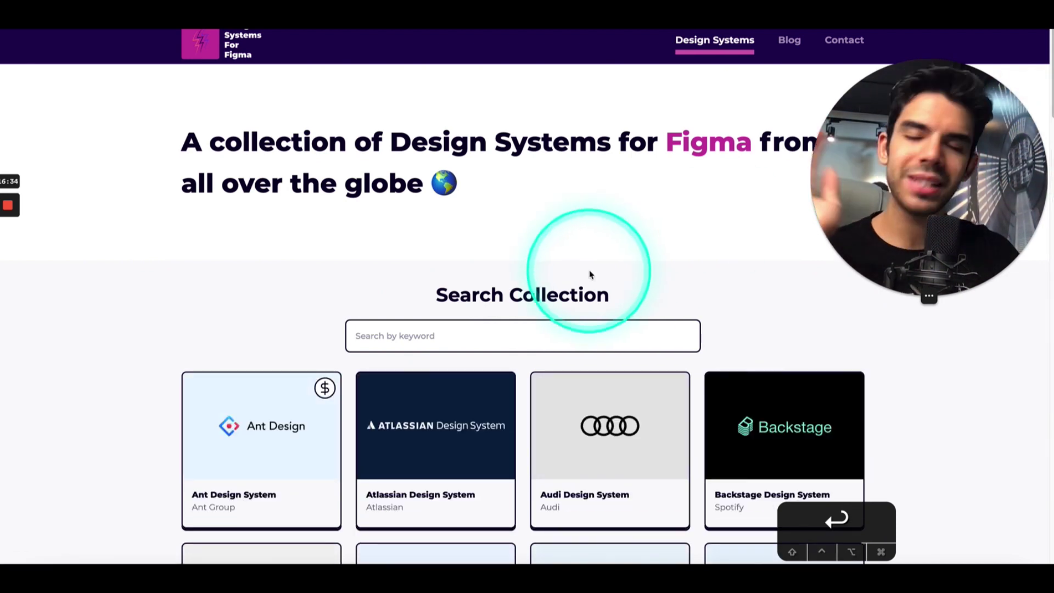
{"action": "scroll", "coordinate": [590, 274], "scroll_direction": "down", "scroll_amount": 3}
{"action": "left_click", "coordinate": [623, 258]}
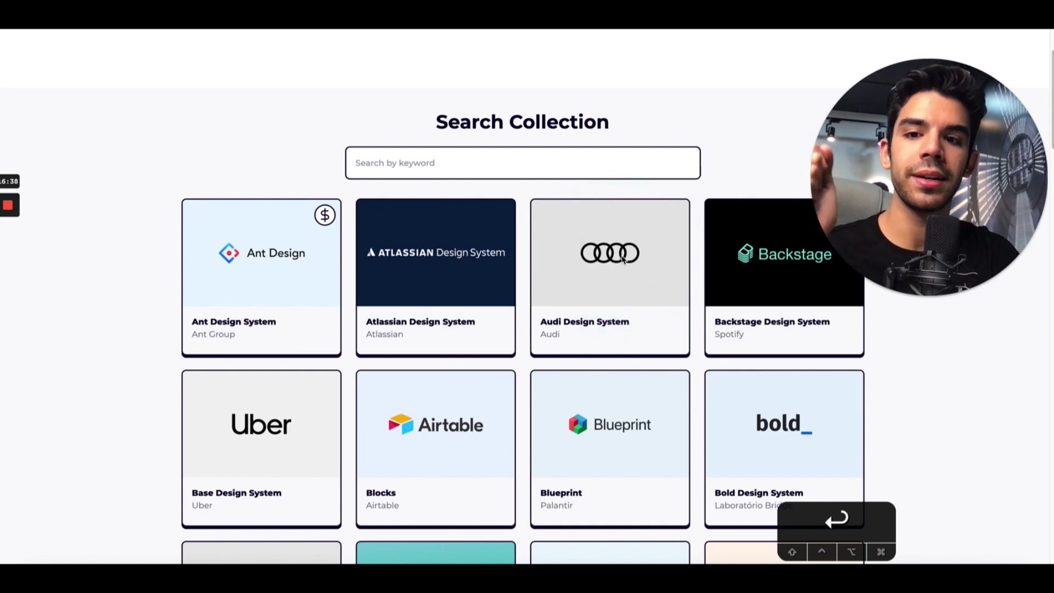
{"action": "left_click", "coordinate": [277, 266]}
{"action": "scroll", "coordinate": [267, 272], "scroll_direction": "down", "scroll_amount": 2}
{"action": "scroll", "coordinate": [267, 272], "scroll_direction": "down", "scroll_amount": 2}
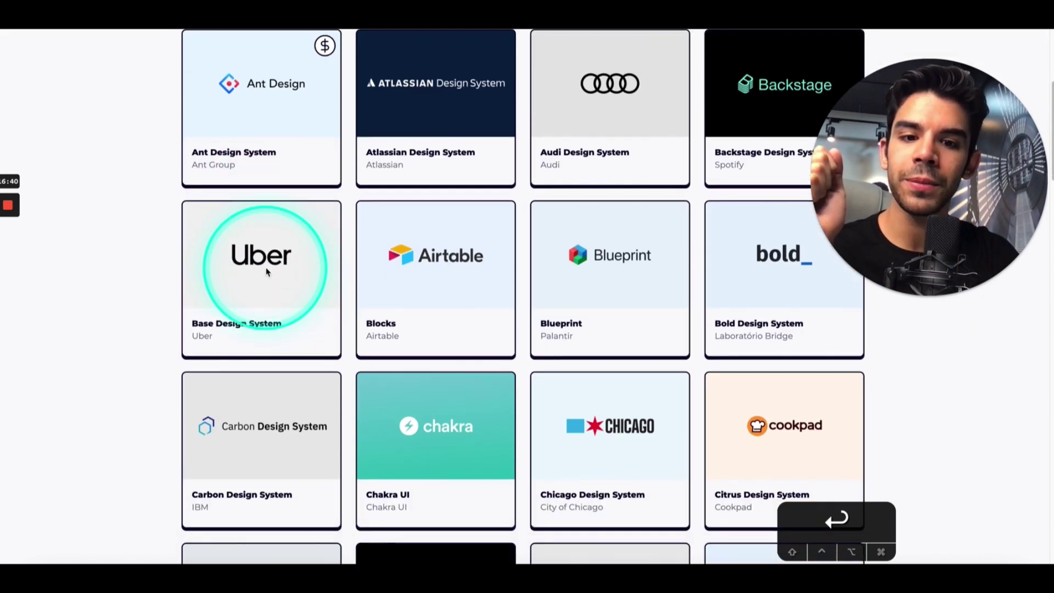
{"action": "scroll", "coordinate": [267, 271], "scroll_direction": "up", "scroll_amount": 3}
{"action": "left_click", "coordinate": [279, 369]}
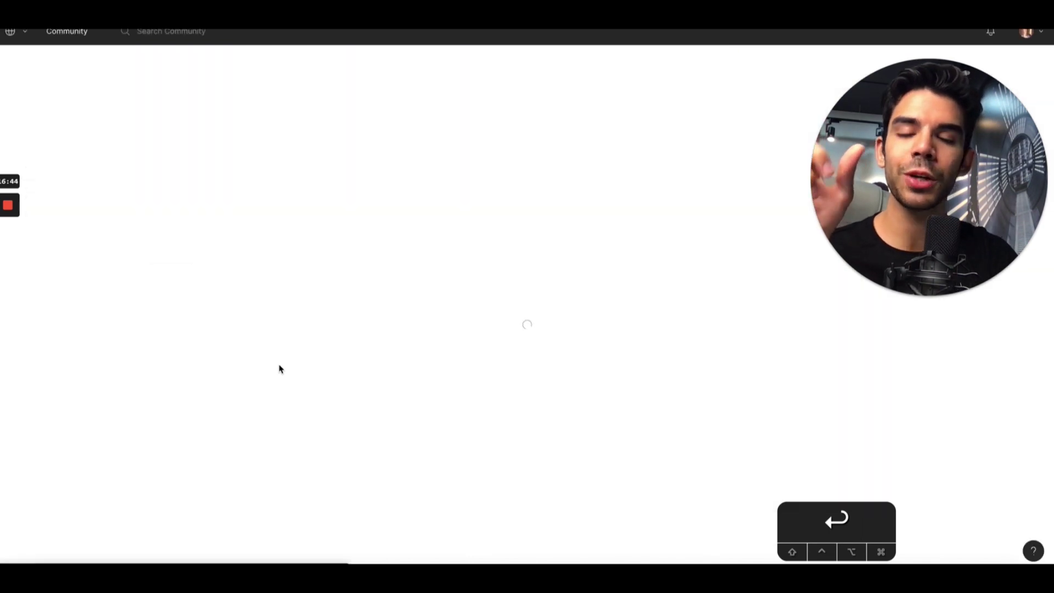
- Open Uber's Base Gallery file page on Figma Community, then go back
{"action": "left_click", "coordinate": [321, 366]}
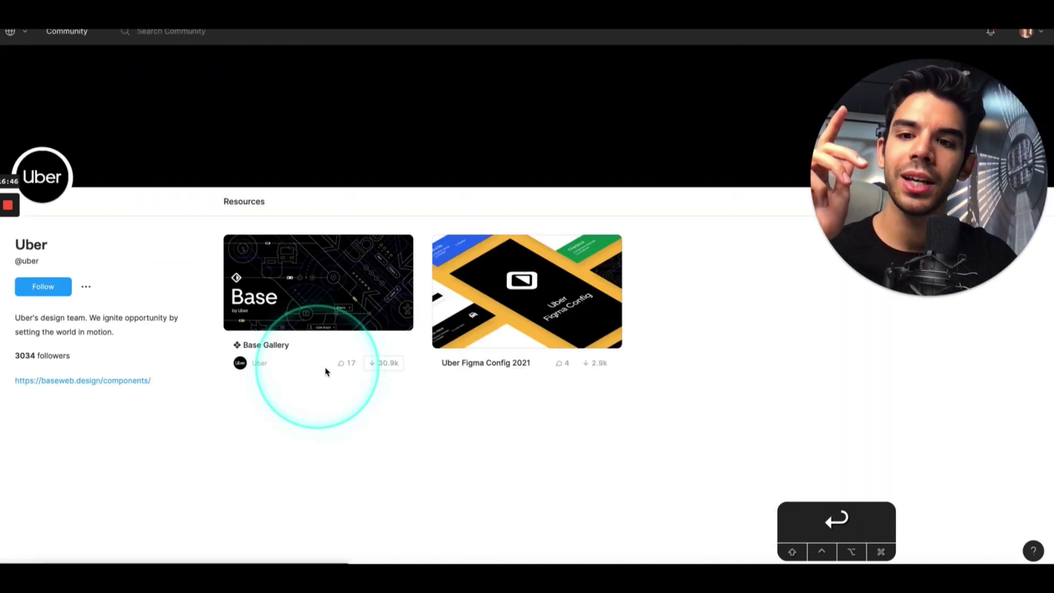
{"action": "left_click", "coordinate": [343, 300]}
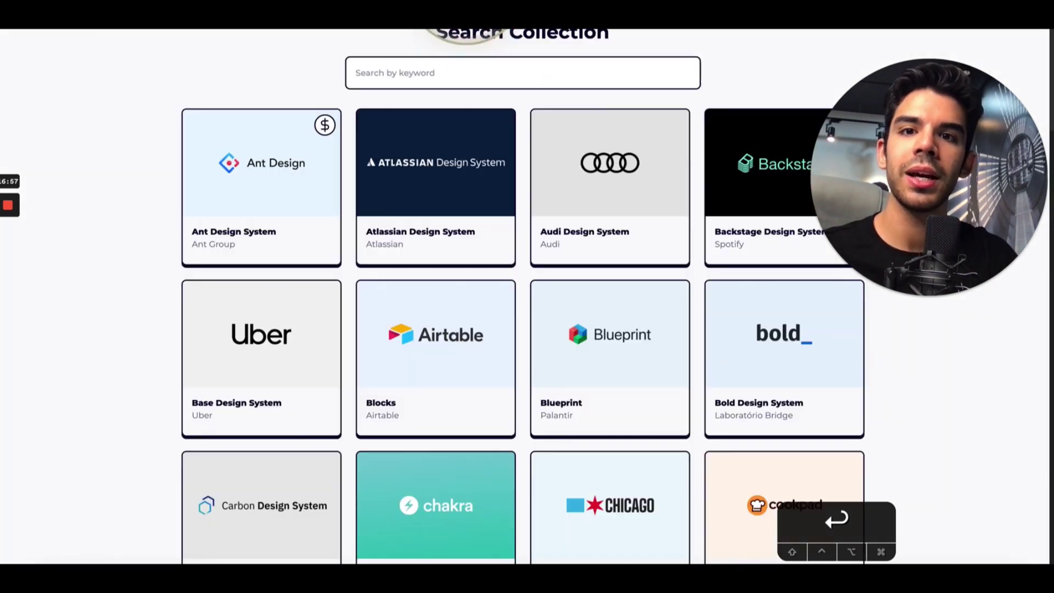
{"action": "left_click", "coordinate": [329, 11]}
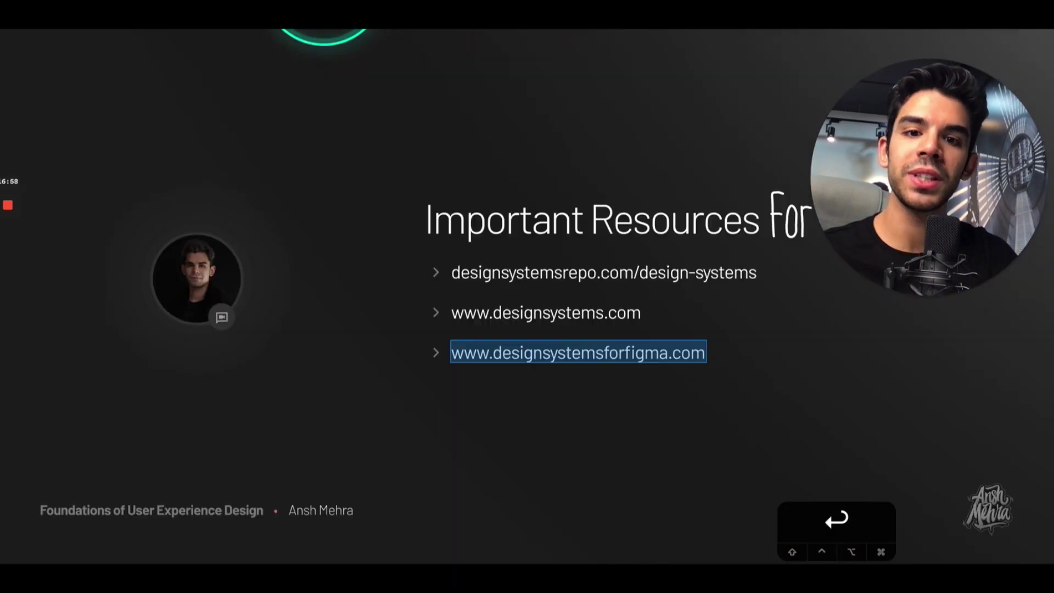
- Exit full-screen view back to the slide-12 frame in the editor
{"action": "left_click_drag", "start_coordinate": [997, 83], "coordinate": [278, 228]}
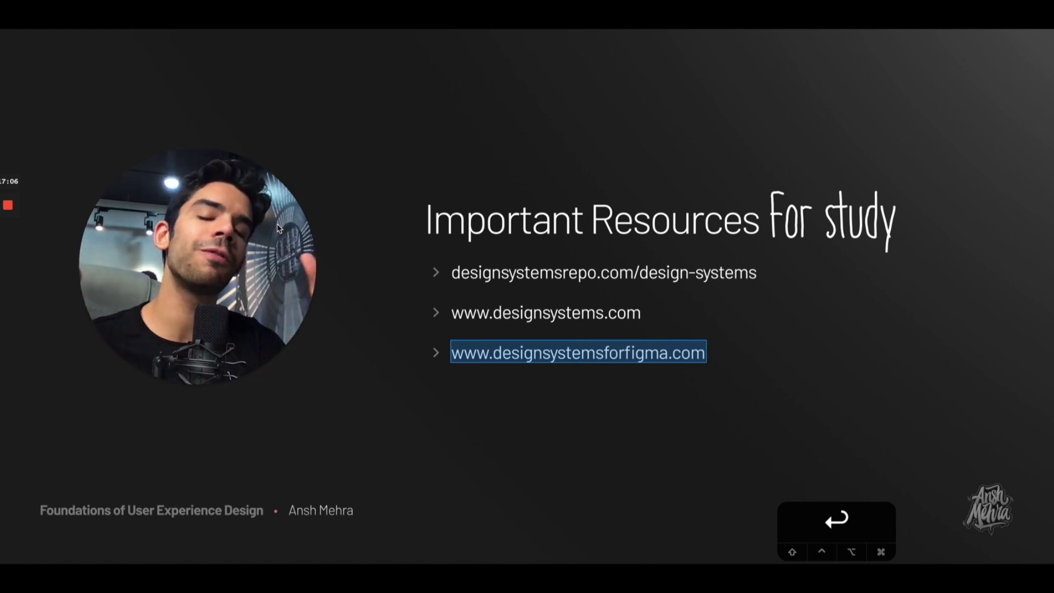
{"action": "left_click", "coordinate": [753, 348]}
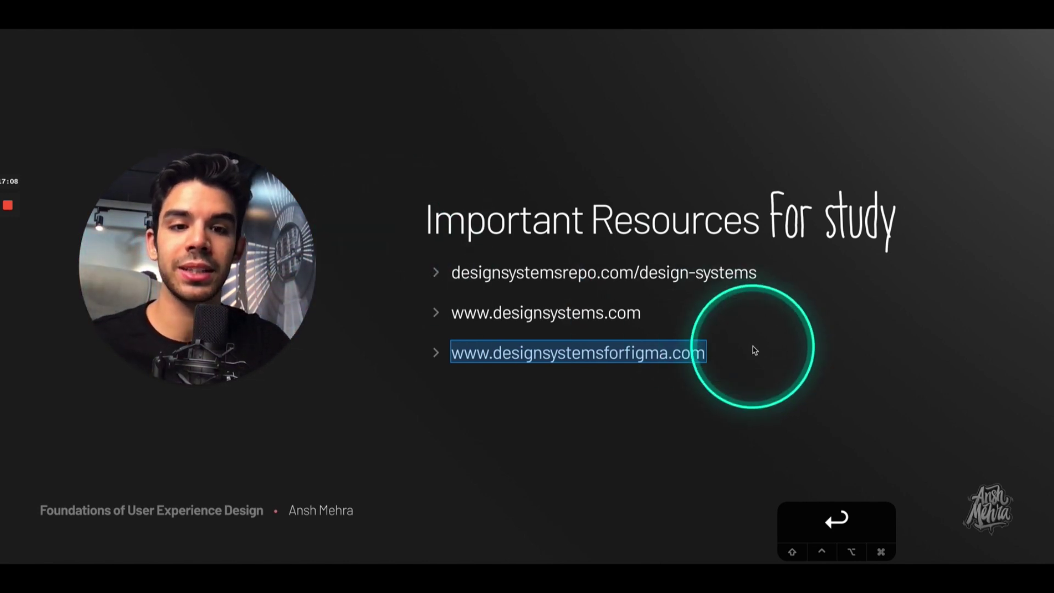
{"action": "left_click", "coordinate": [837, 428]}
- Return the slides to full-screen presentation
{"action": "left_click", "coordinate": [837, 428]}
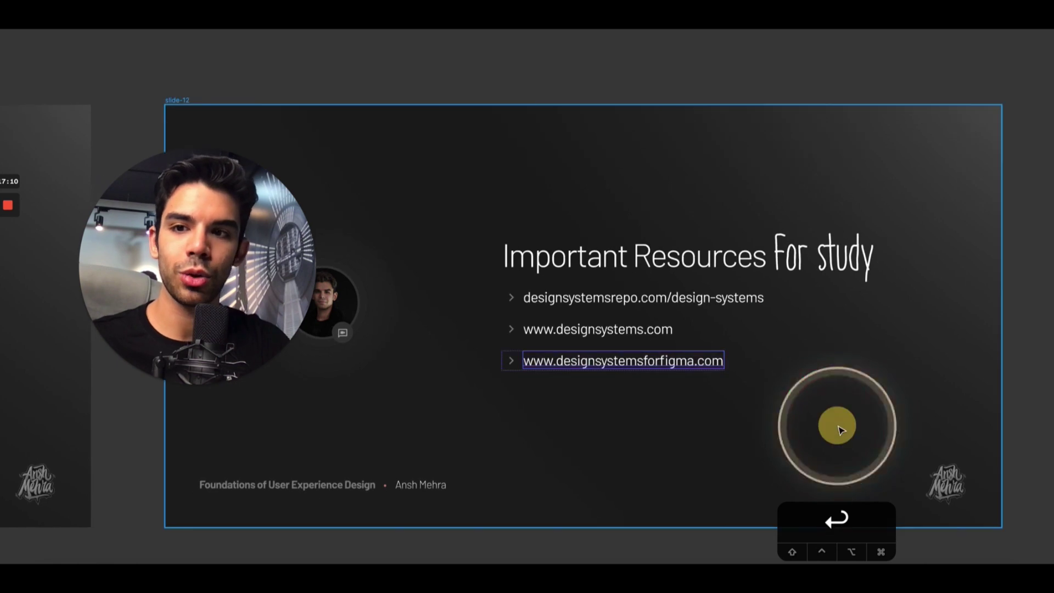